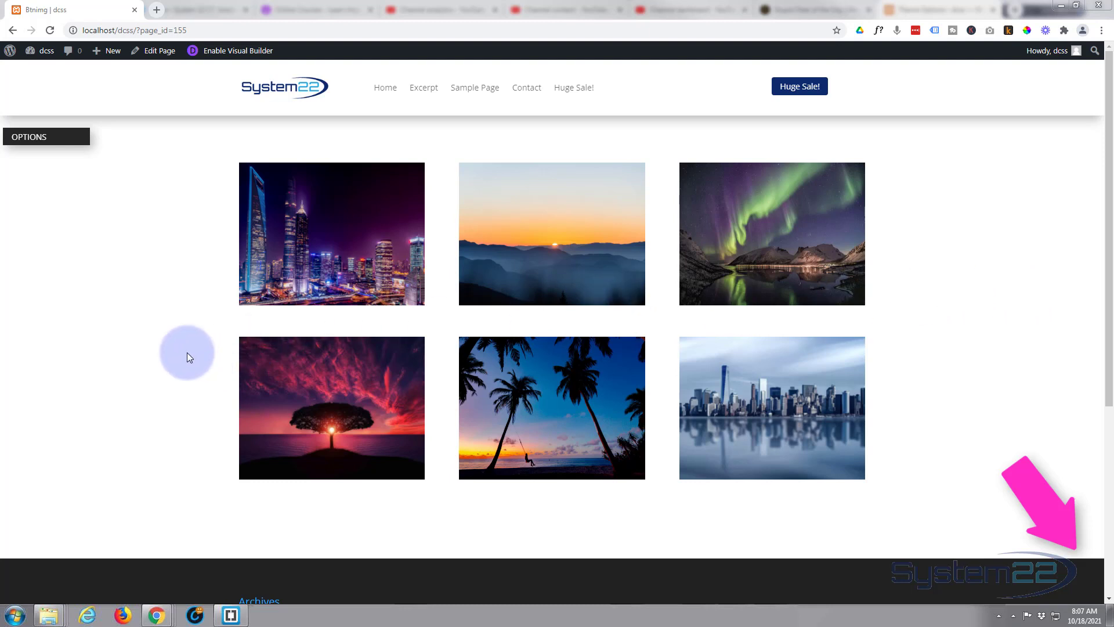
Preview the existing OPTIONS dropdown by expanding and collapsing it twice
click(72, 141)
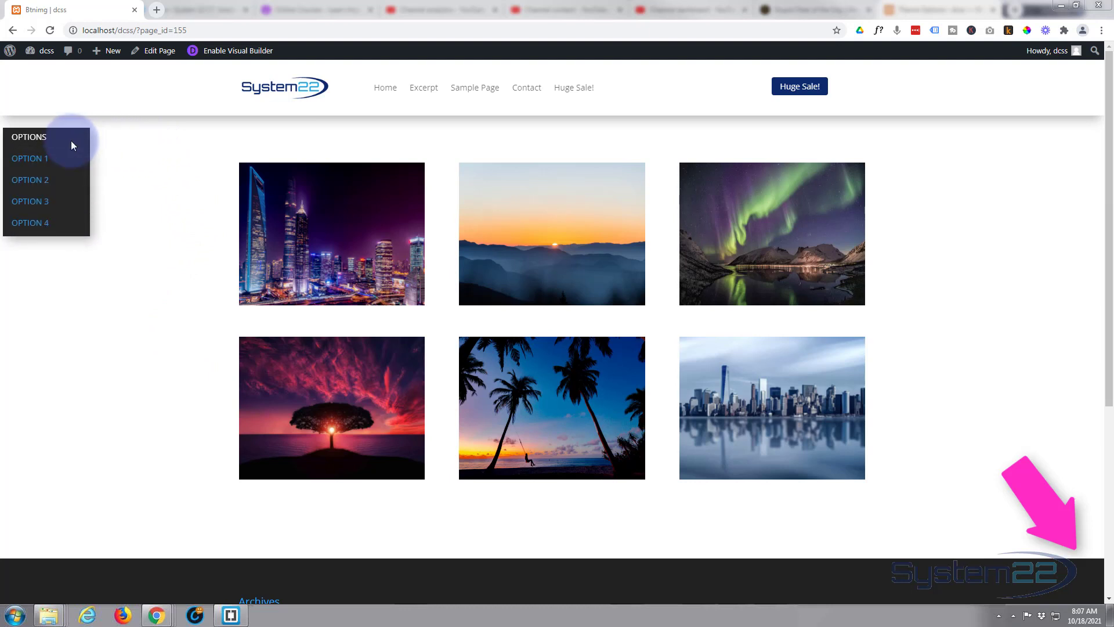
click(165, 158)
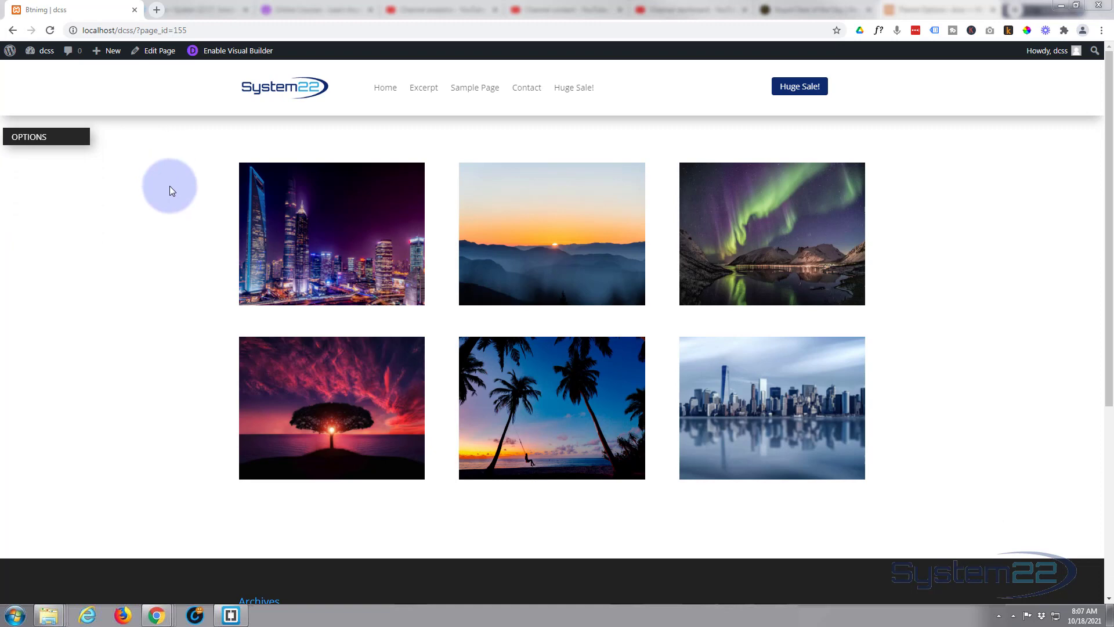
scroll(165, 174, down, 5)
scroll(155, 183, up, 5)
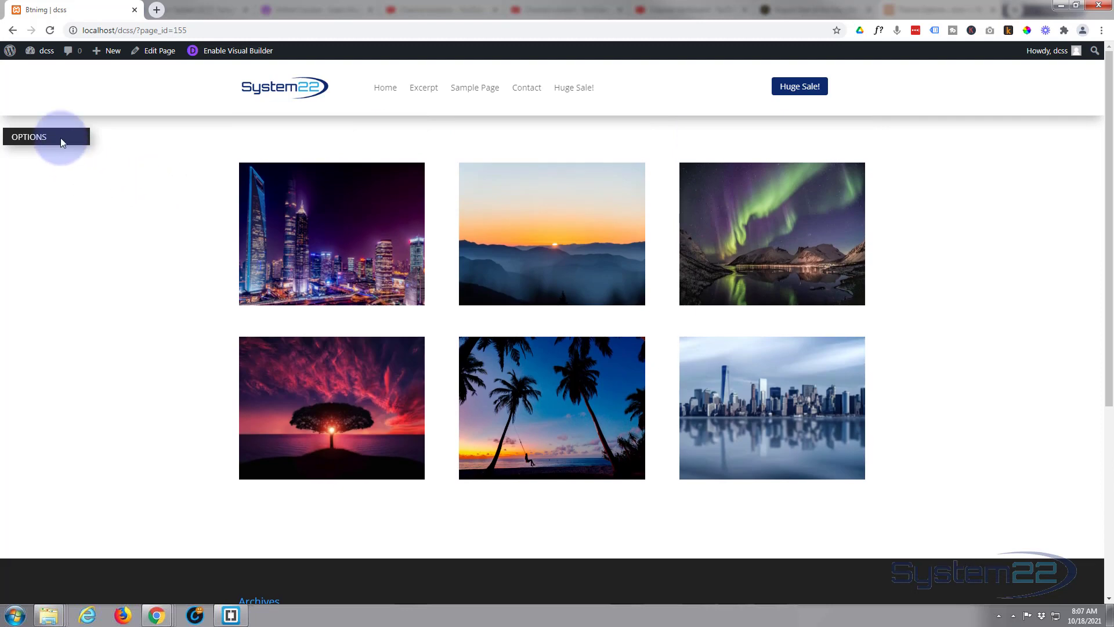
click(60, 138)
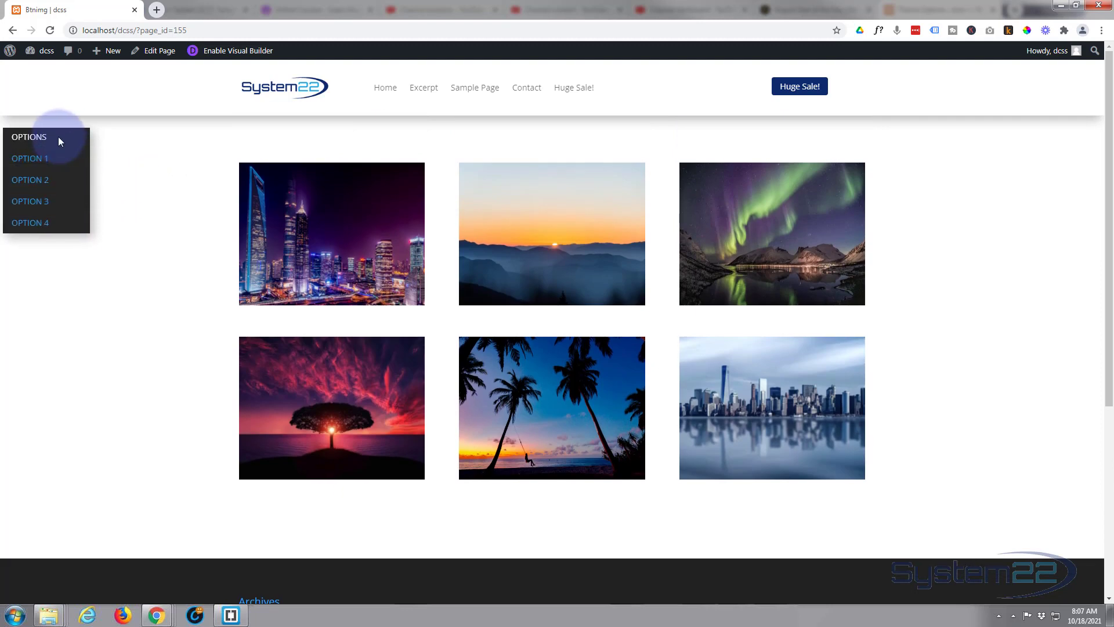
click(153, 162)
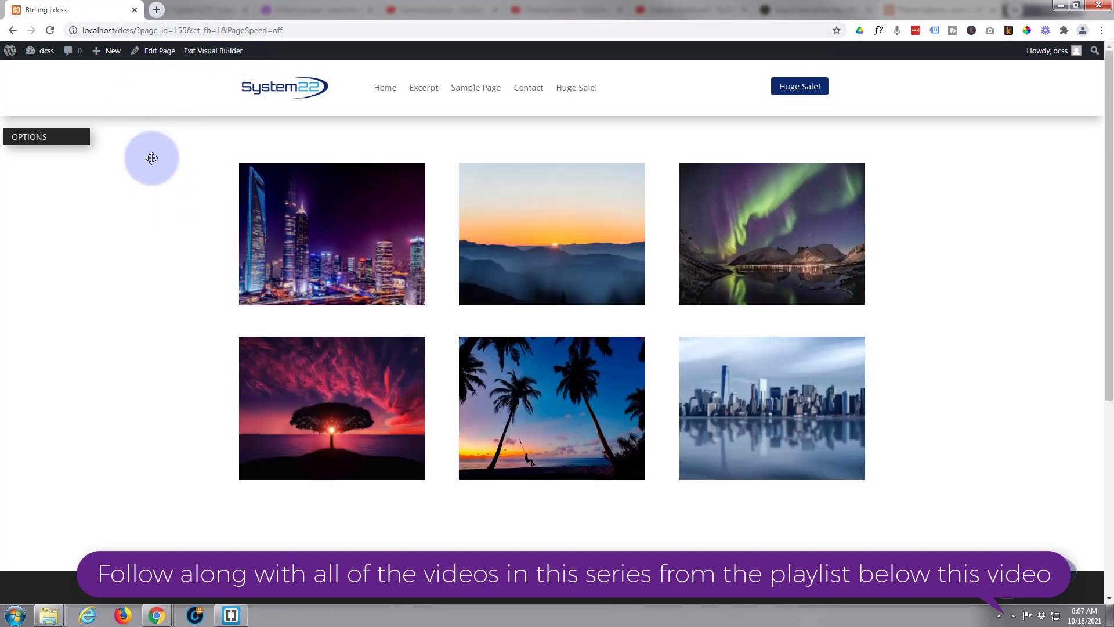
Add a new three-column row below the image grid
mouse_move(33, 164)
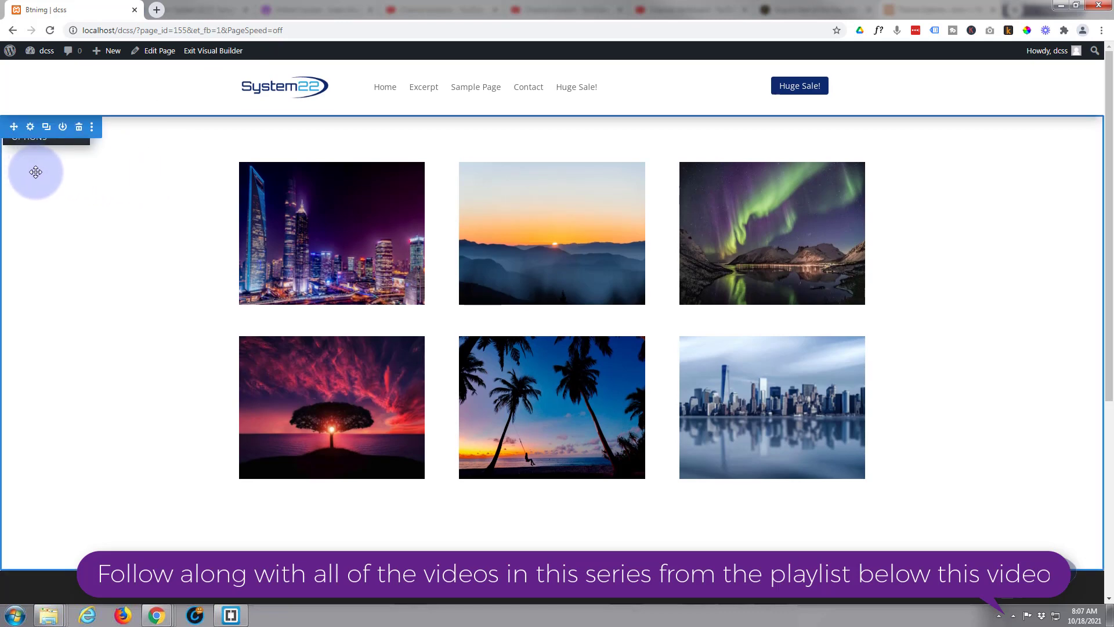
scroll(35, 170, down, 2)
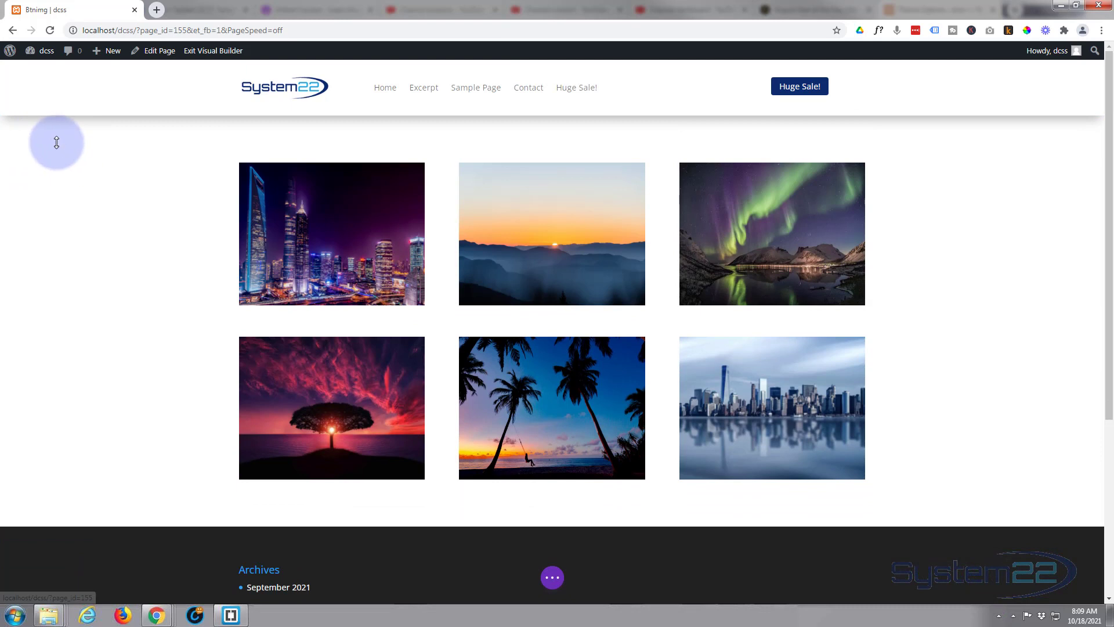
scroll(58, 141, down, 2)
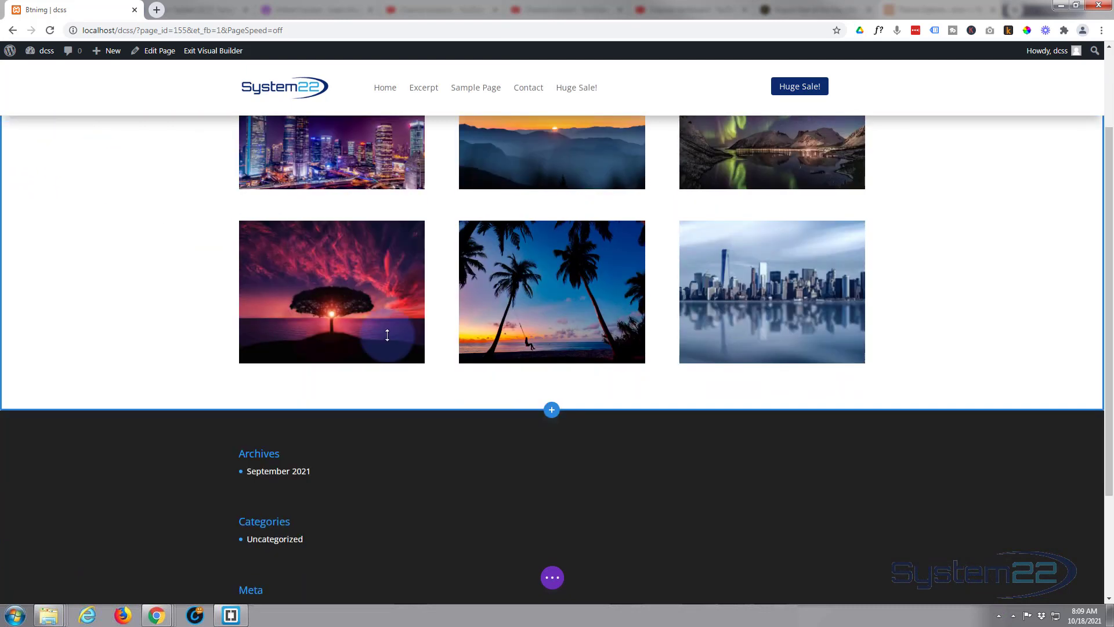
mouse_move(388, 349)
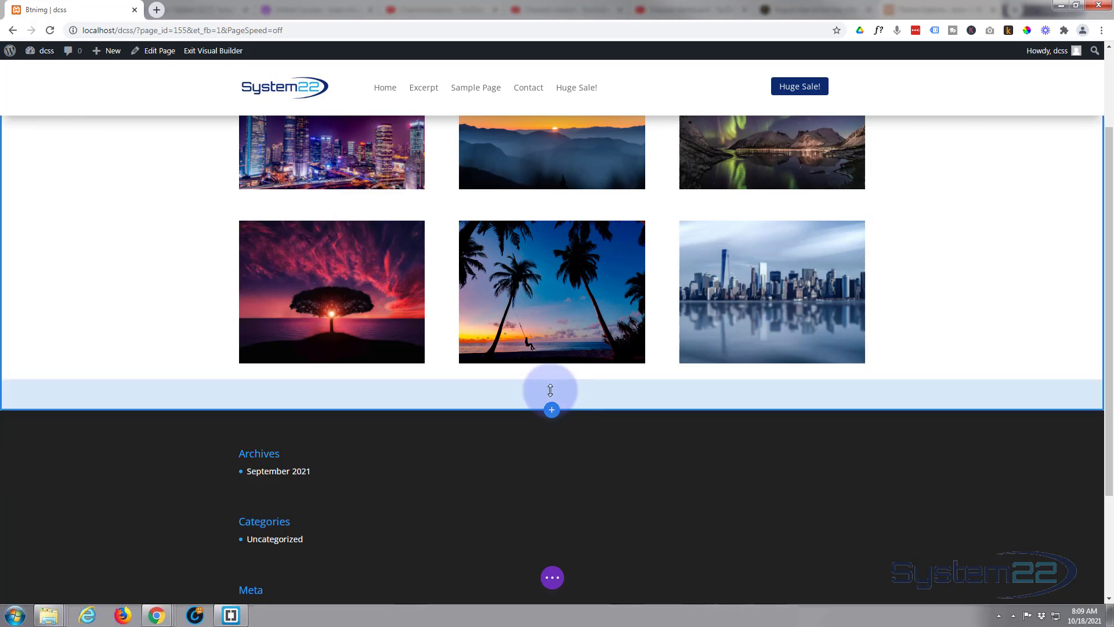
click(551, 376)
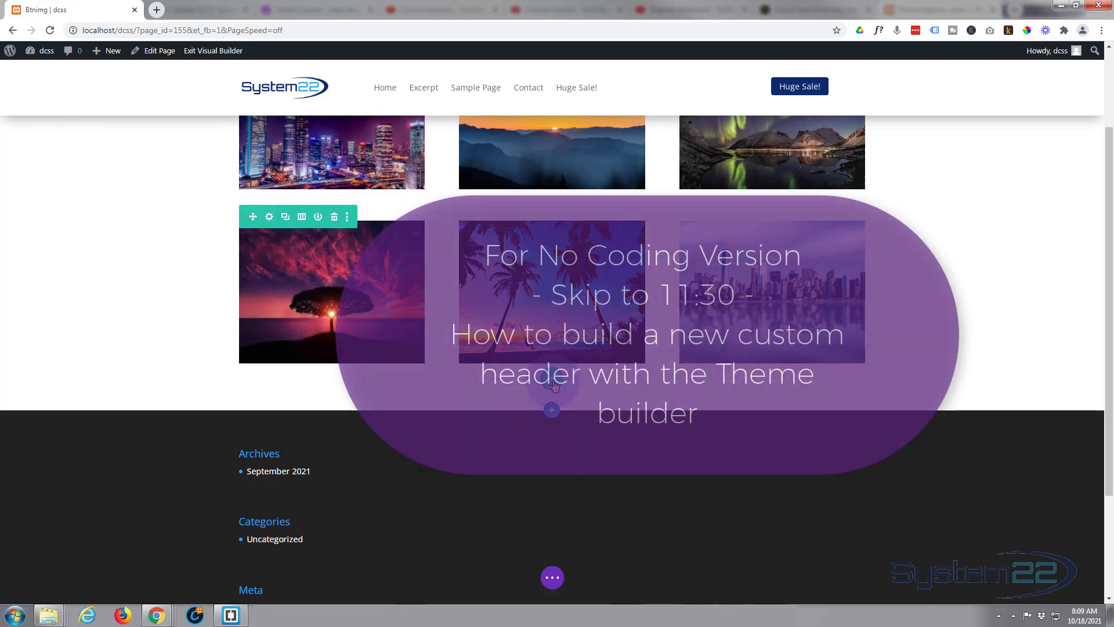
click(608, 162)
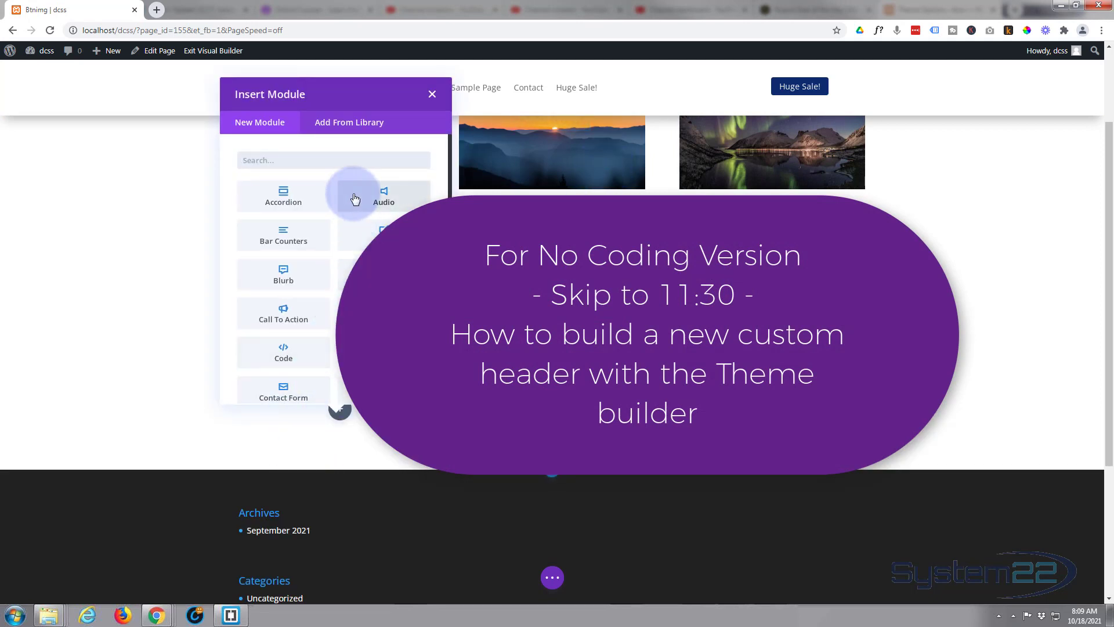
scroll(356, 197, down, 3)
scroll(354, 196, down, 6)
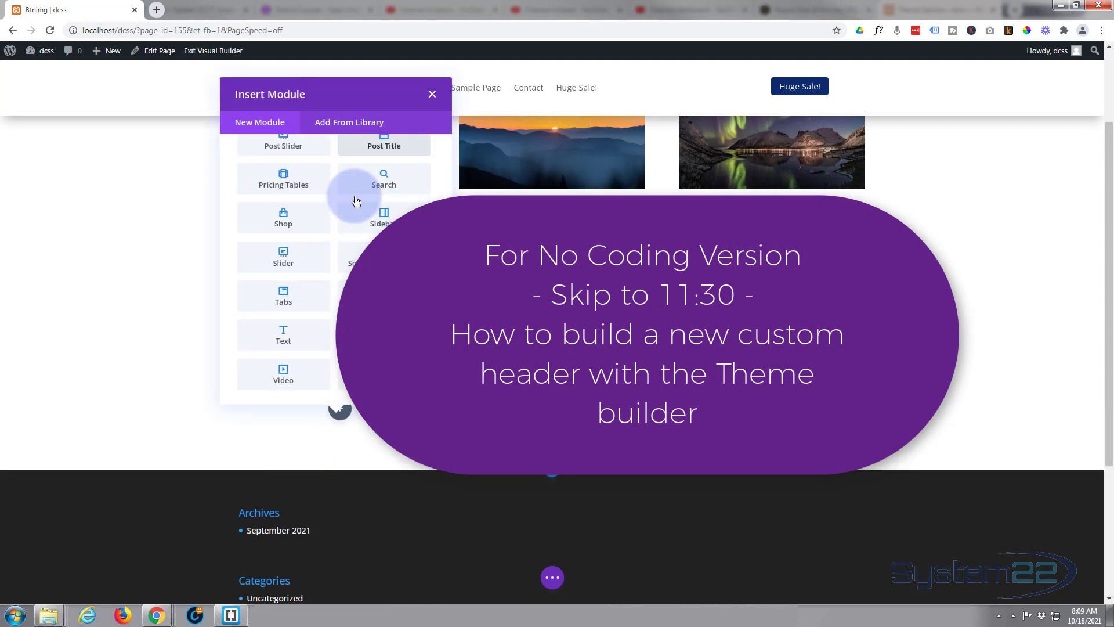
Add a Text module and replace its placeholder paragraph with the word 'options'
click(290, 345)
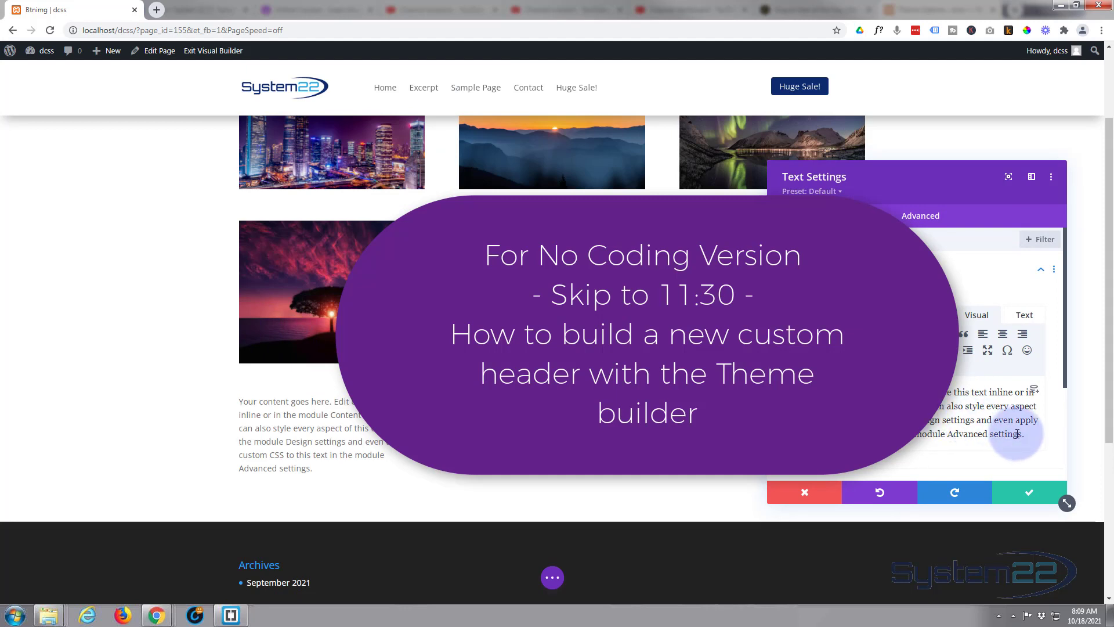
drag(1029, 437, 925, 393)
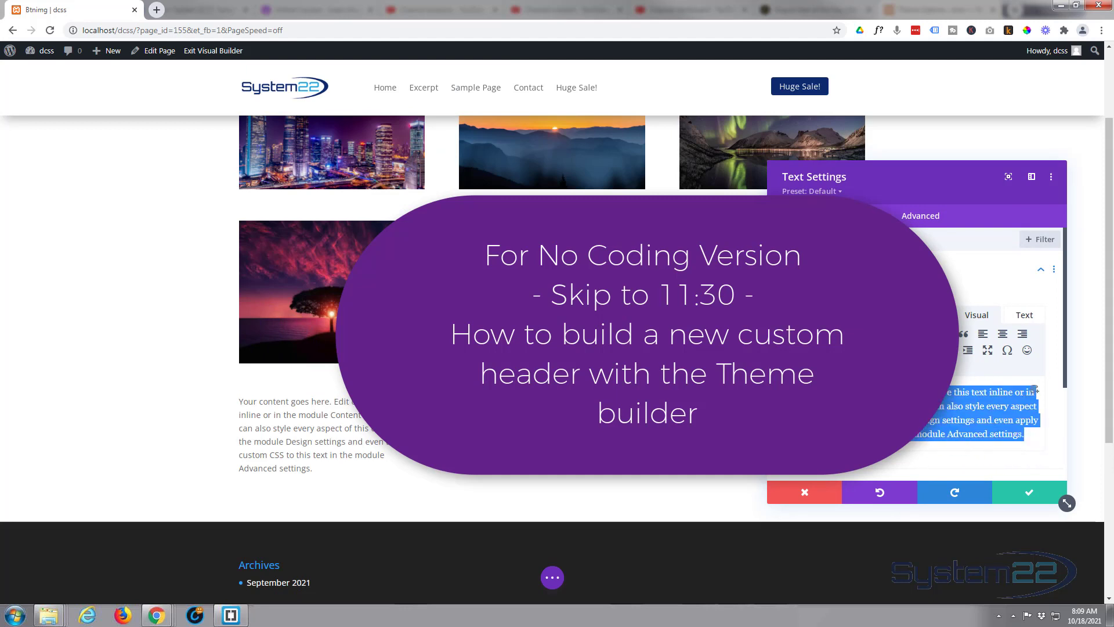
drag(813, 184, 499, 188)
click(716, 441)
drag(717, 441, 470, 395)
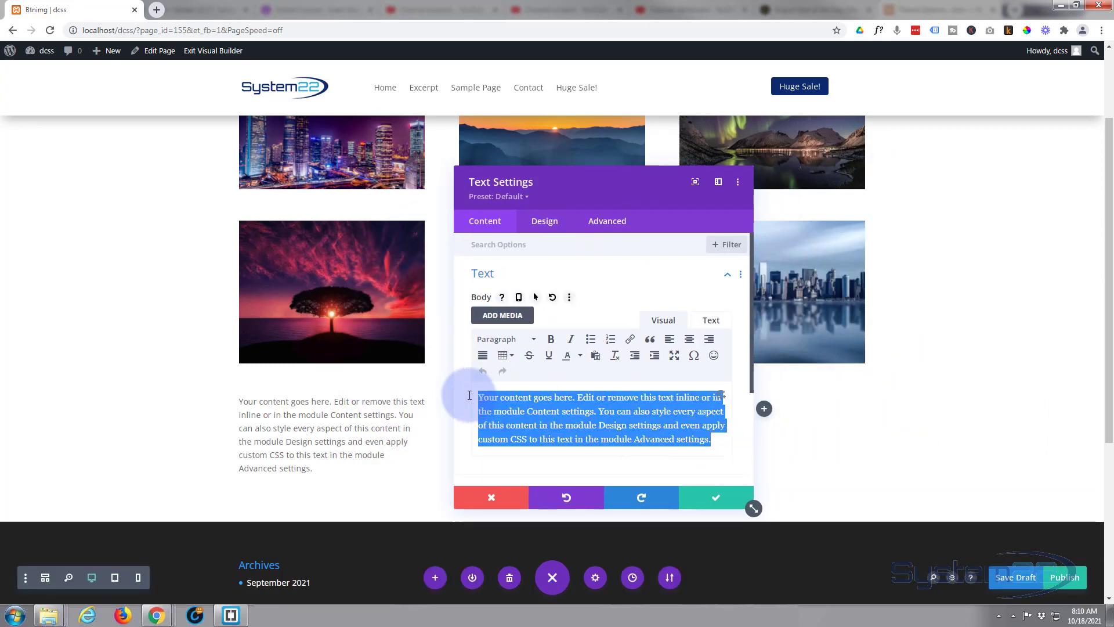
click(590, 278)
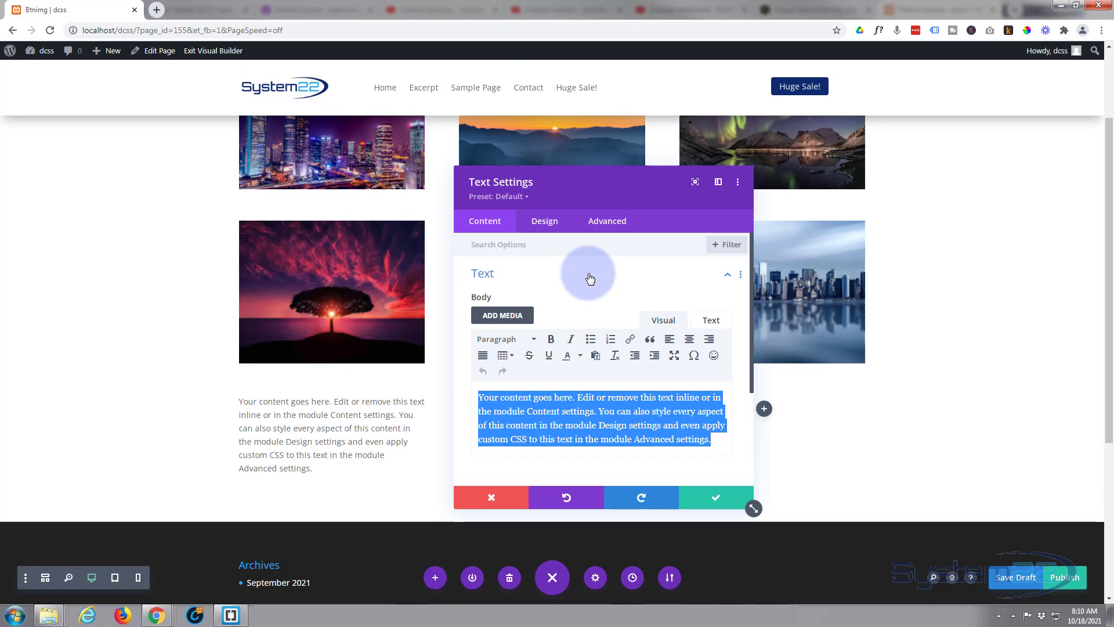
text(options)
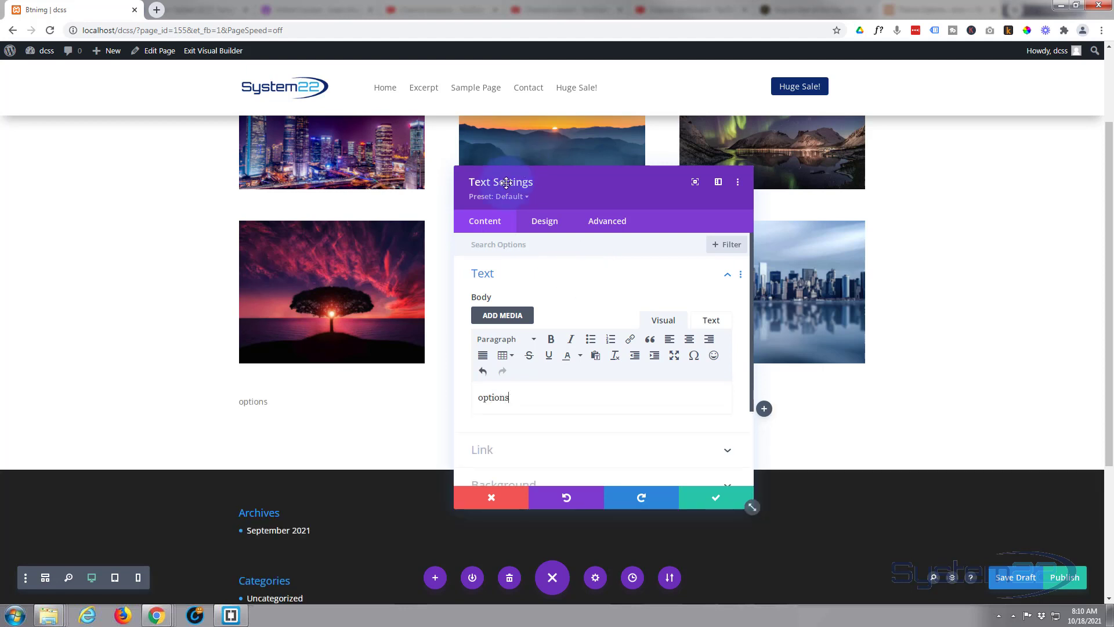
Copy 'options' and paste it onto four new lines below
drag(509, 398, 462, 400)
key(ctrl+c)
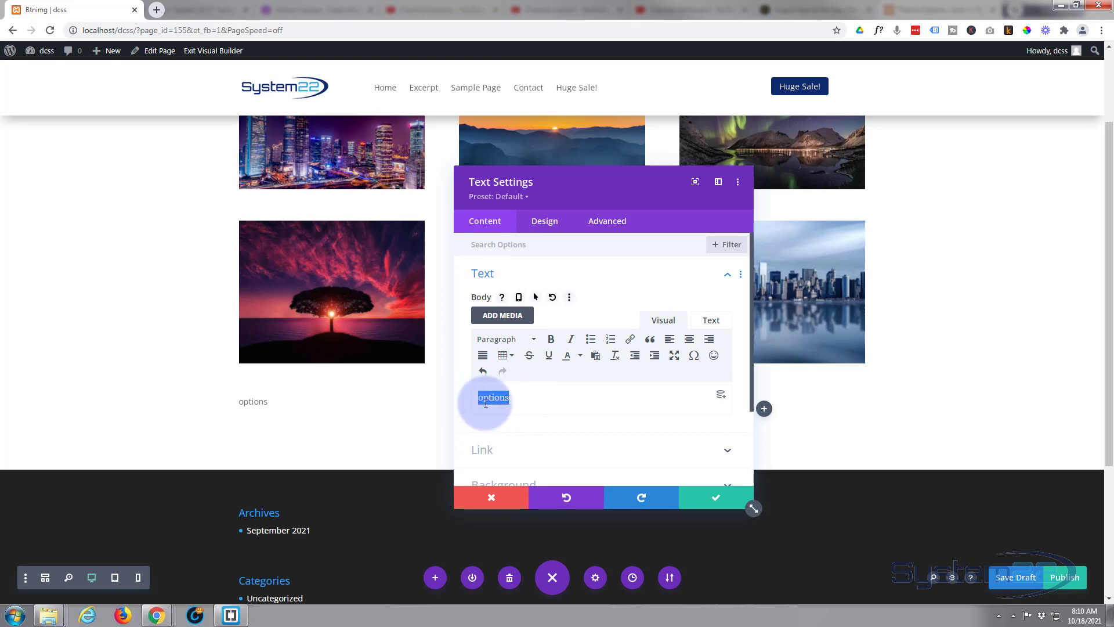
click(531, 397)
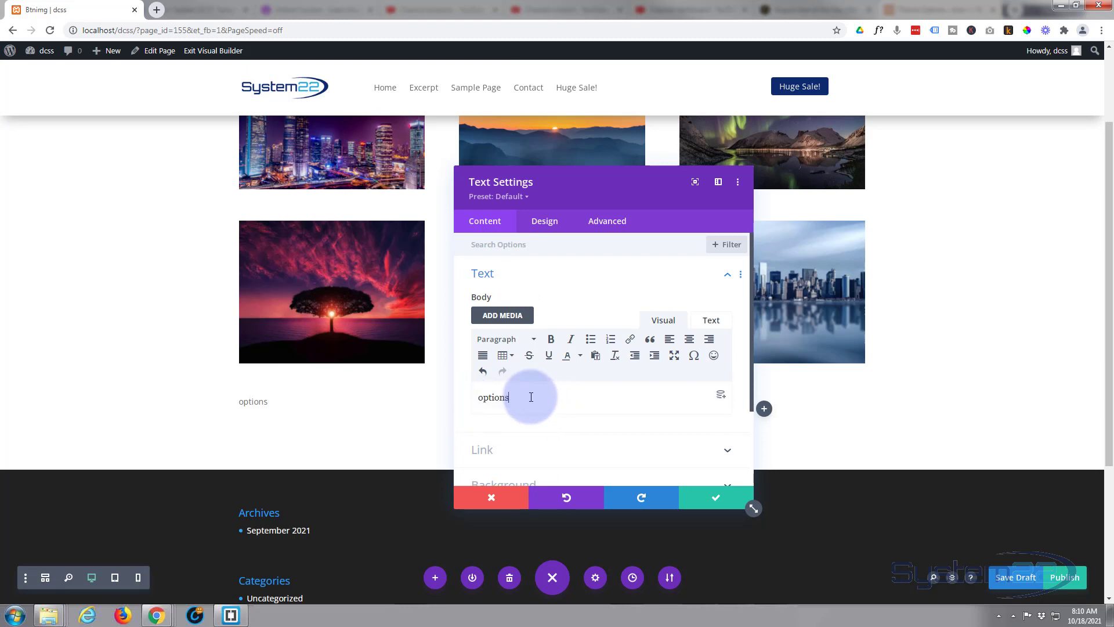
key(Return)
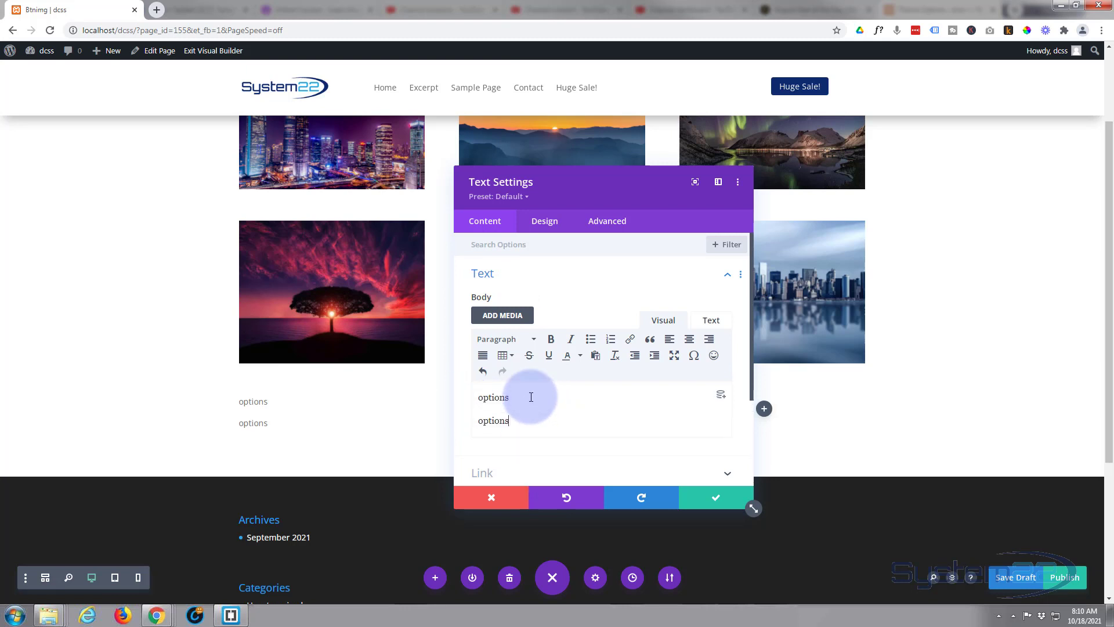
key(Return)
key(ctrl+v)
key(Return)
key(ctrl+v)
key(Return)
key(ctrl+v)
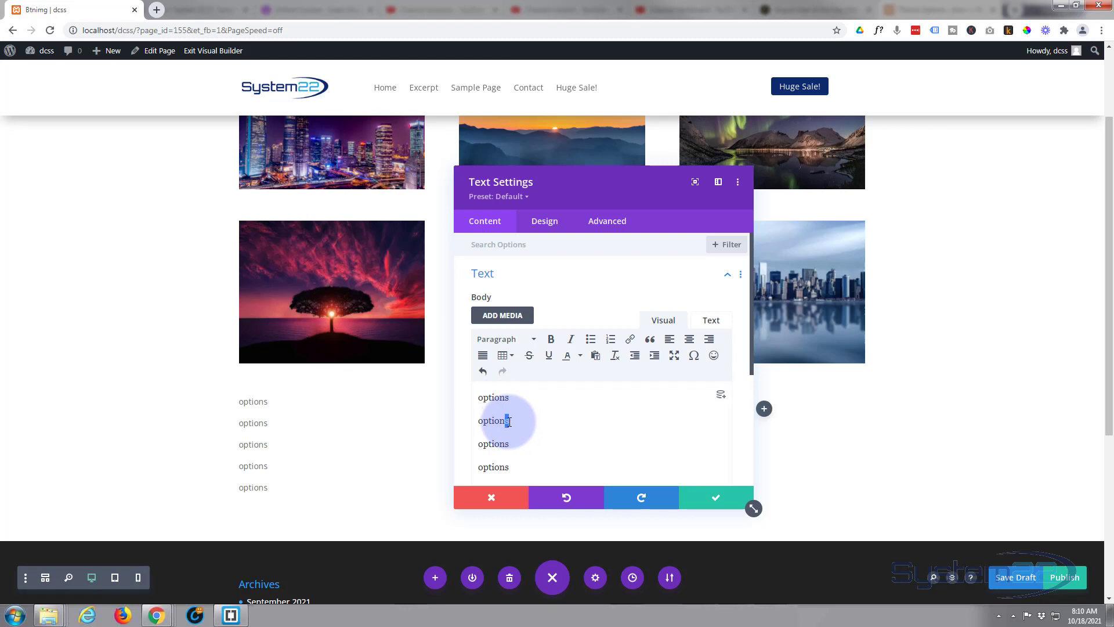
Rename the four copies to option 1, option 2, option 3 and option 4
text(1)
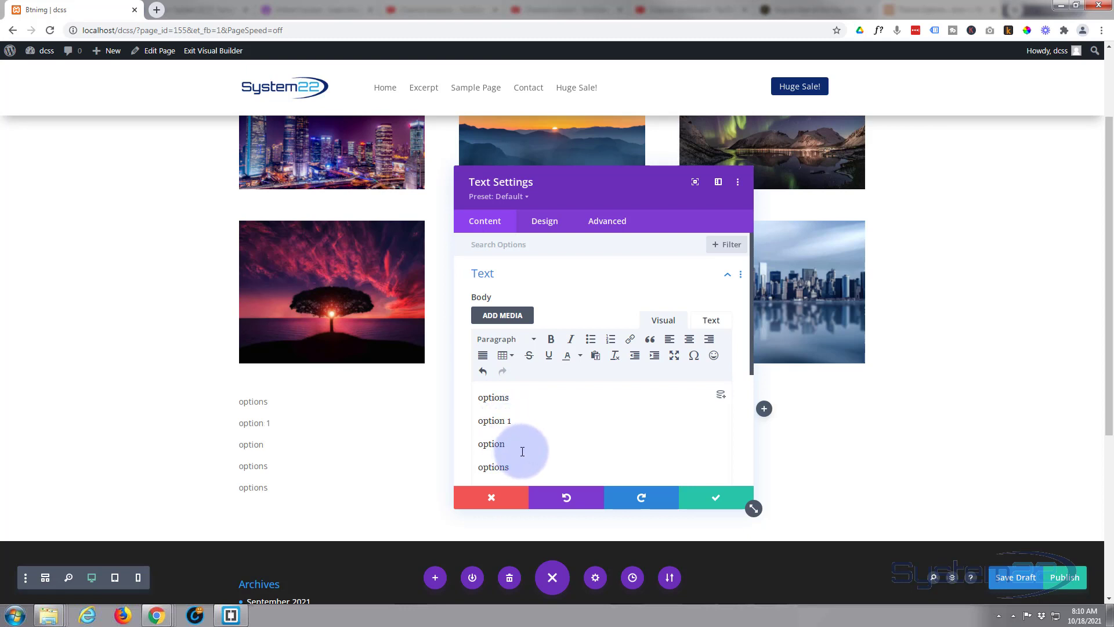
text(2)
key(BackSpace)
text(3)
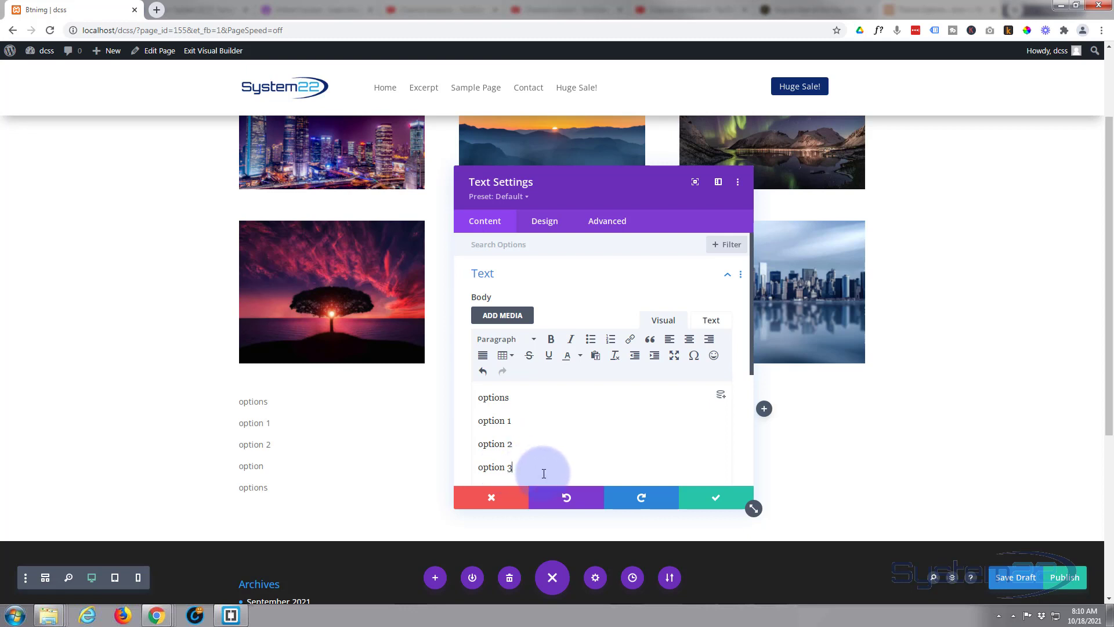
scroll(565, 421, down, 2)
click(508, 432)
key(BackSpace)
text(4)
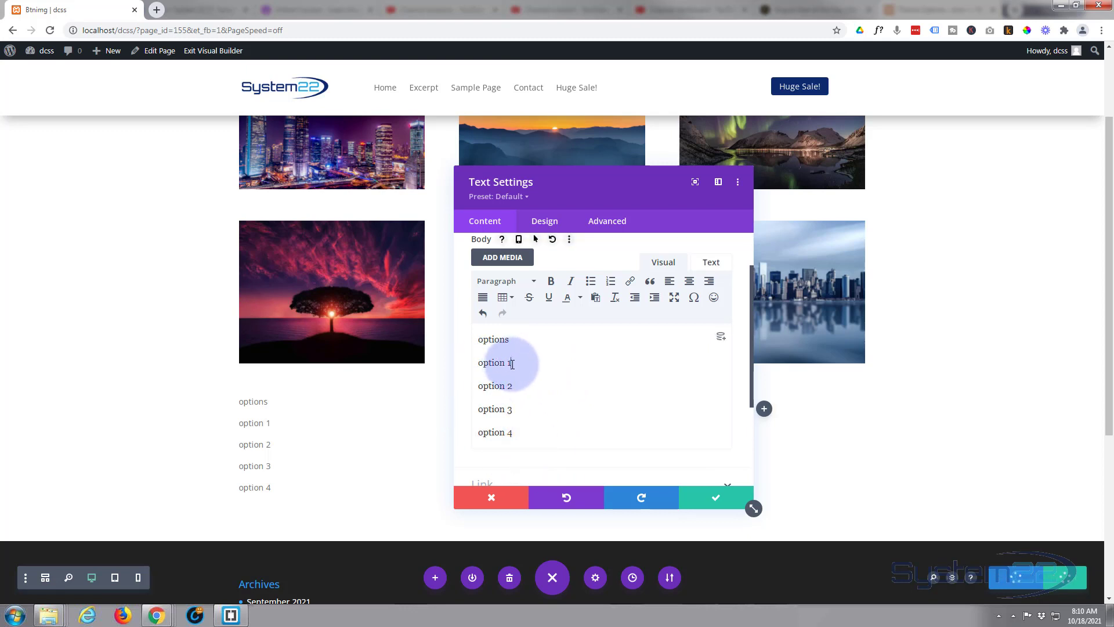
Link the option 1 and option 2 lines to the URL #
drag(512, 363, 473, 362)
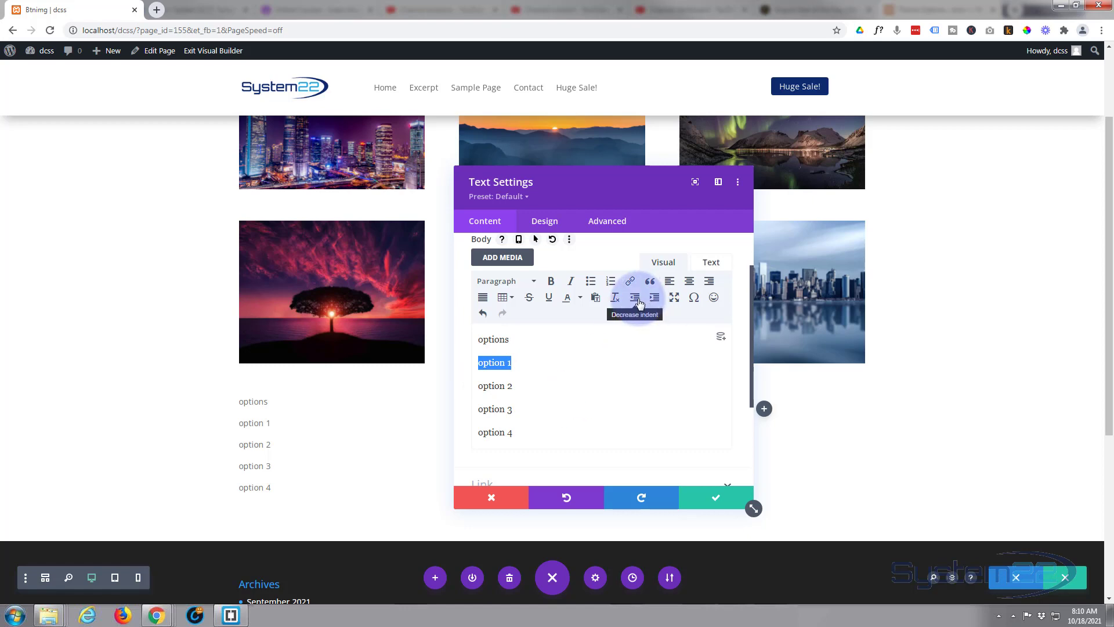
click(630, 284)
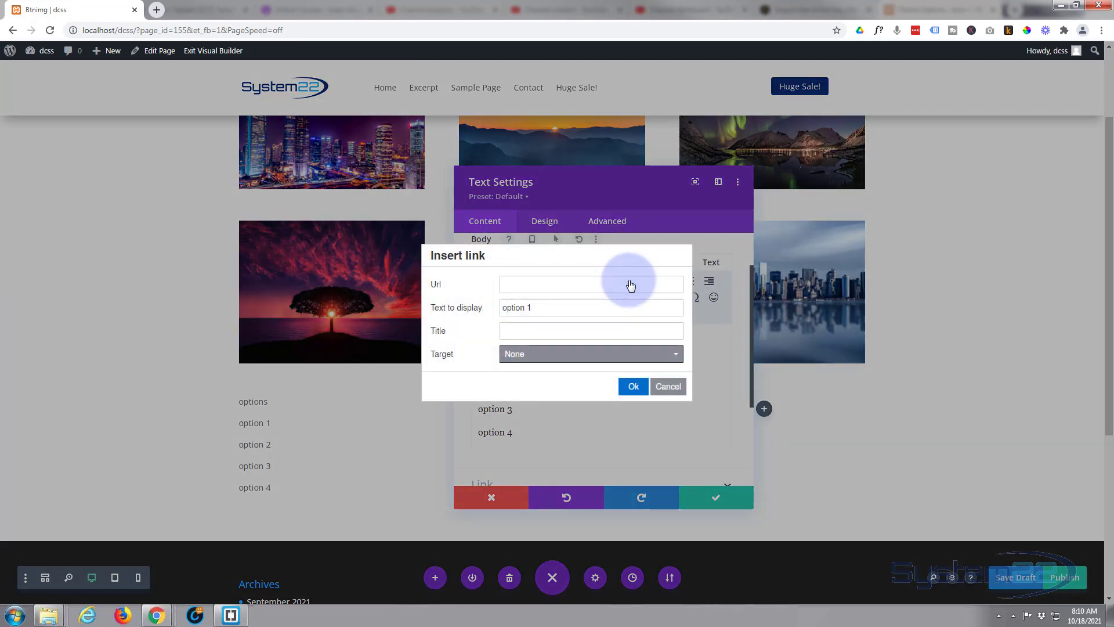
click(555, 282)
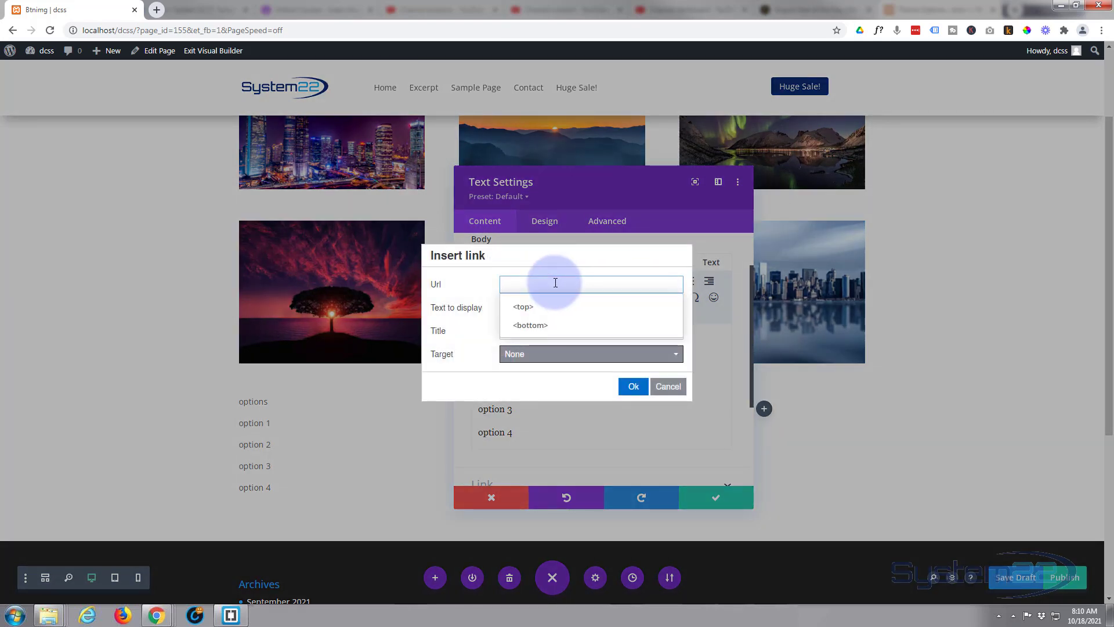
text(#)
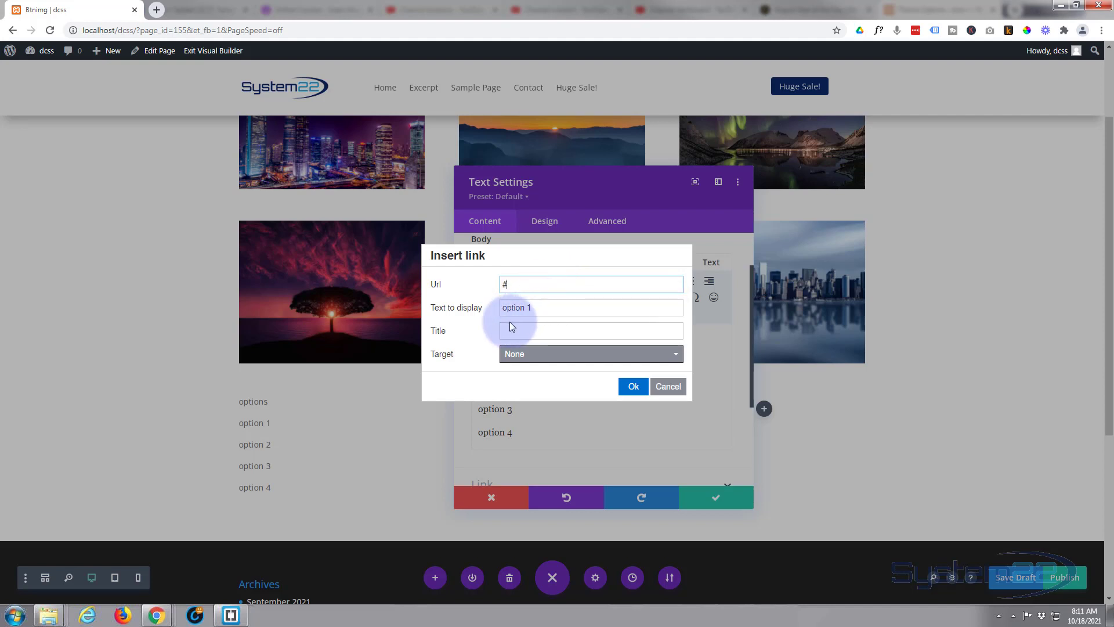
click(623, 361)
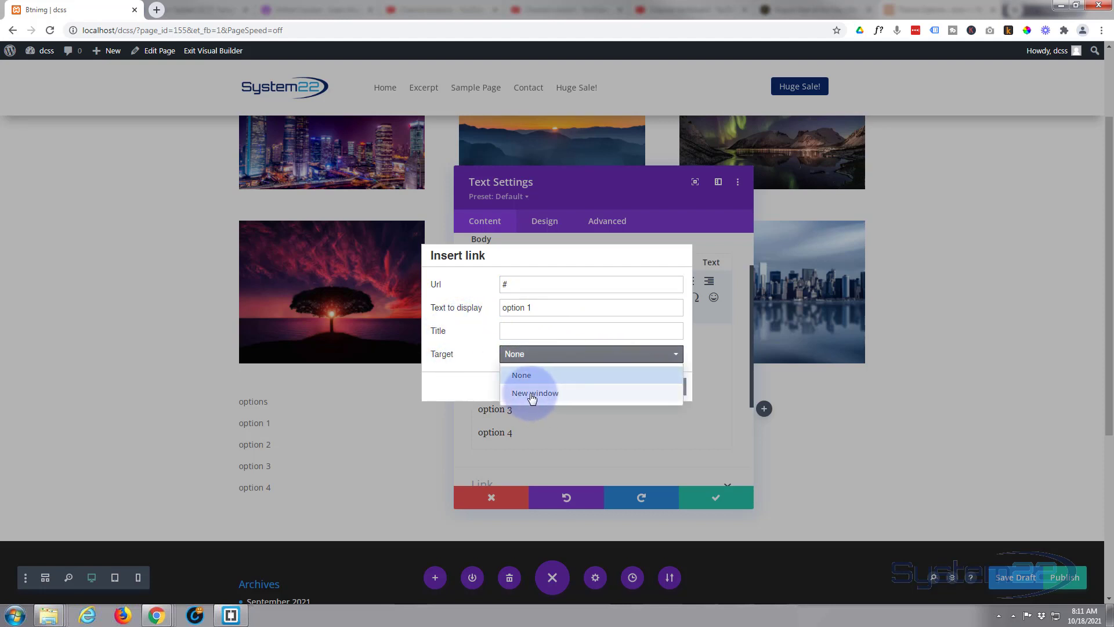
click(484, 356)
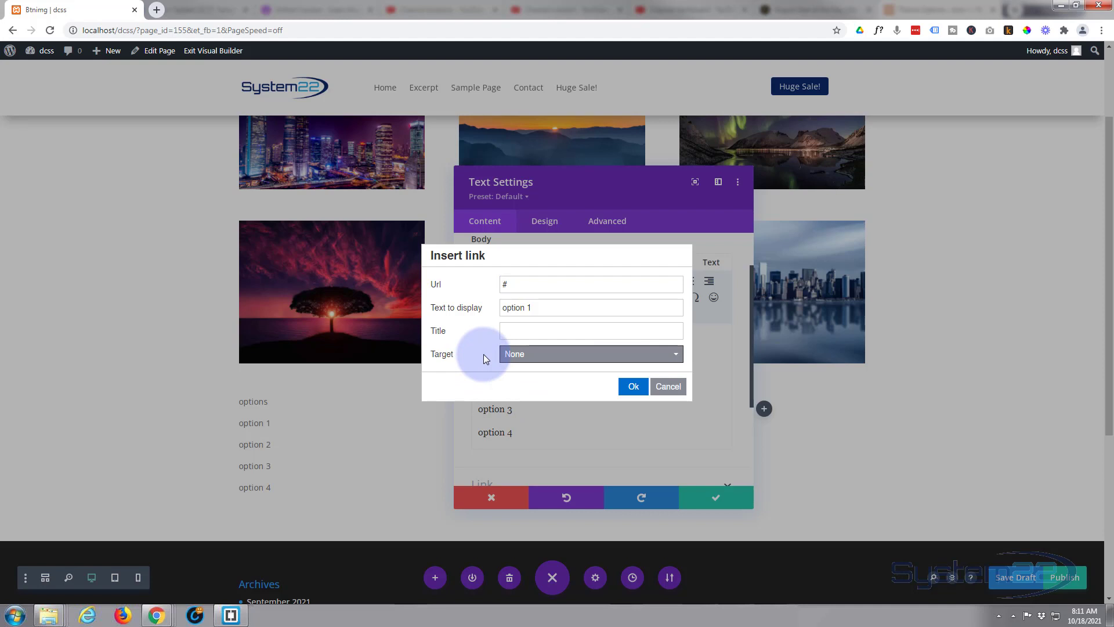
click(633, 386)
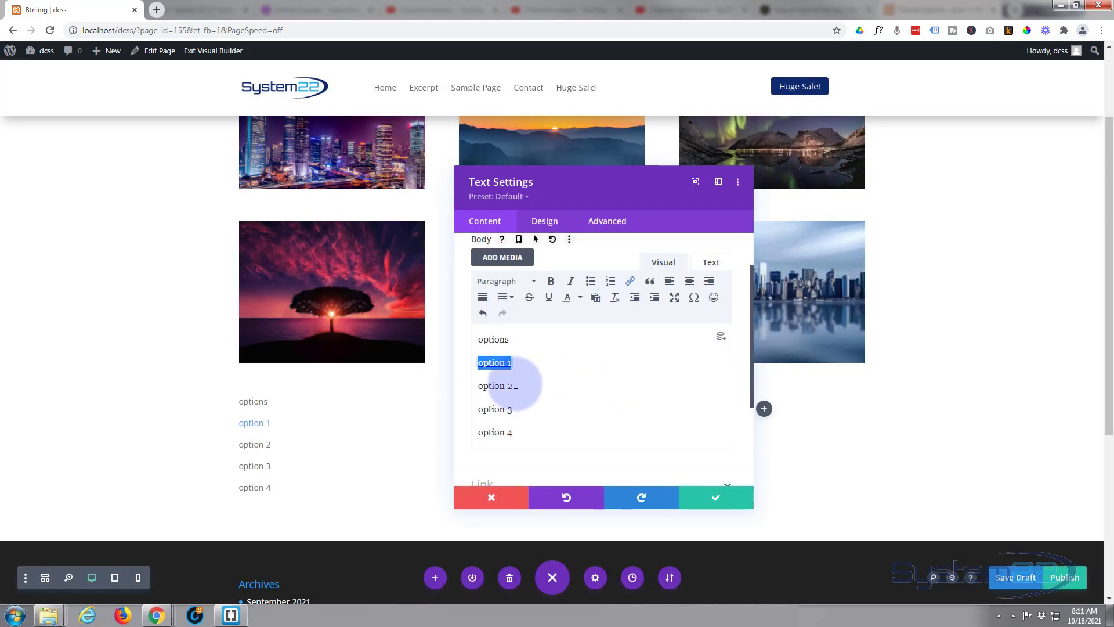
drag(514, 386, 462, 385)
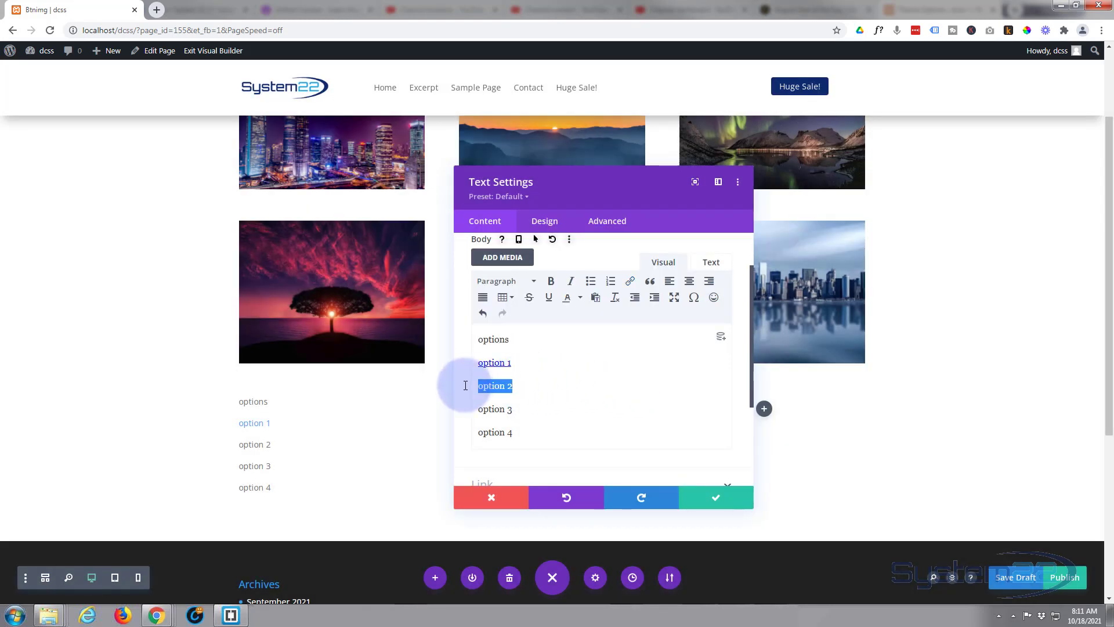
click(631, 283)
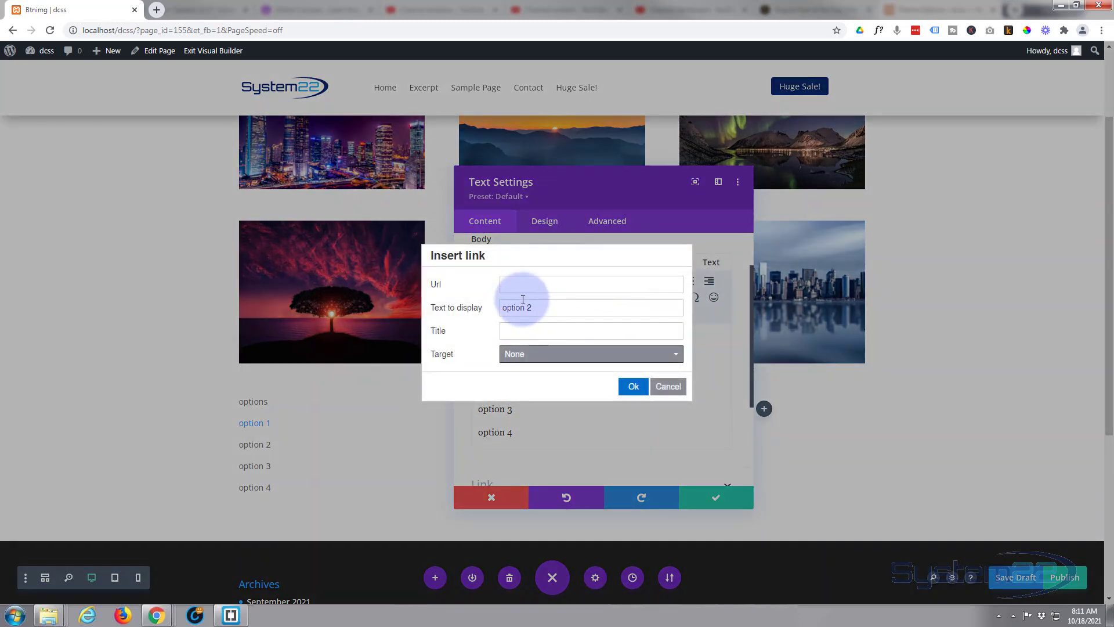
click(518, 283)
text(#)
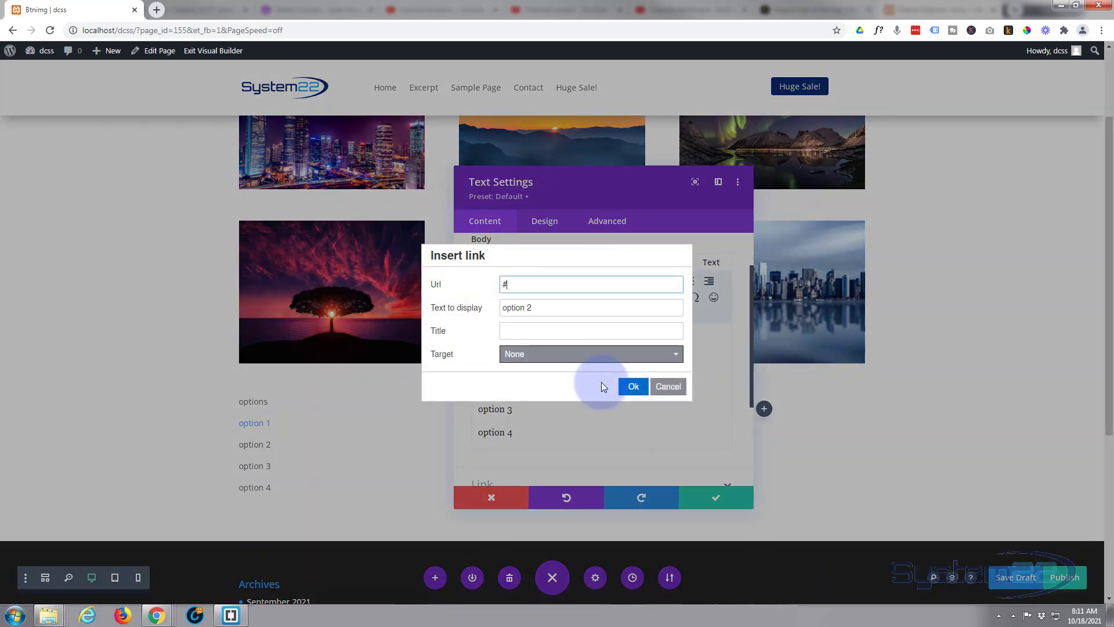
click(632, 387)
Link the option 3 and option 4 lines to the URL #
drag(516, 409, 469, 409)
click(629, 280)
click(543, 284)
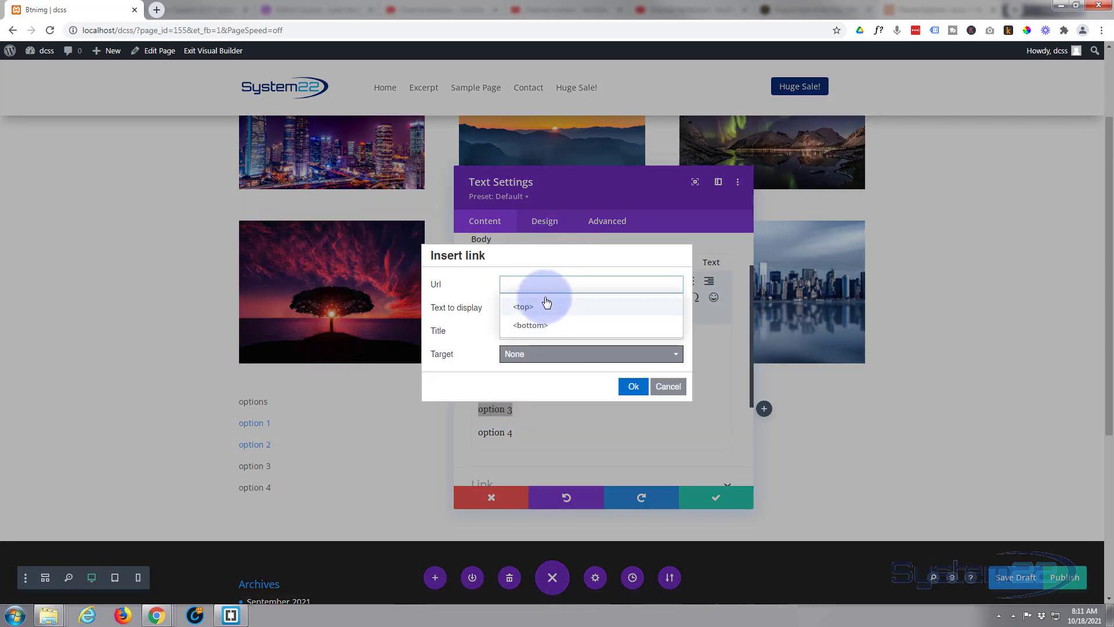
text(#)
click(633, 386)
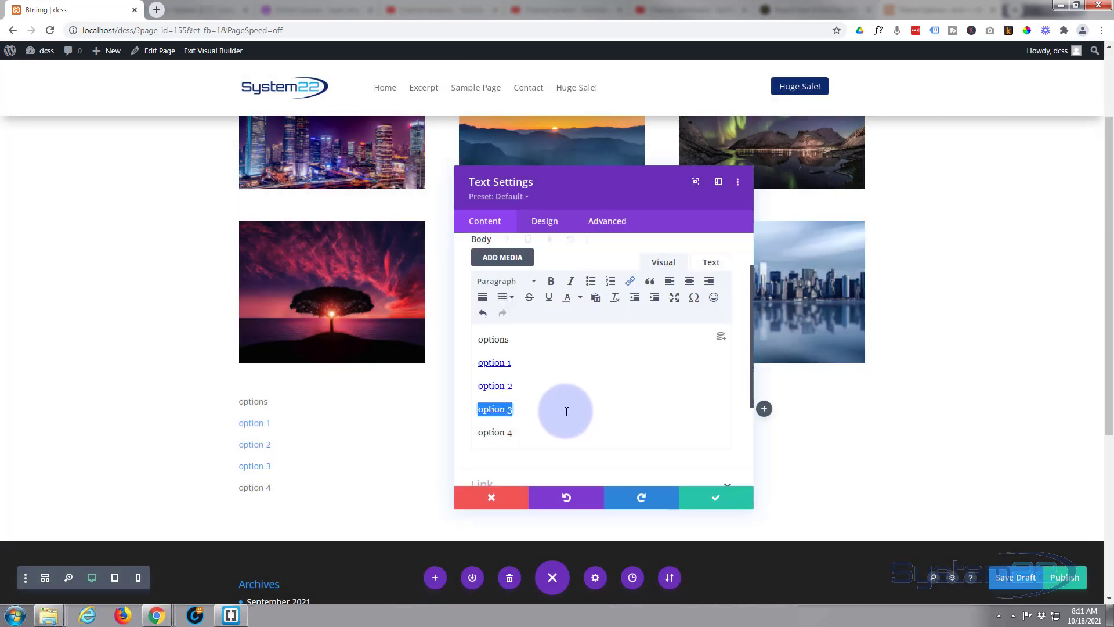
drag(514, 433, 477, 432)
click(628, 283)
text(#)
click(633, 386)
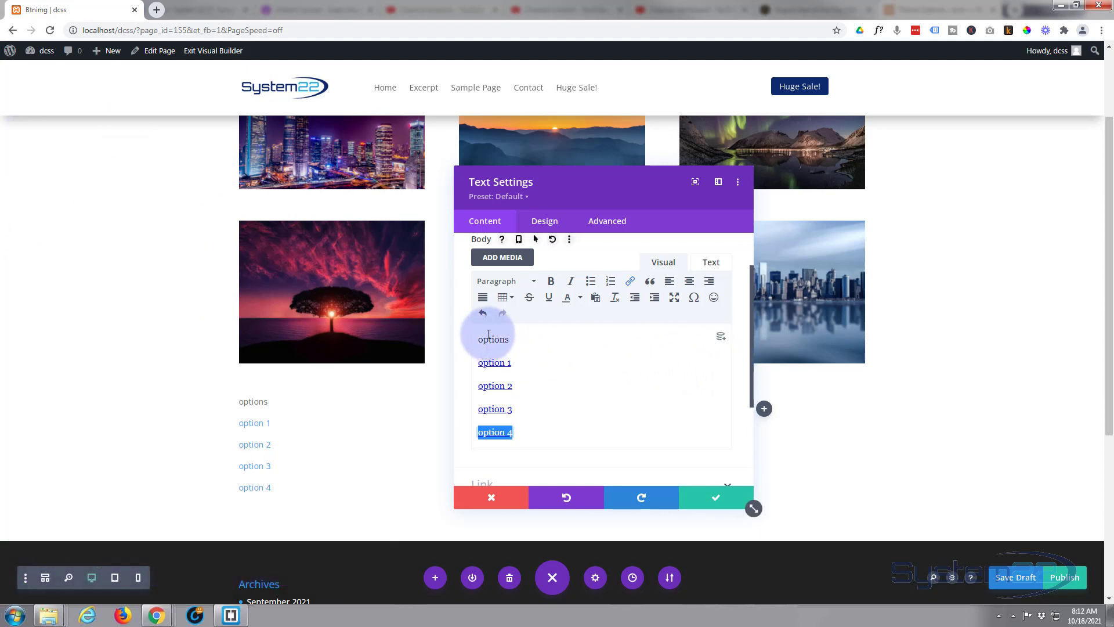
Set the Text module's background colour to black (#000000)
scroll(626, 387, down, 1)
scroll(625, 387, down, 2)
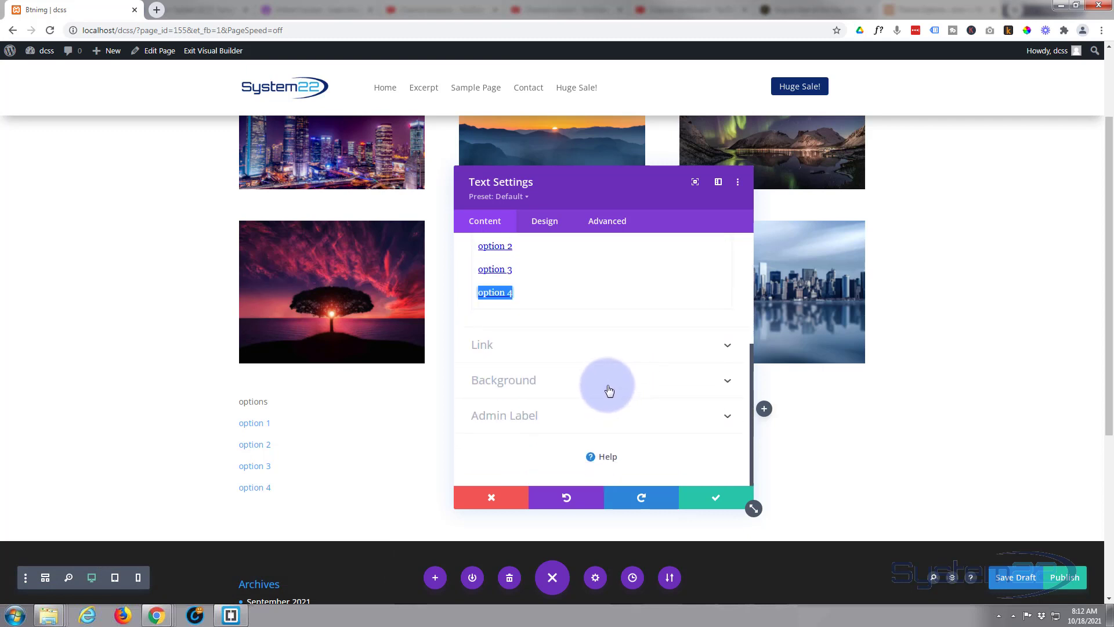
click(607, 390)
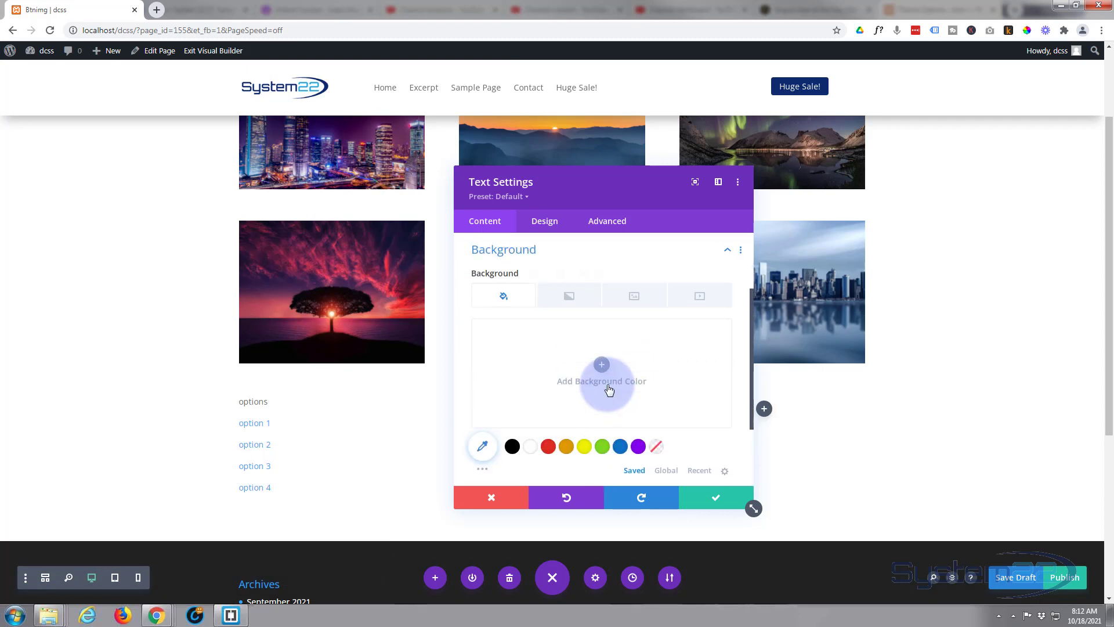
click(512, 446)
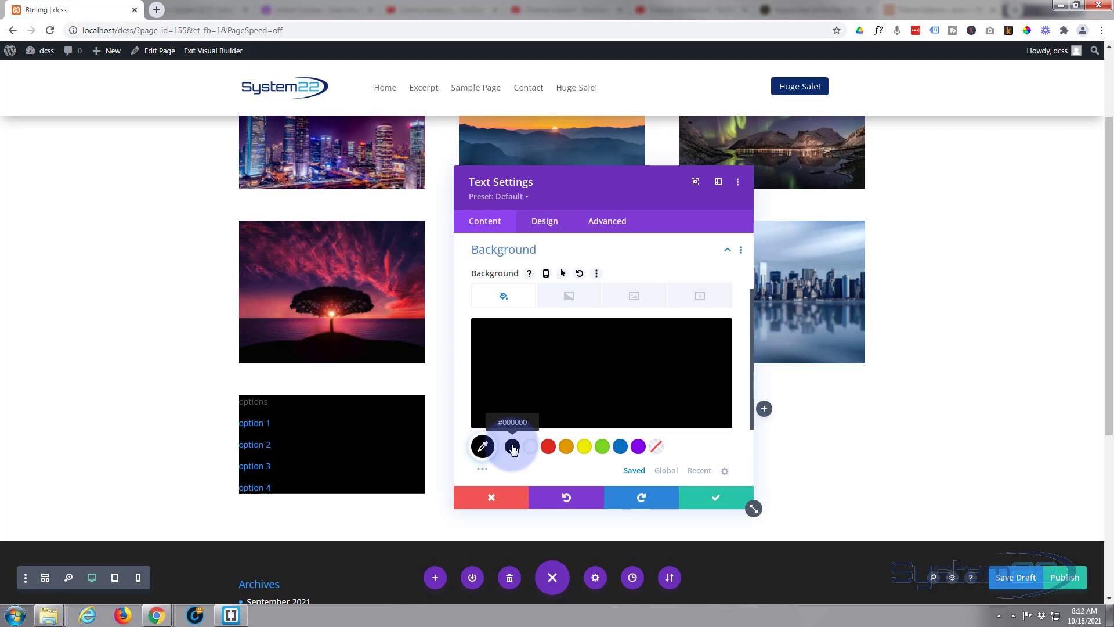
Apply the uppercase Text Font Style in the module's Design text settings
click(545, 226)
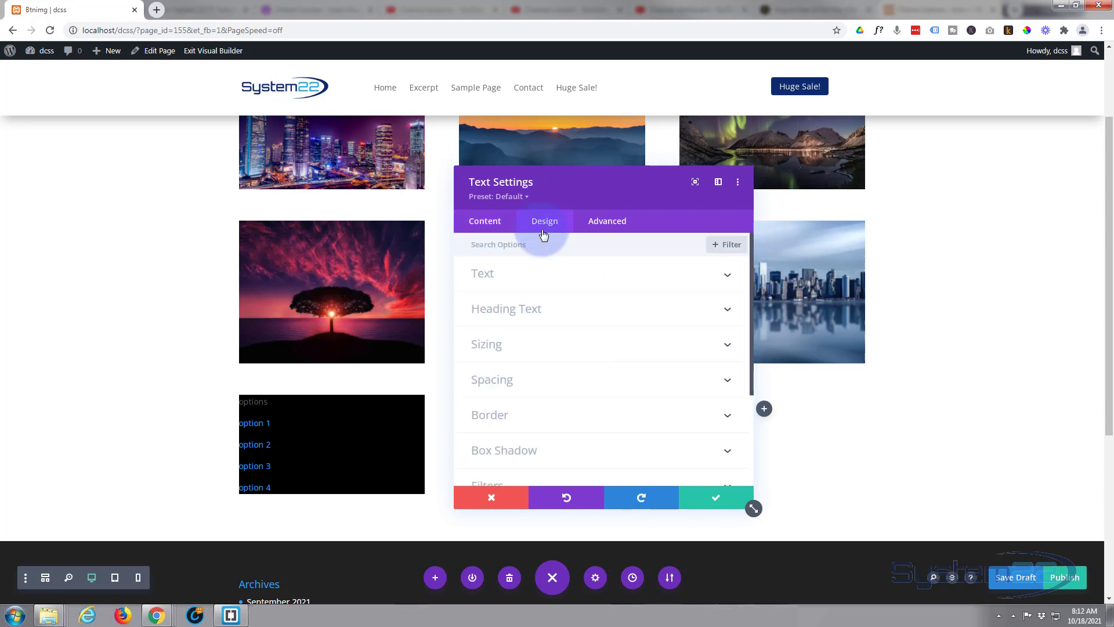
click(589, 283)
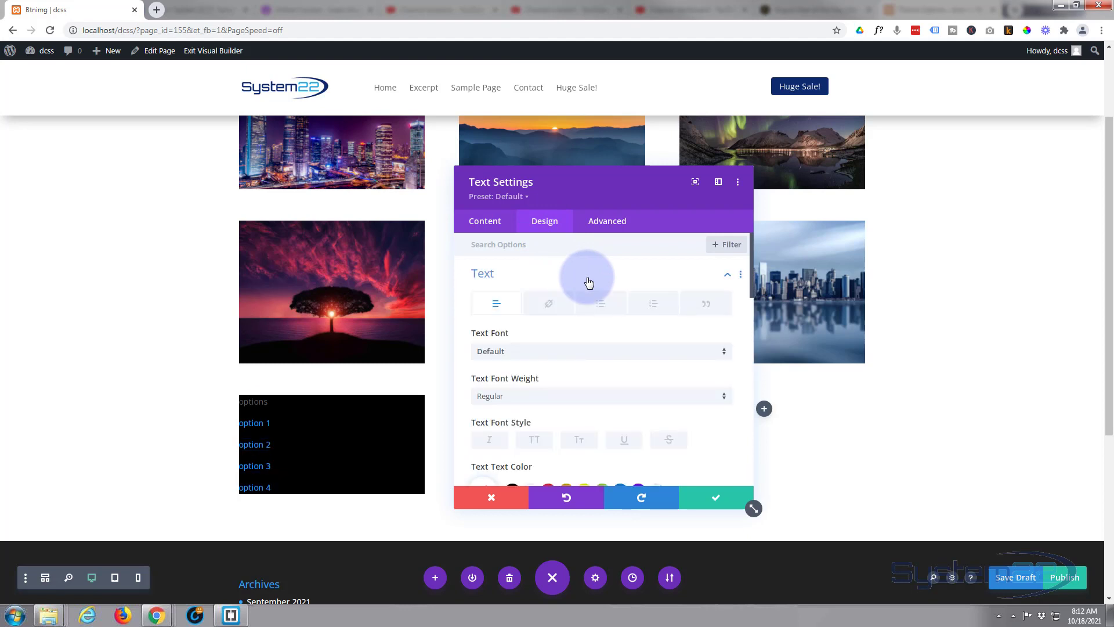
scroll(625, 293, down, 2)
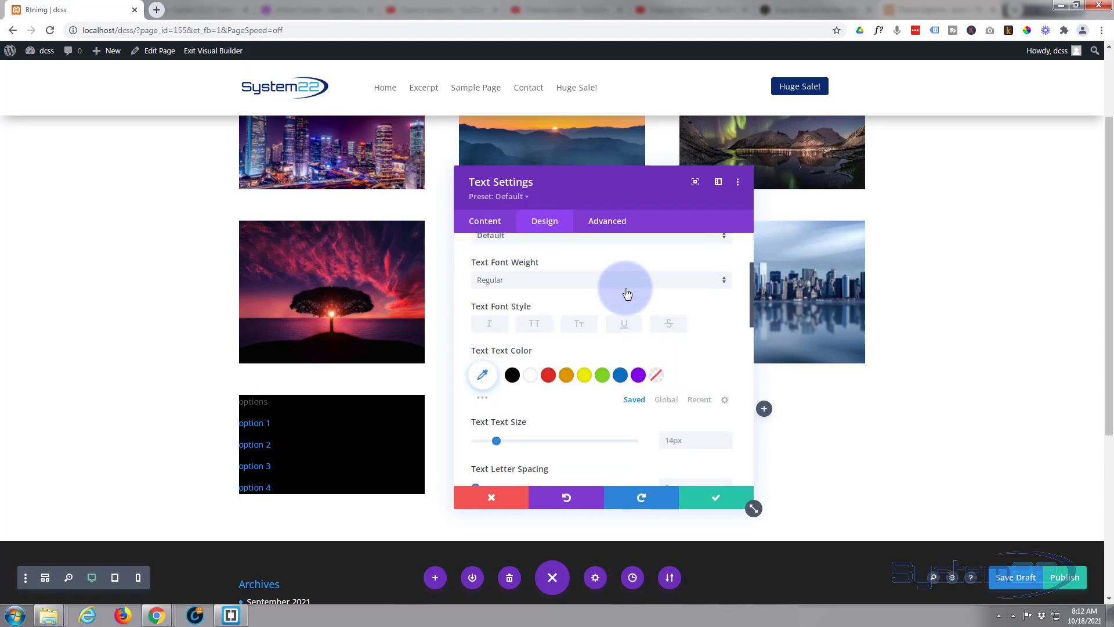
scroll(626, 293, down, 2)
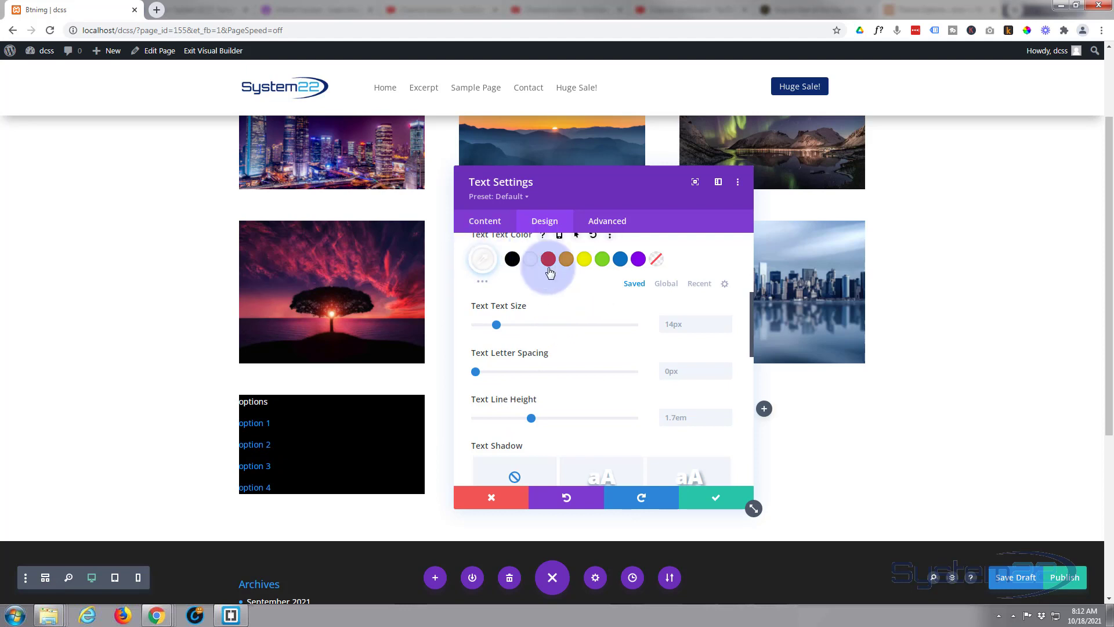
scroll(596, 309, down, 3)
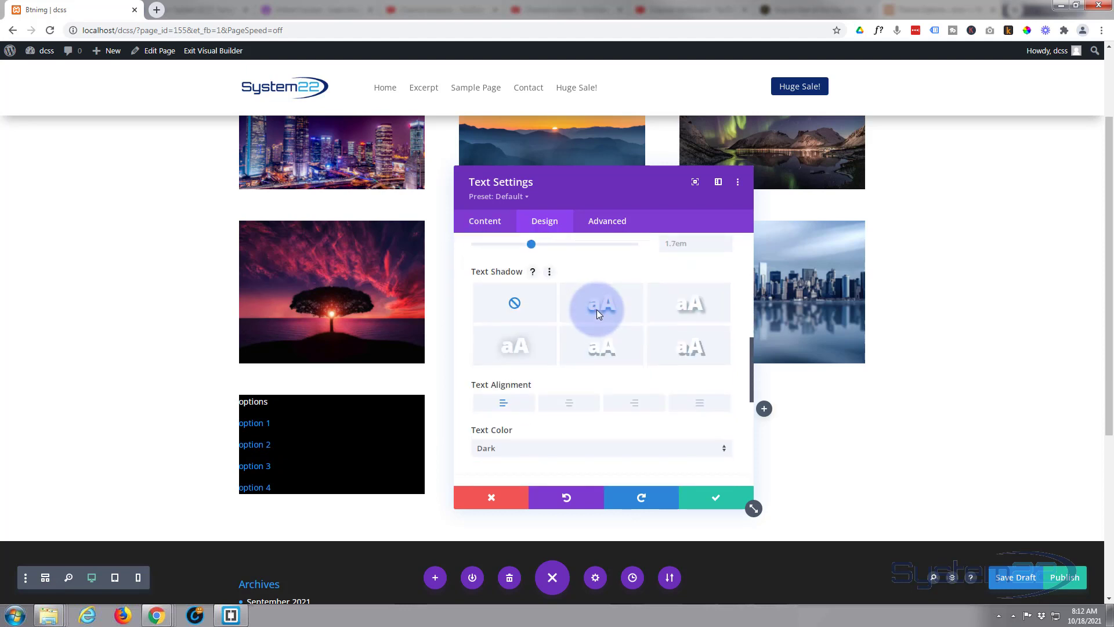
scroll(597, 310, up, 4)
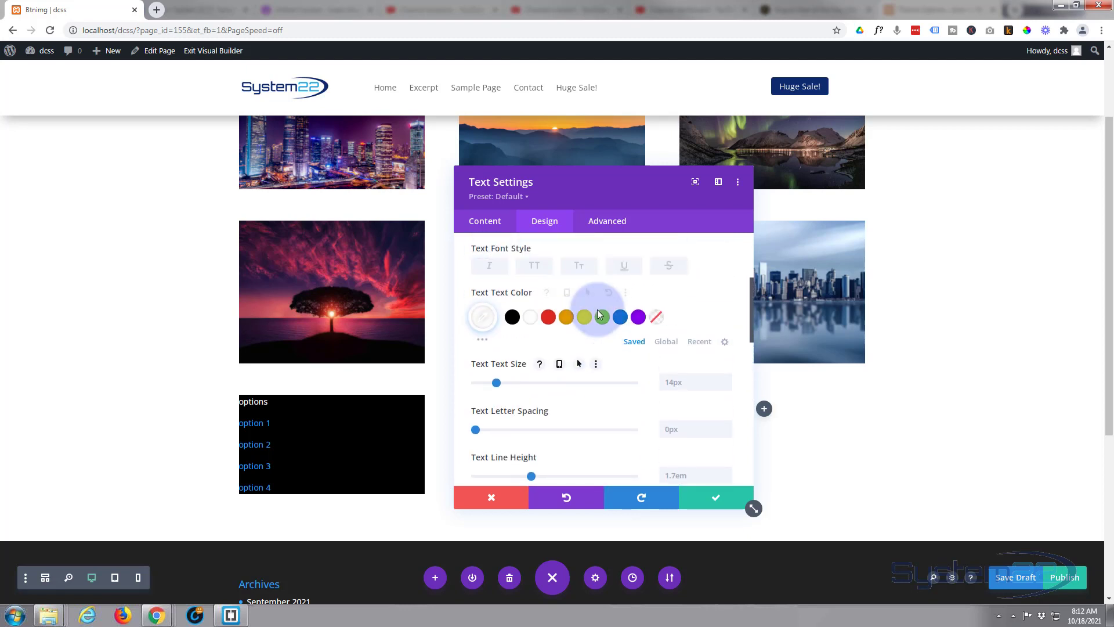
click(535, 267)
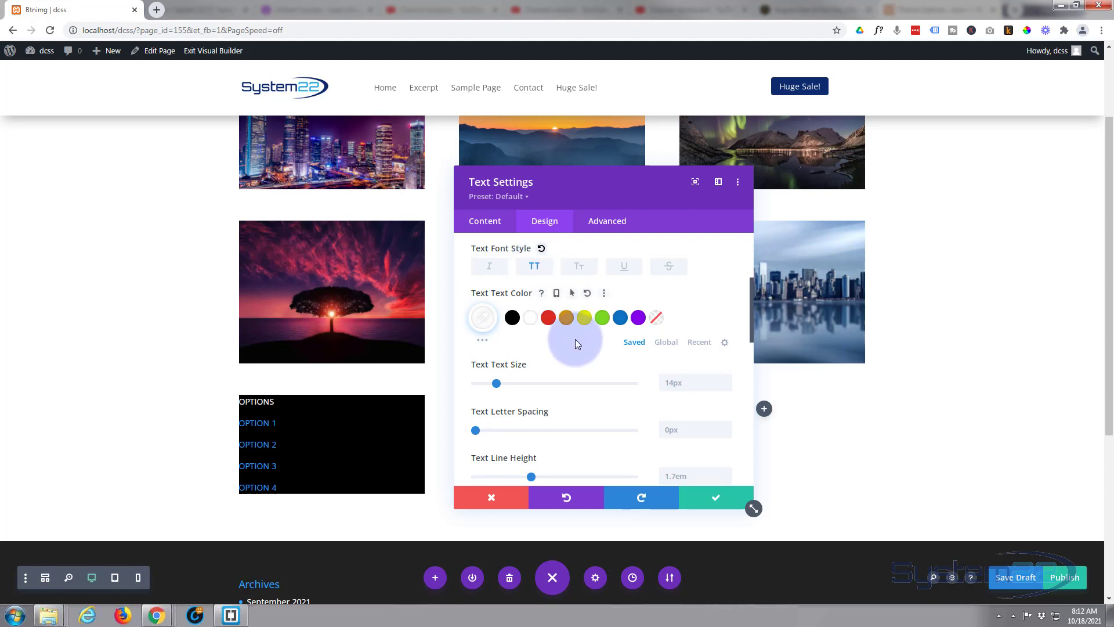
scroll(576, 339, down, 5)
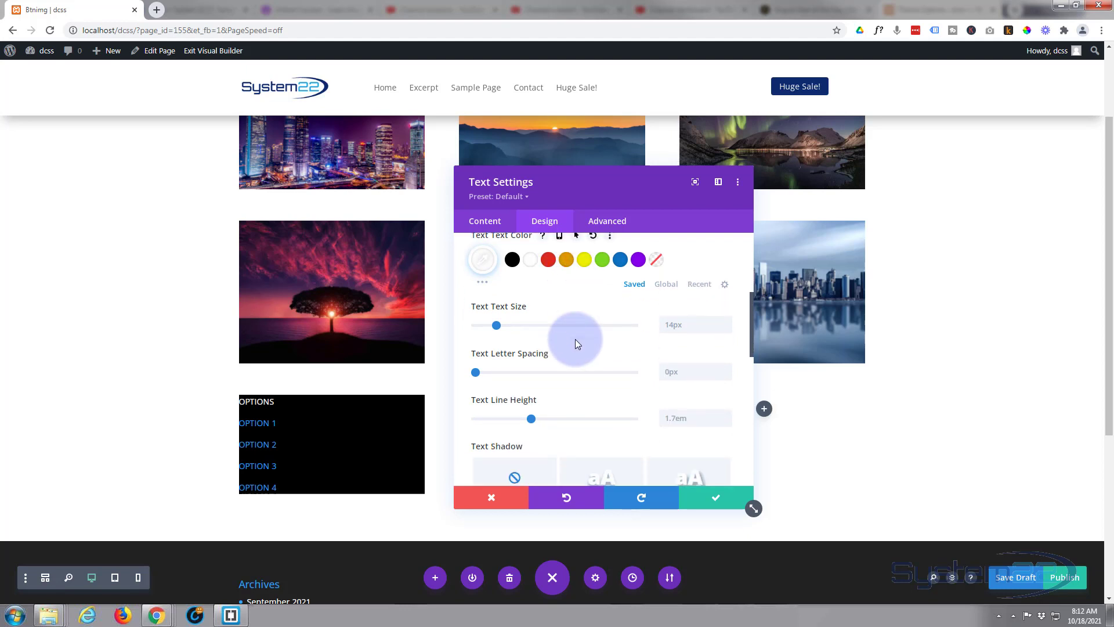
Set the Text module's left padding to 20px under Spacing
scroll(576, 343, down, 2)
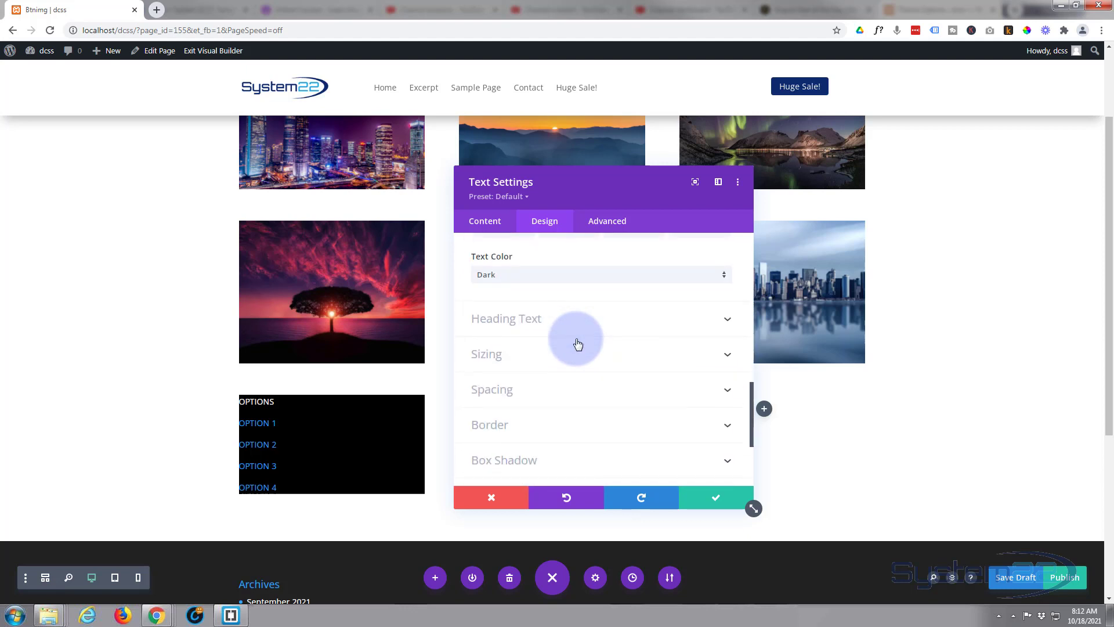
click(567, 400)
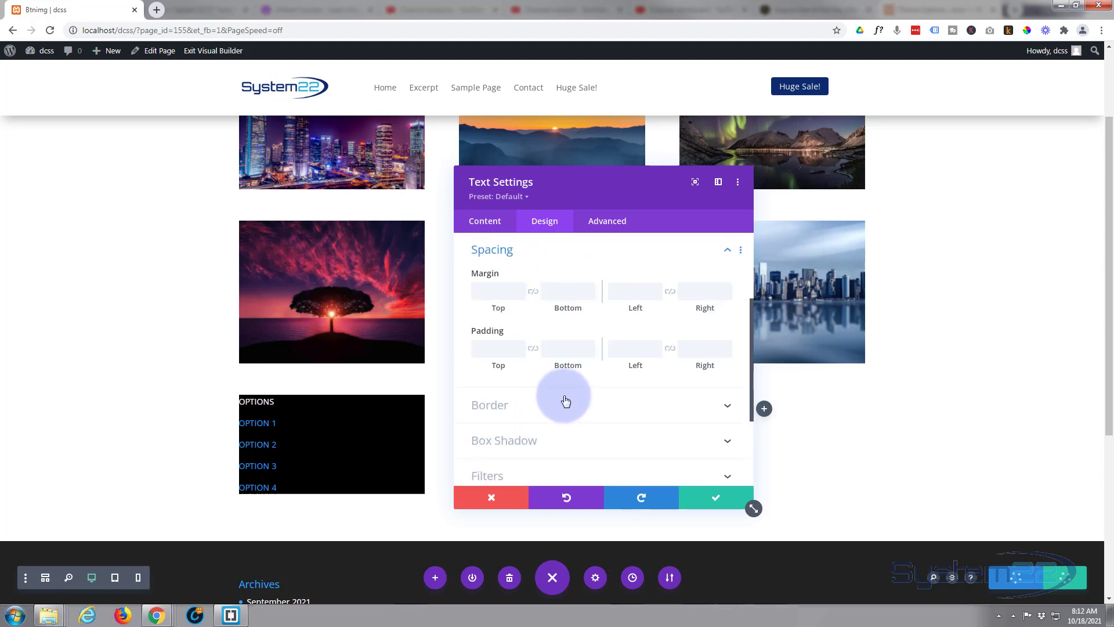
click(496, 348)
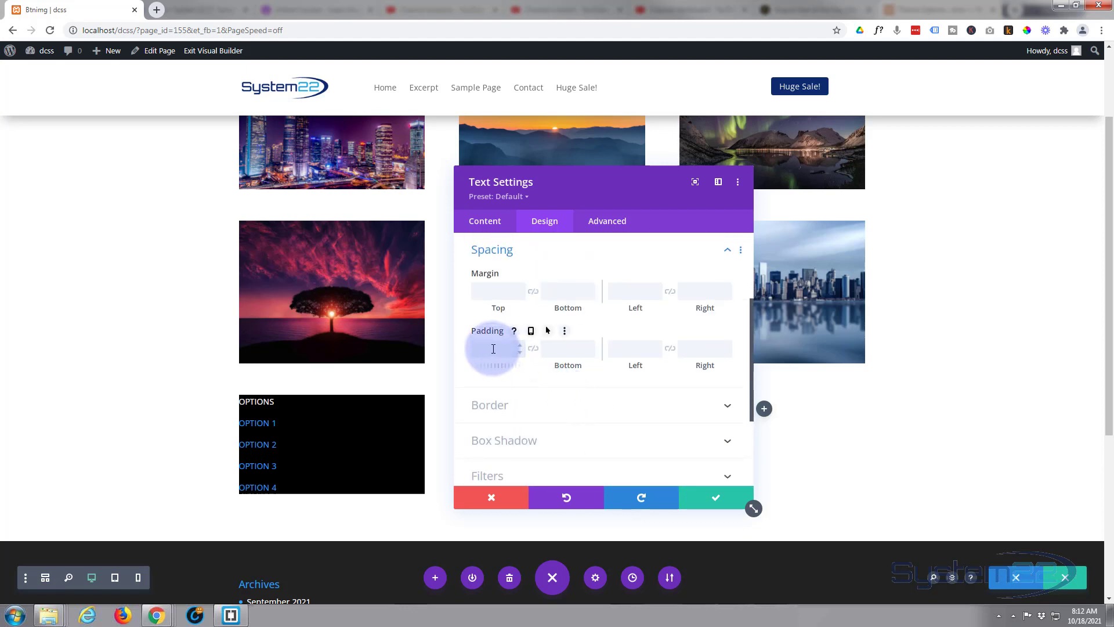
click(630, 352)
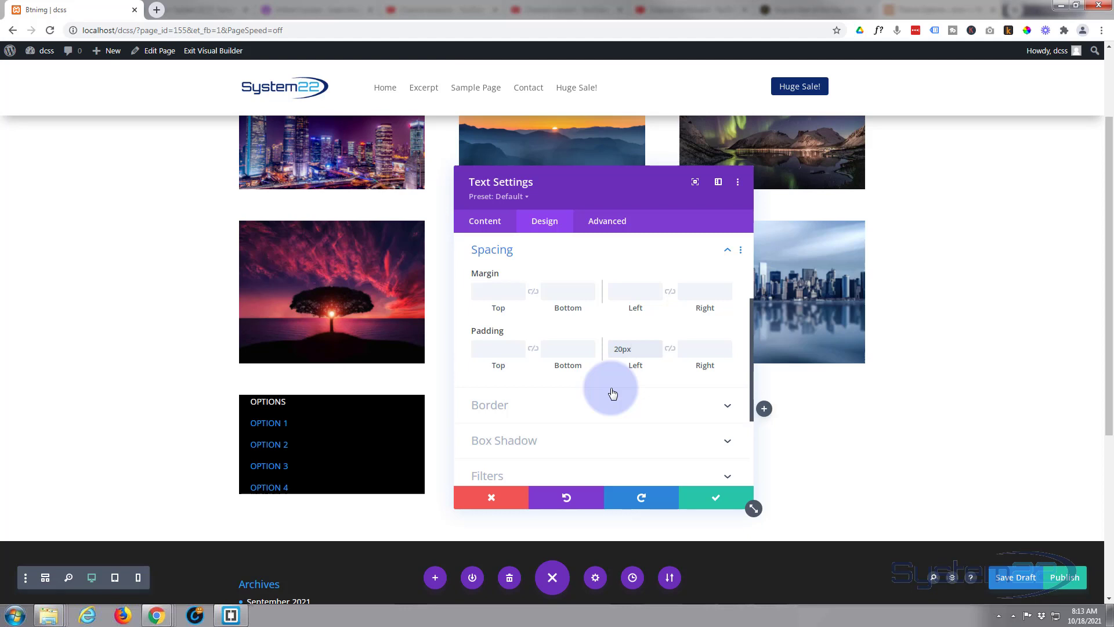
Set the Text module's Sizing width to 150px
click(543, 254)
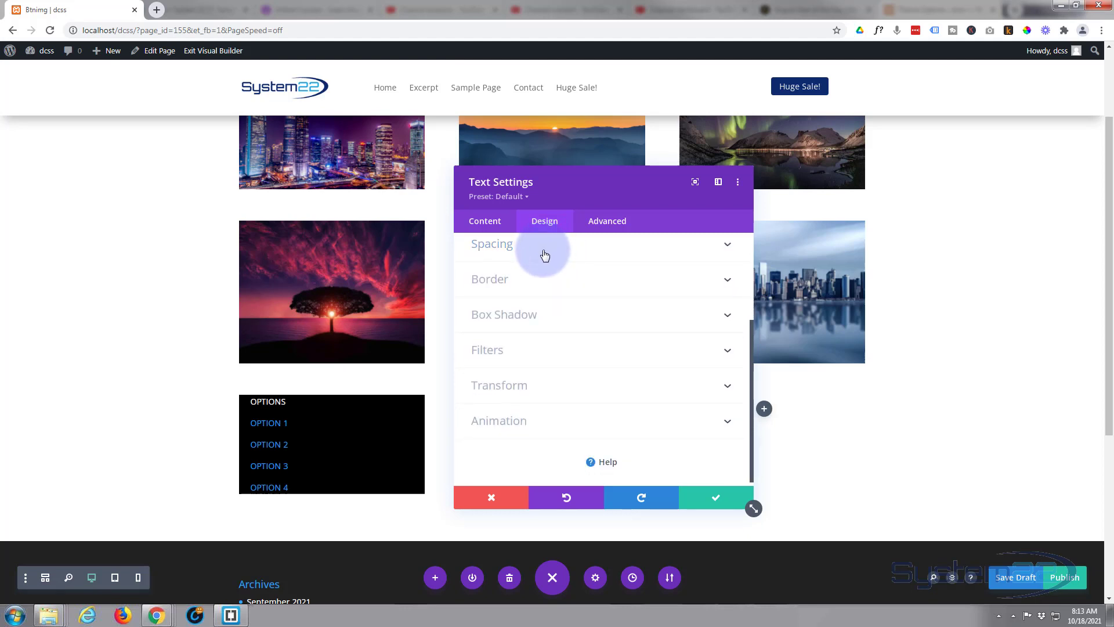
scroll(545, 284, up, 1)
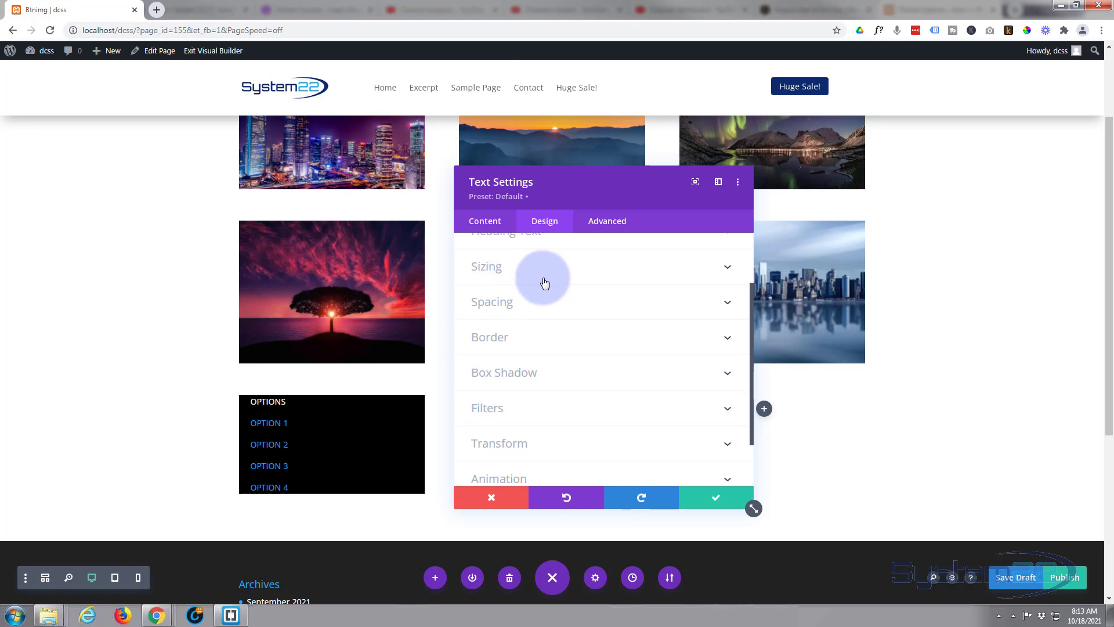
click(544, 281)
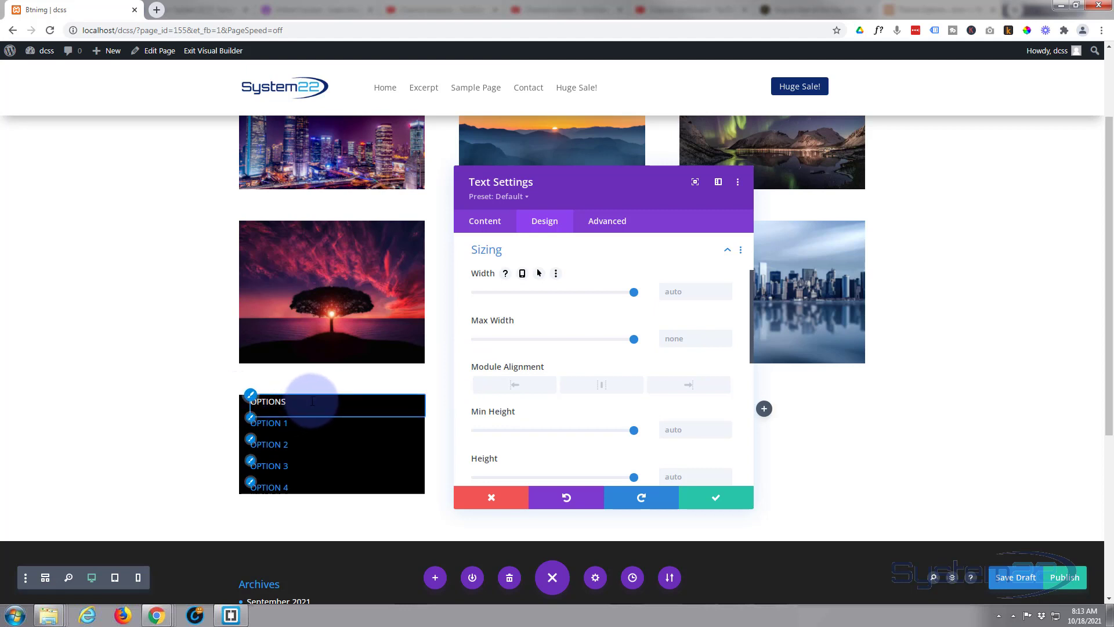
click(693, 292)
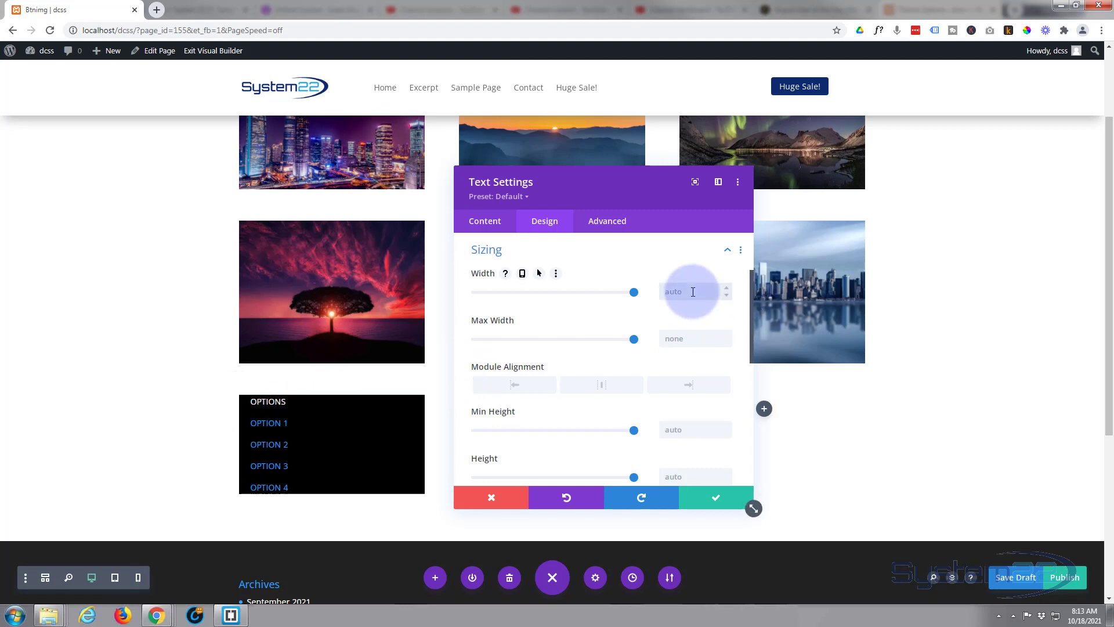
text(150px)
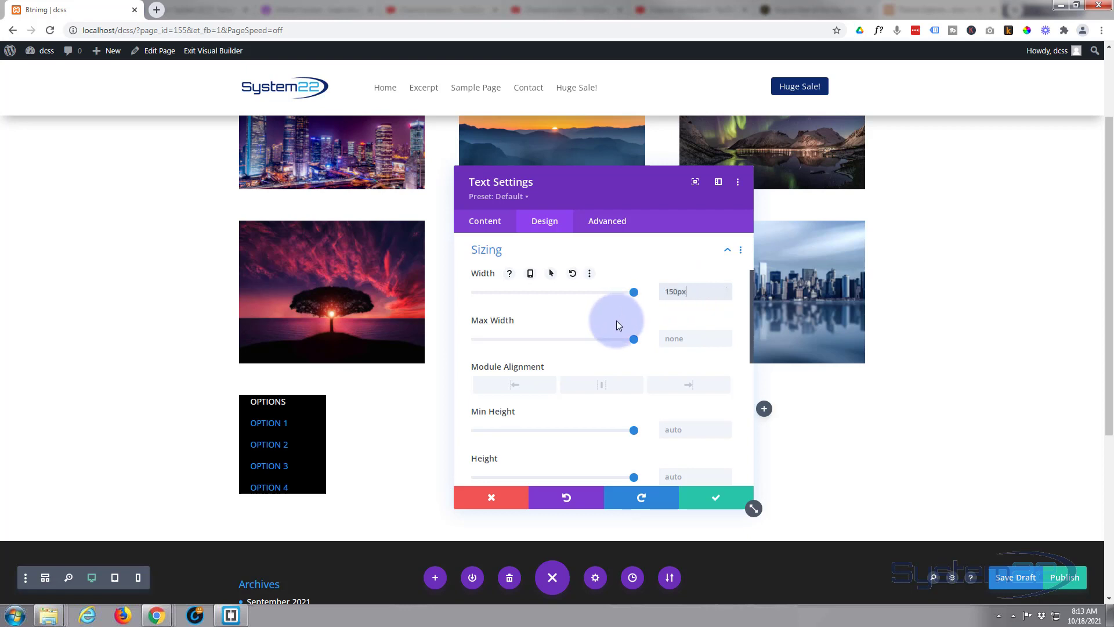
Try center text alignment, then settle on left alignment for the menu text
scroll(616, 320, up, 2)
click(577, 280)
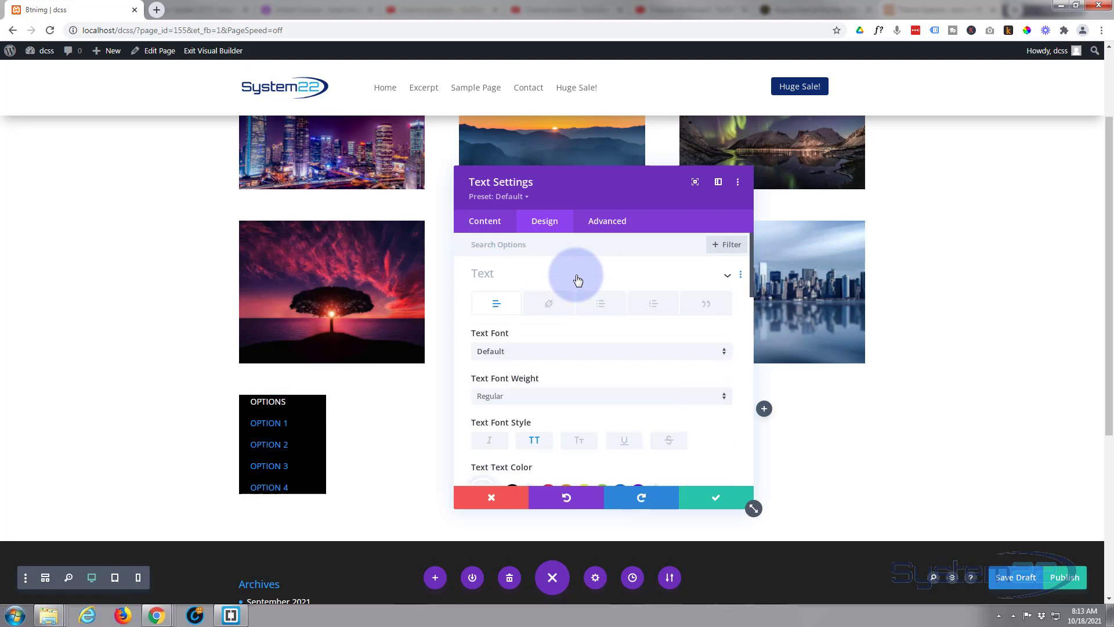
scroll(606, 315, down, 8)
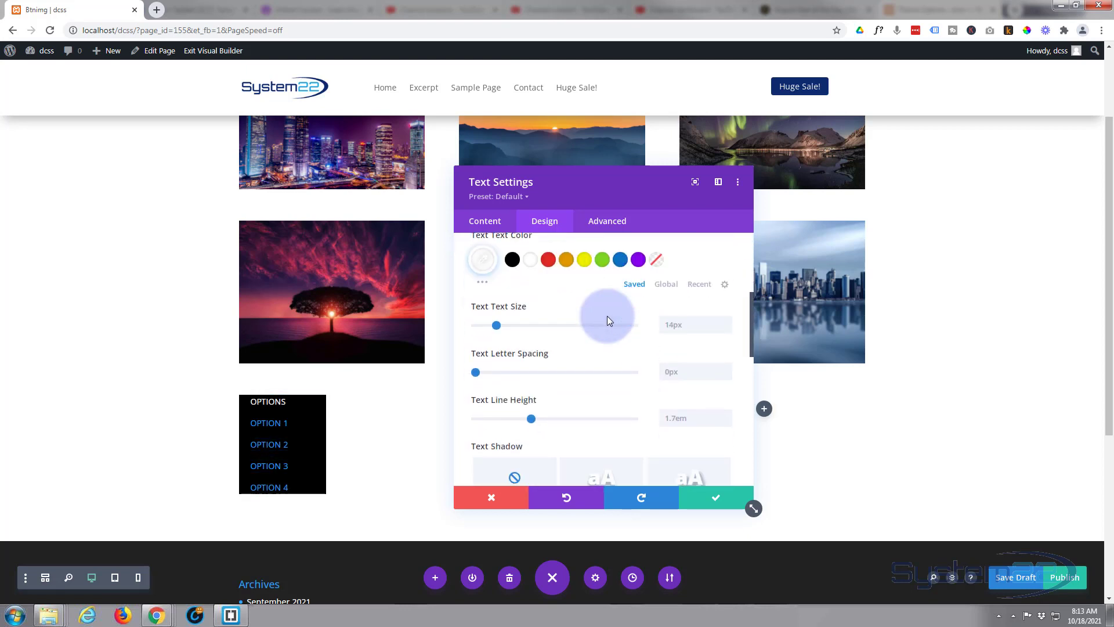
click(584, 350)
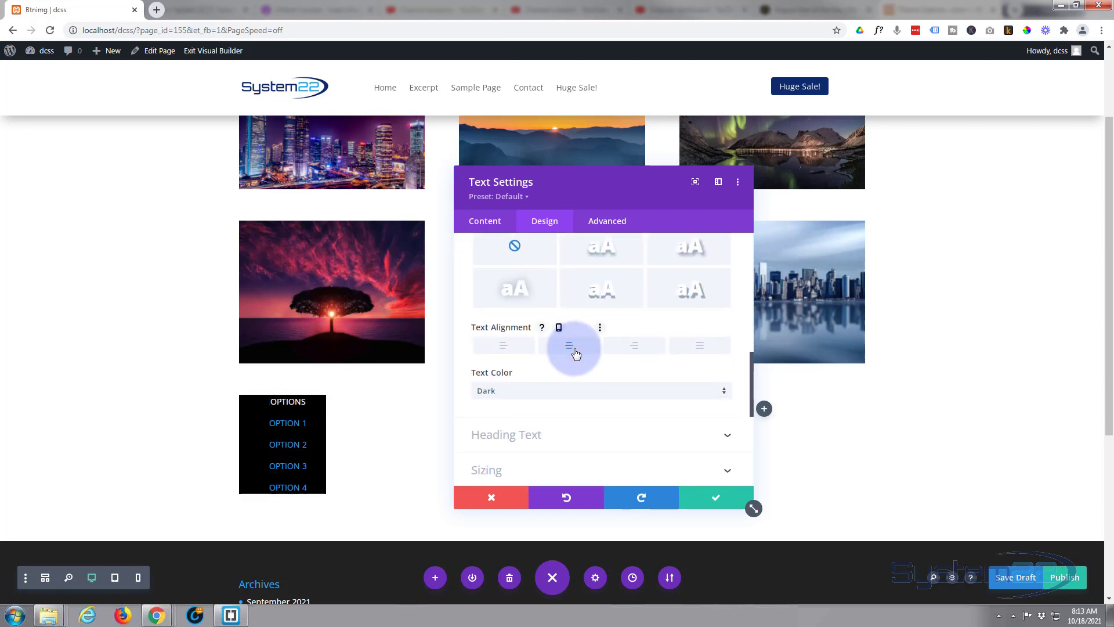
click(504, 347)
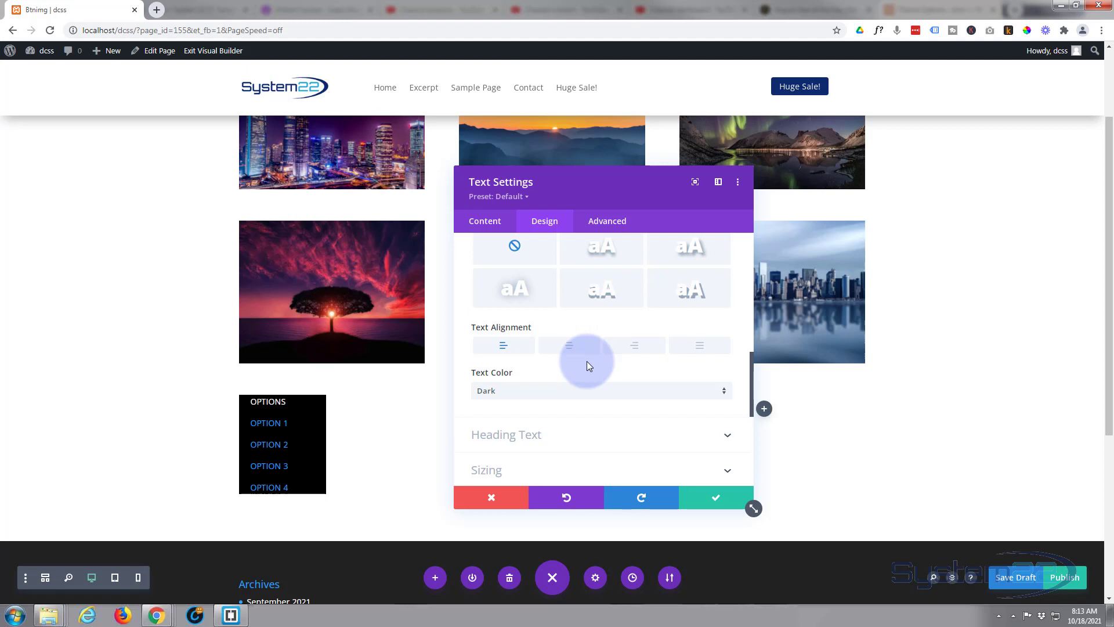
scroll(588, 364, down, 1)
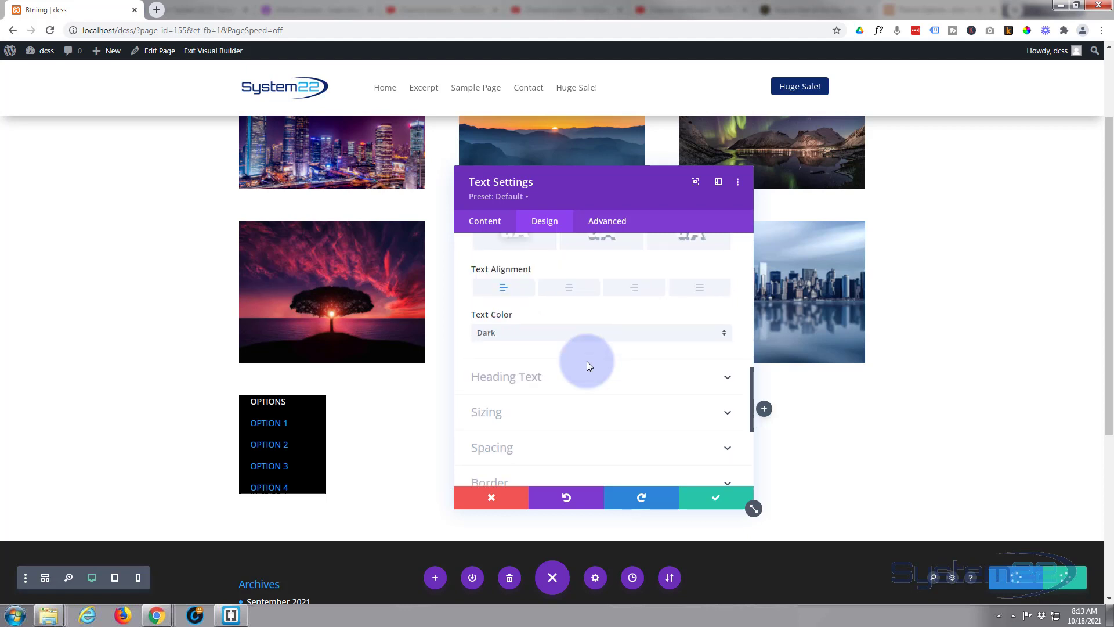
scroll(590, 365, up, 2)
scroll(590, 365, up, 1)
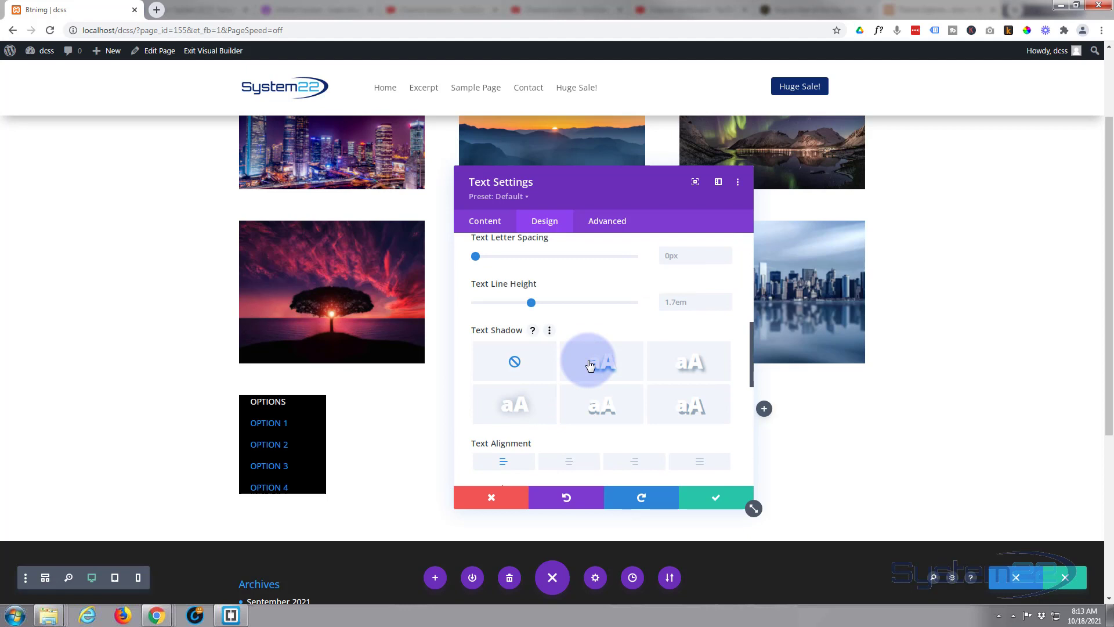
scroll(590, 365, up, 5)
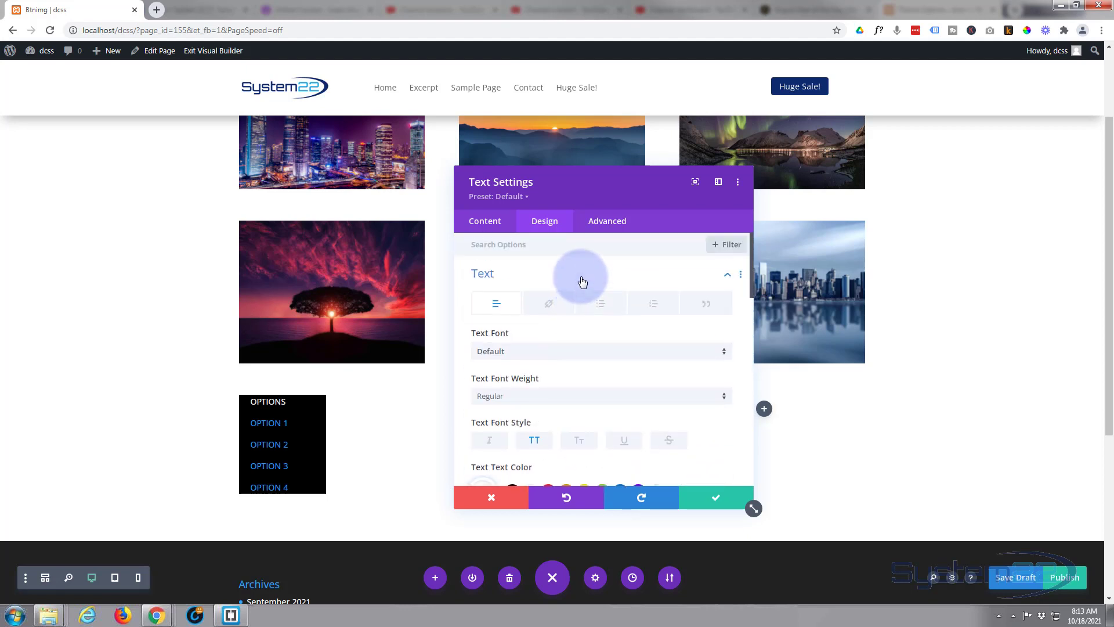
Set the top padding to 5px and link it so the bottom matches
click(582, 282)
click(567, 389)
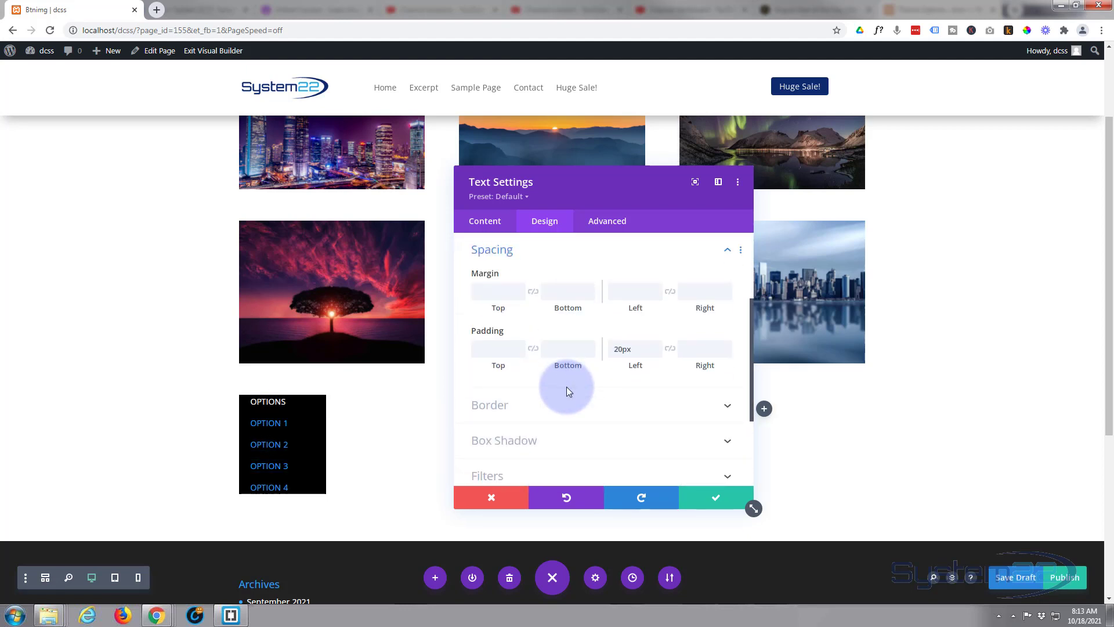
click(497, 350)
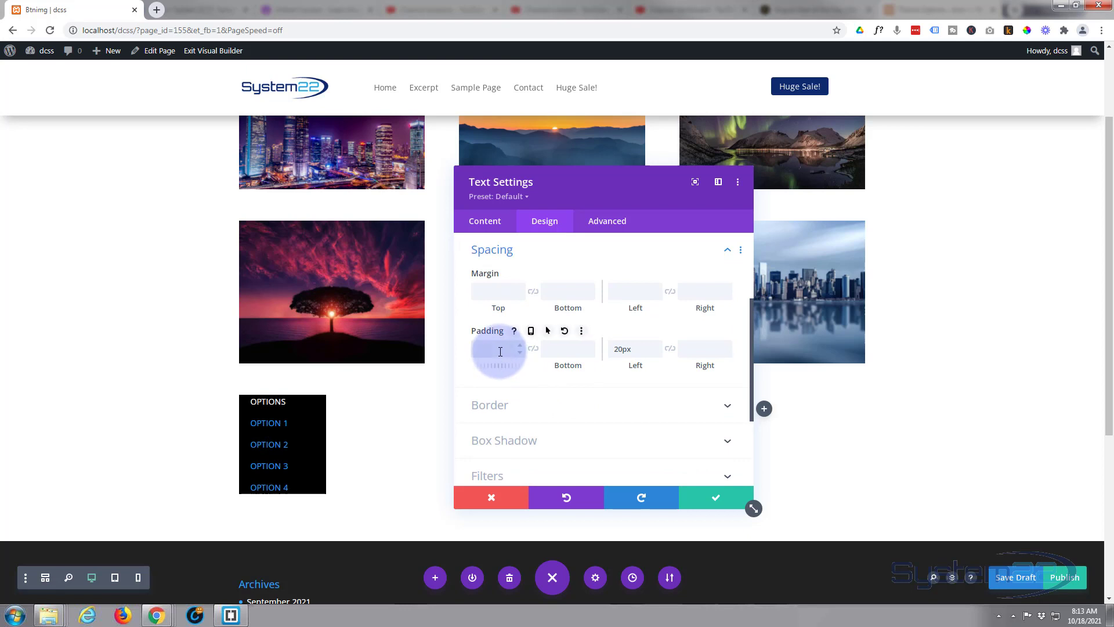
text(10px)
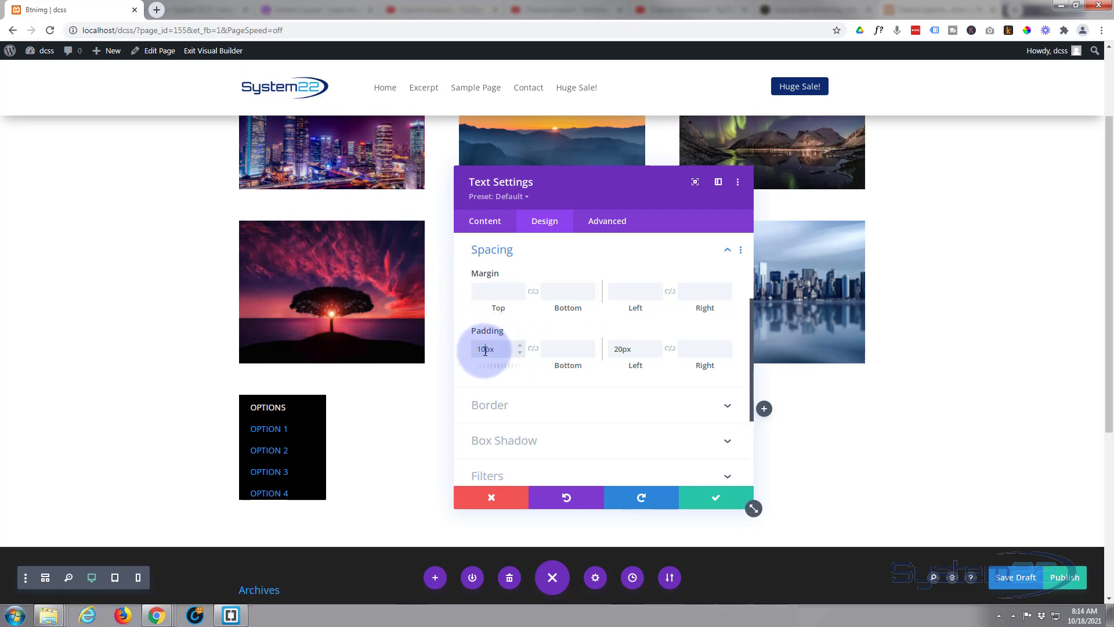
drag(485, 350, 478, 349)
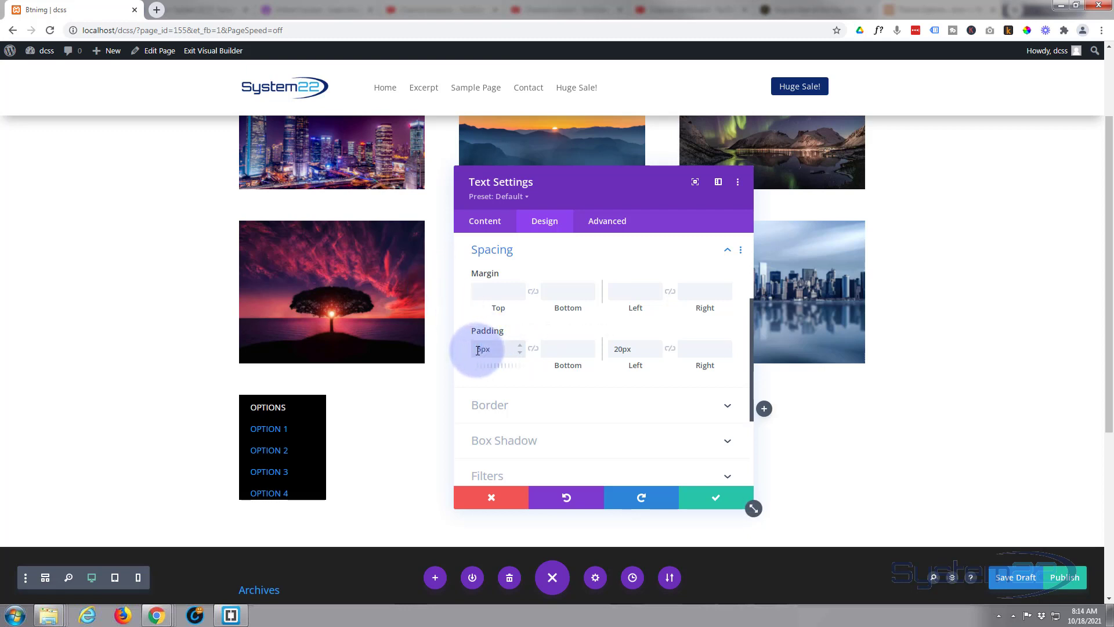
click(533, 349)
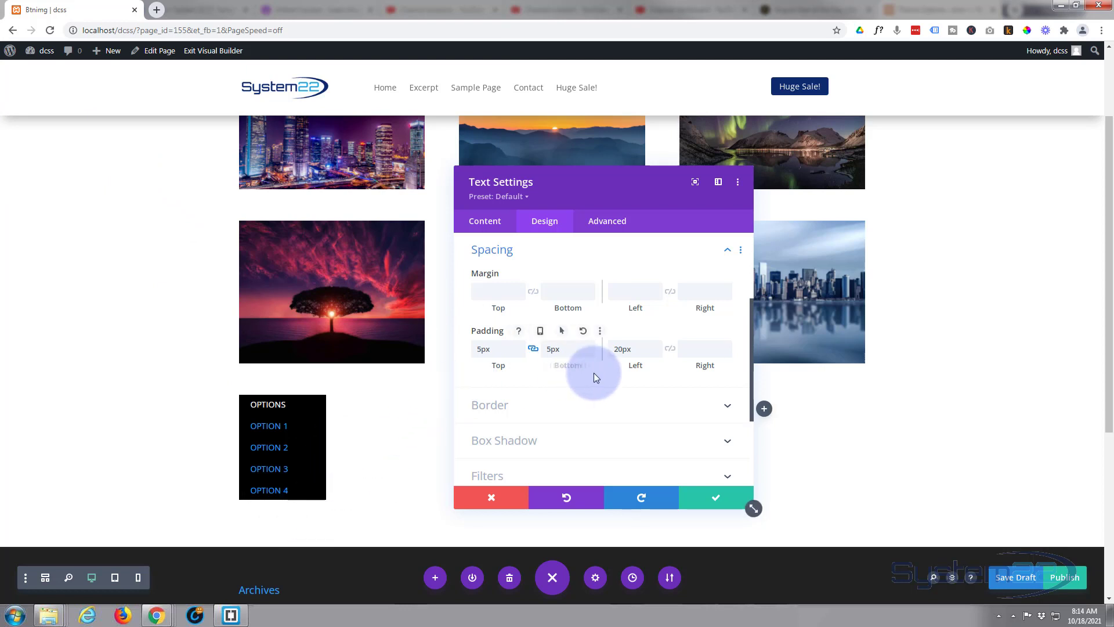
Apply the fourth Box Shadow preset, a 12px shadow beneath the menu box
scroll(594, 372, down, 1)
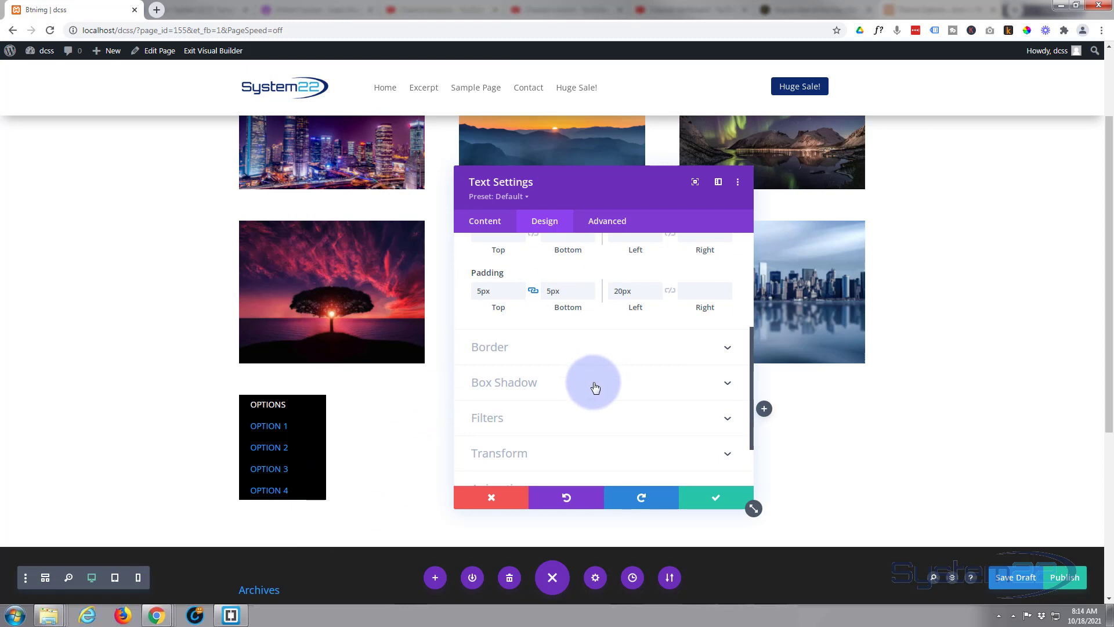
click(593, 382)
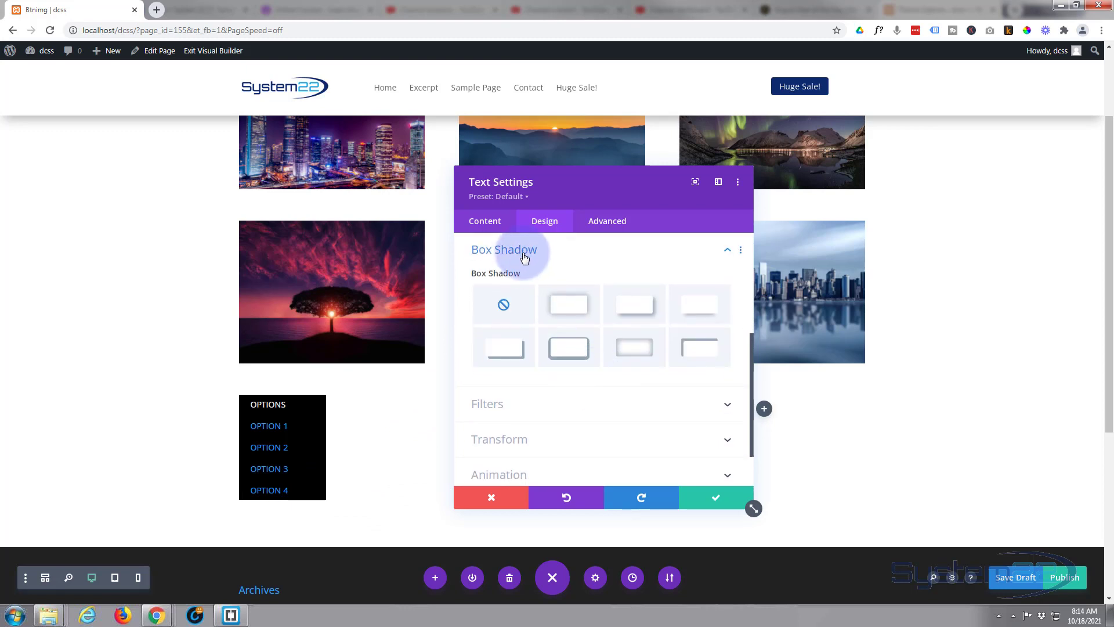
click(701, 307)
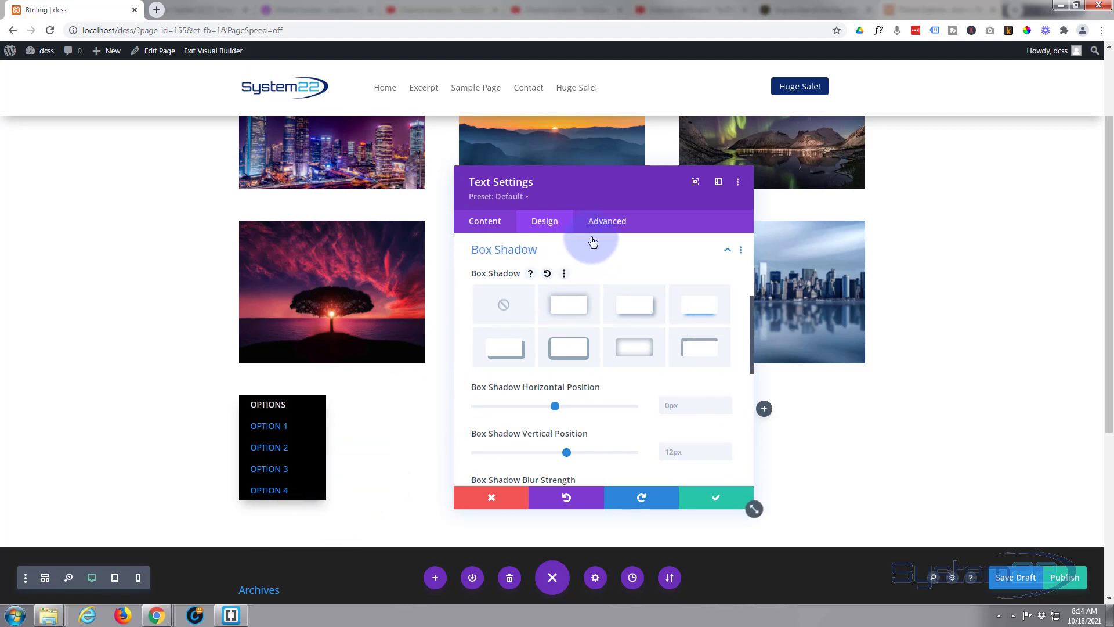
Make the module's position fixed and anchor it to the top-left Location
click(608, 225)
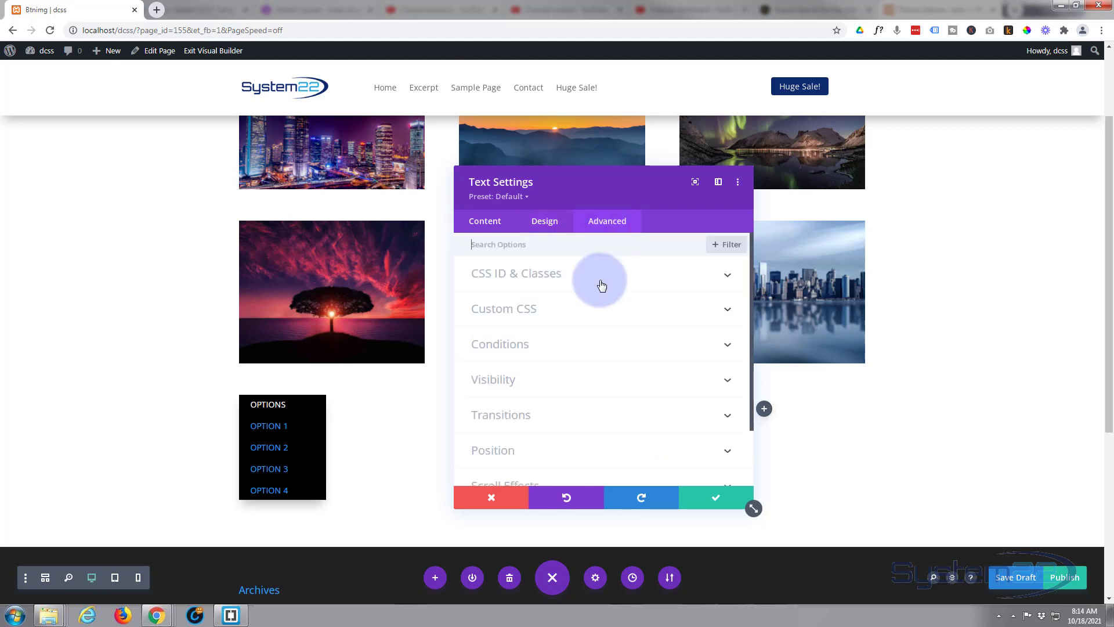
scroll(604, 286, down, 2)
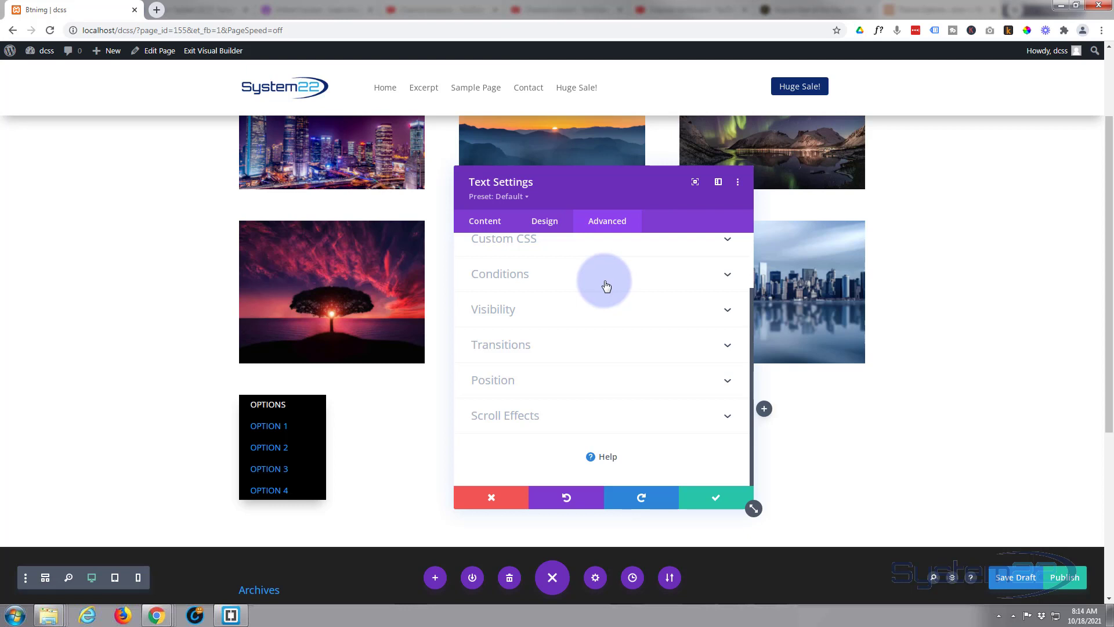
click(563, 388)
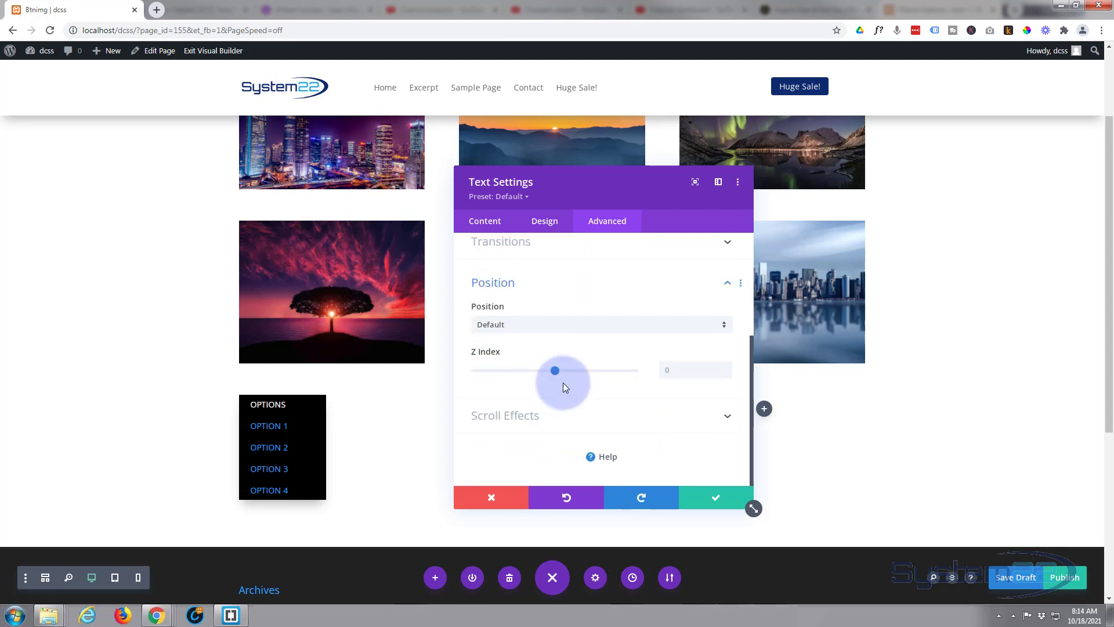
click(531, 330)
click(524, 395)
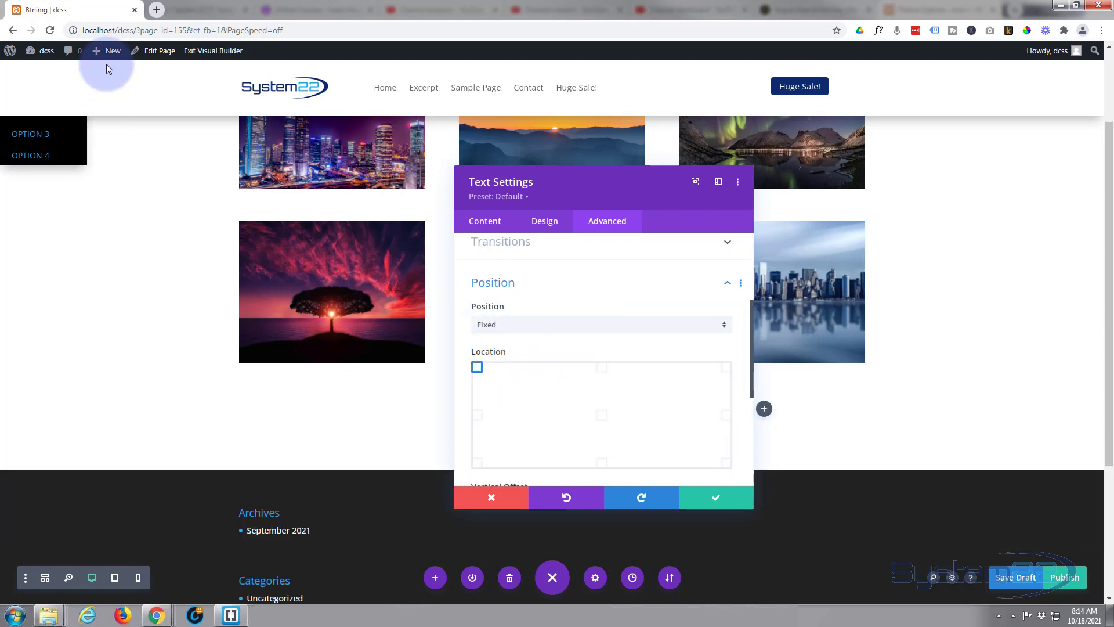
click(603, 370)
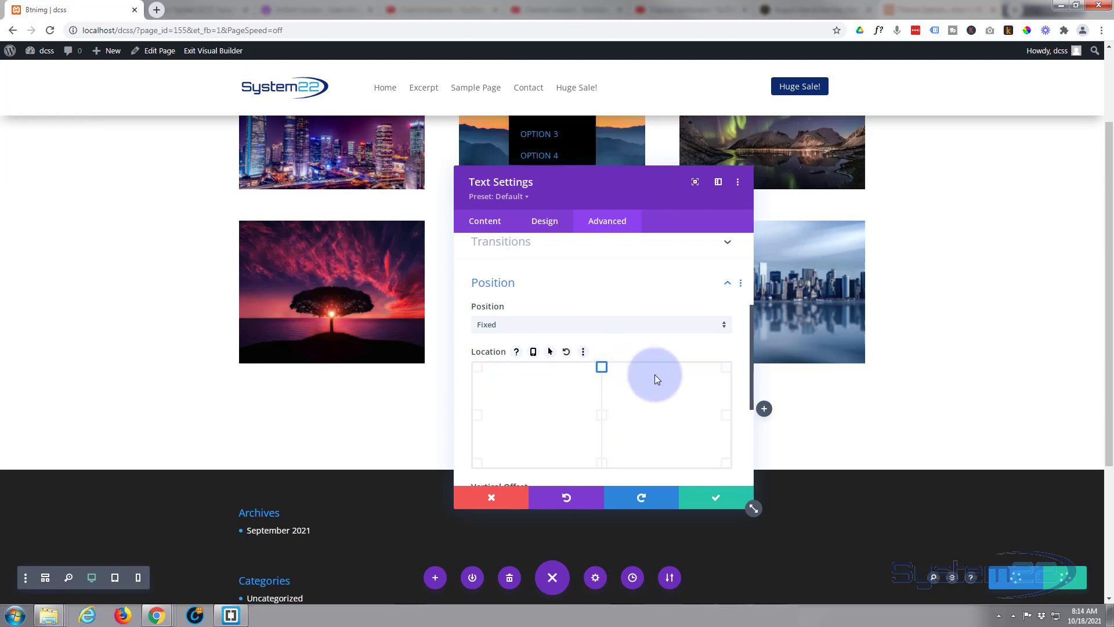
click(726, 368)
click(727, 418)
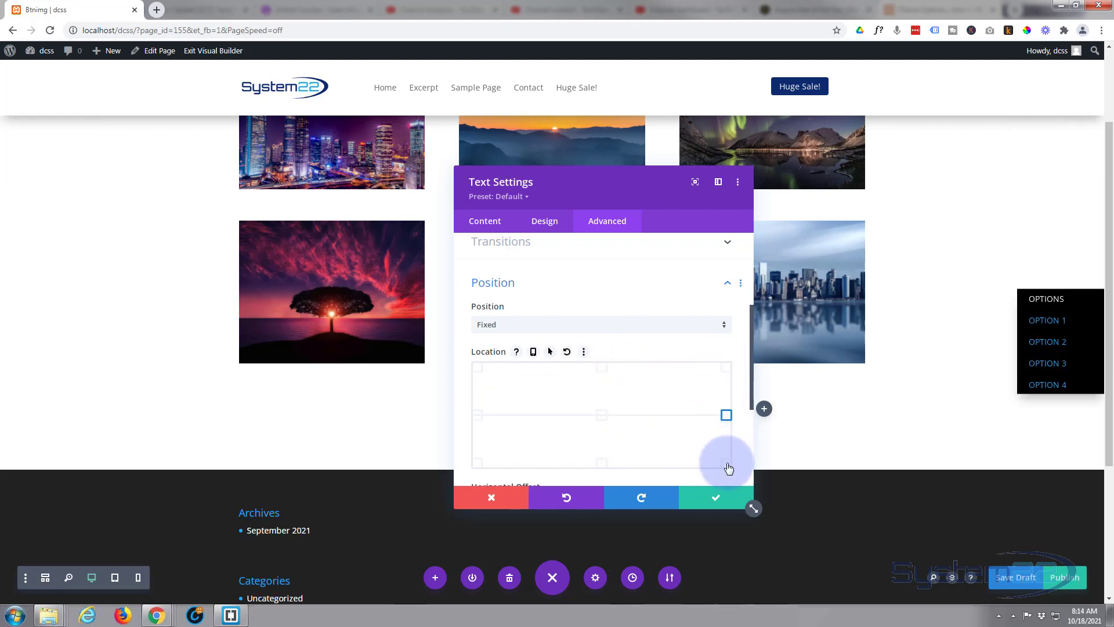
click(726, 464)
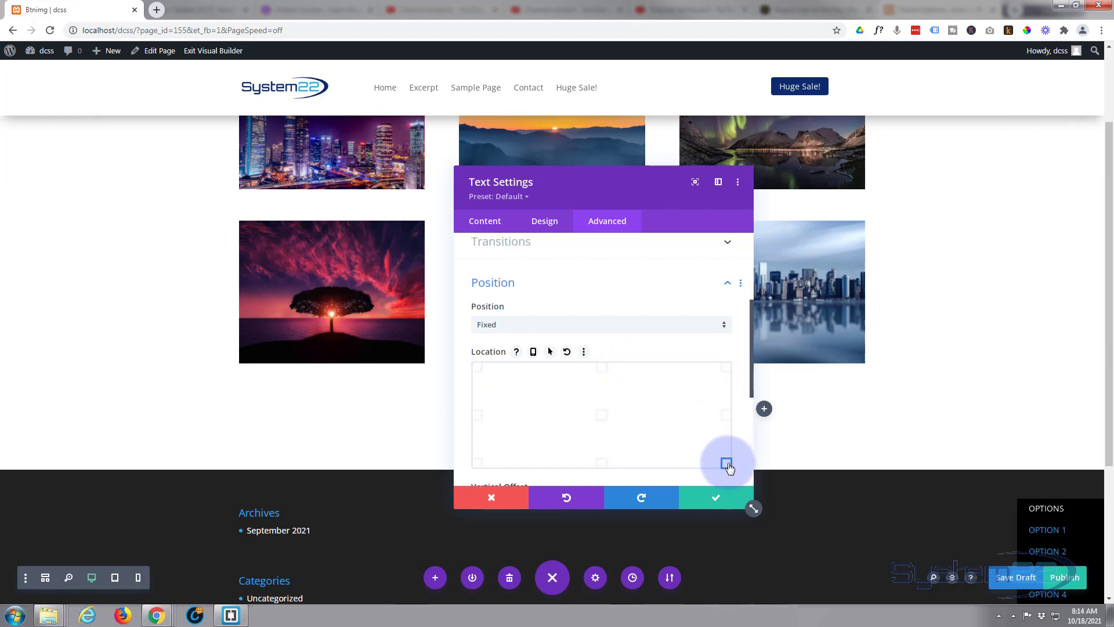
click(602, 463)
click(477, 463)
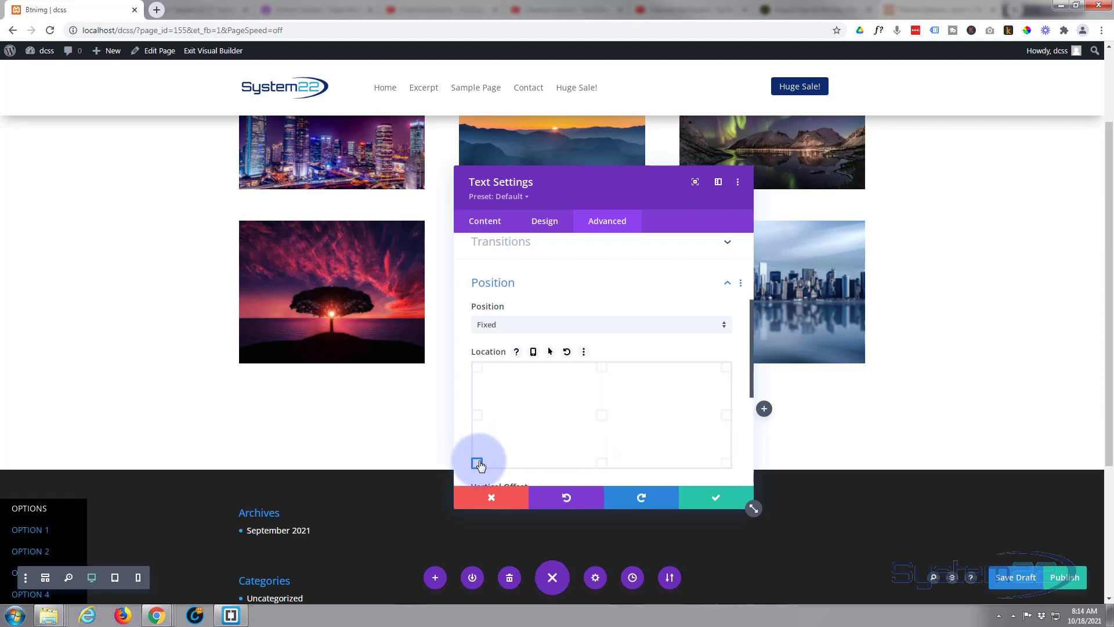
click(477, 367)
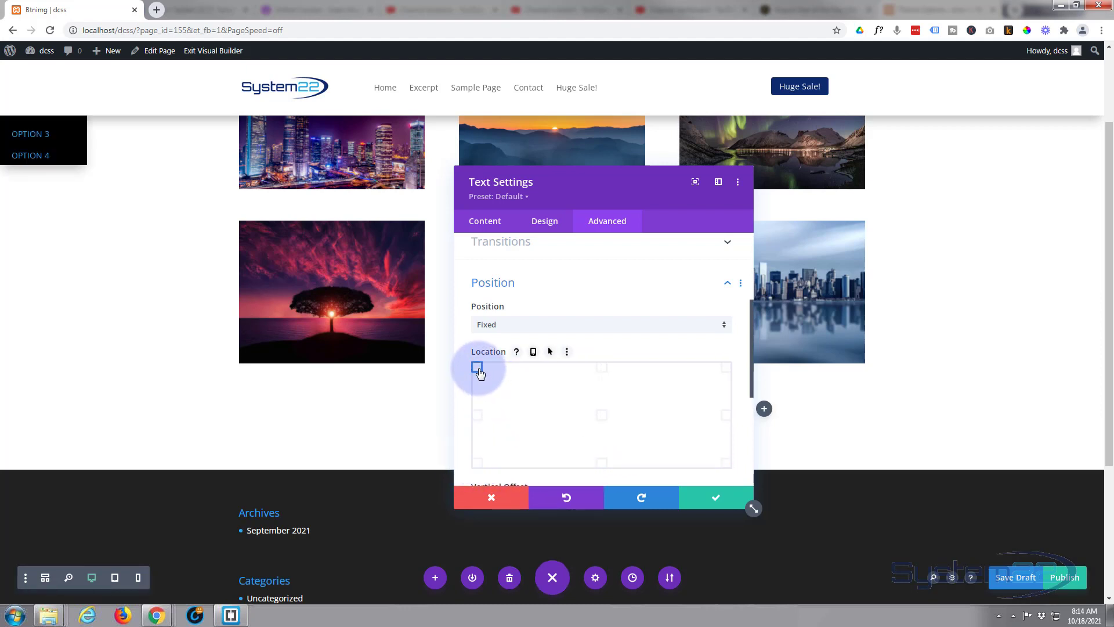
Set the vertical offset to 125px and the horizontal offset to 5px
scroll(519, 398, down, 3)
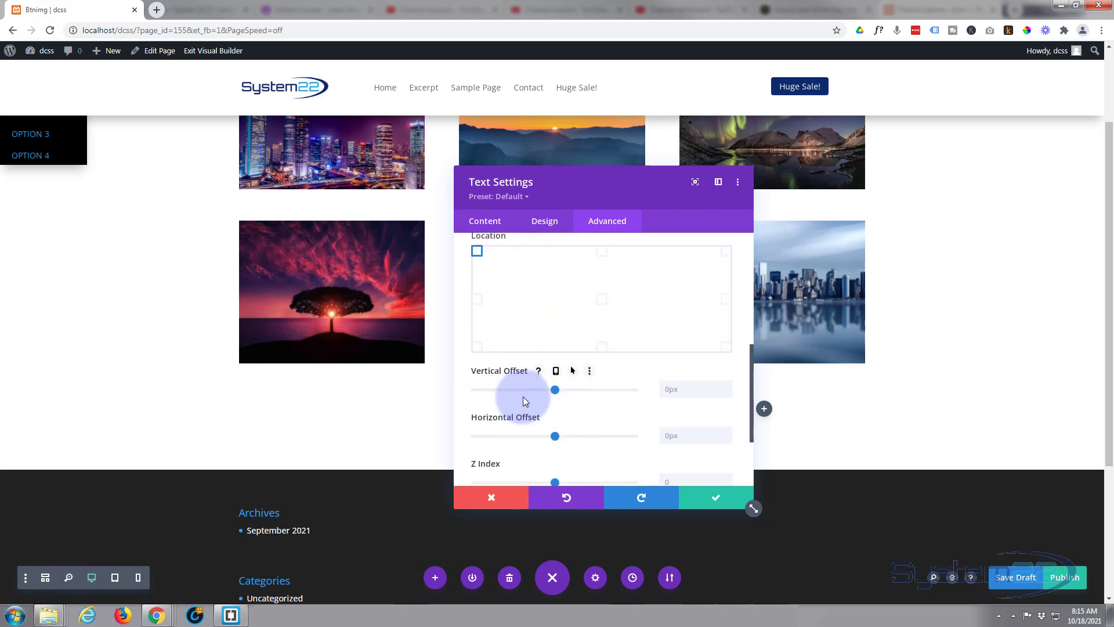
drag(555, 391, 565, 388)
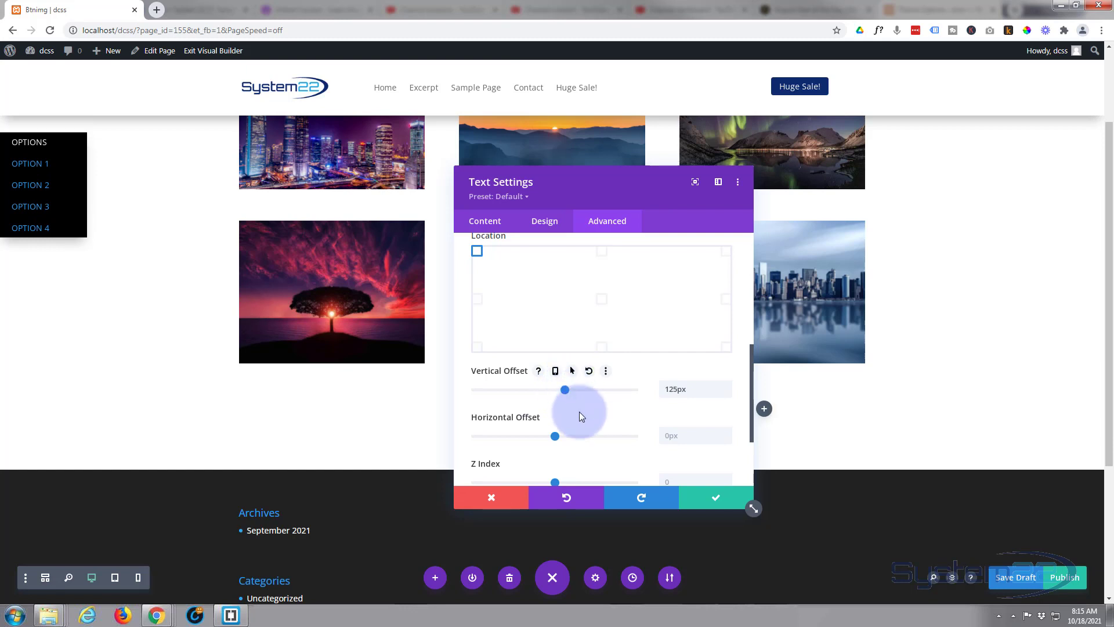
click(727, 432)
click(726, 432)
click(726, 432)
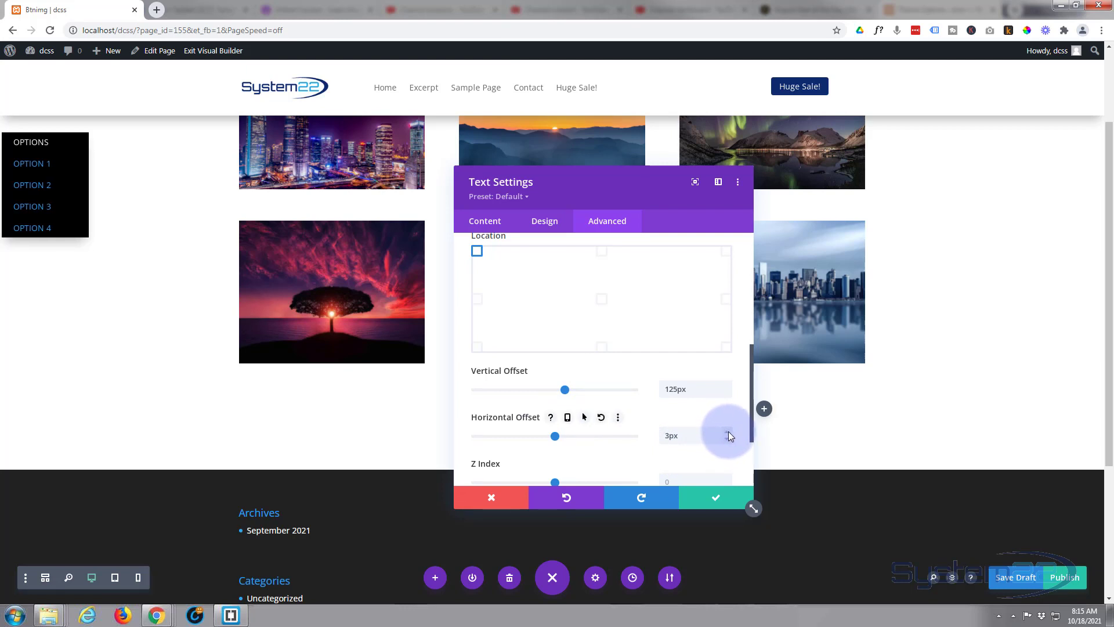
click(729, 433)
click(728, 433)
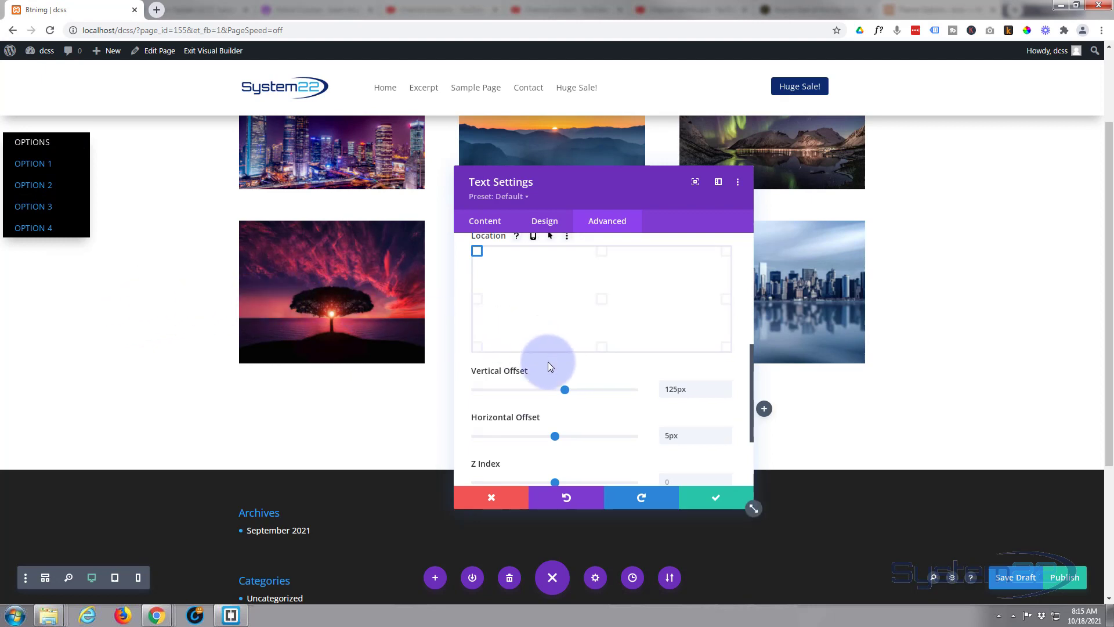
Set both Horizontal and Vertical Overflow of the OPTIONS text module to Hidden
scroll(590, 304, up, 4)
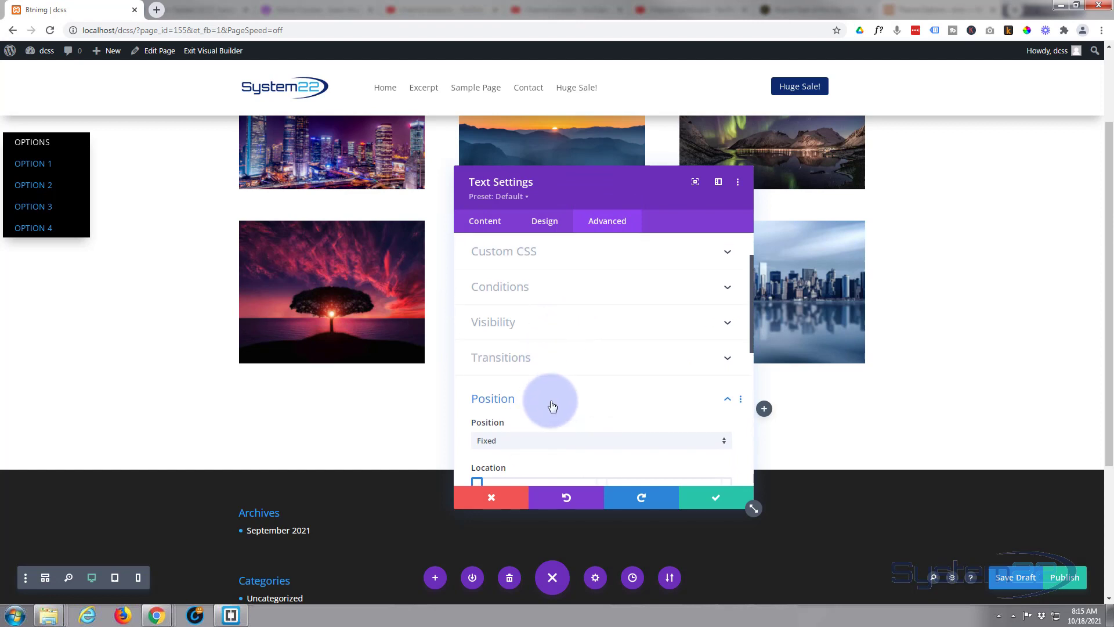
click(552, 403)
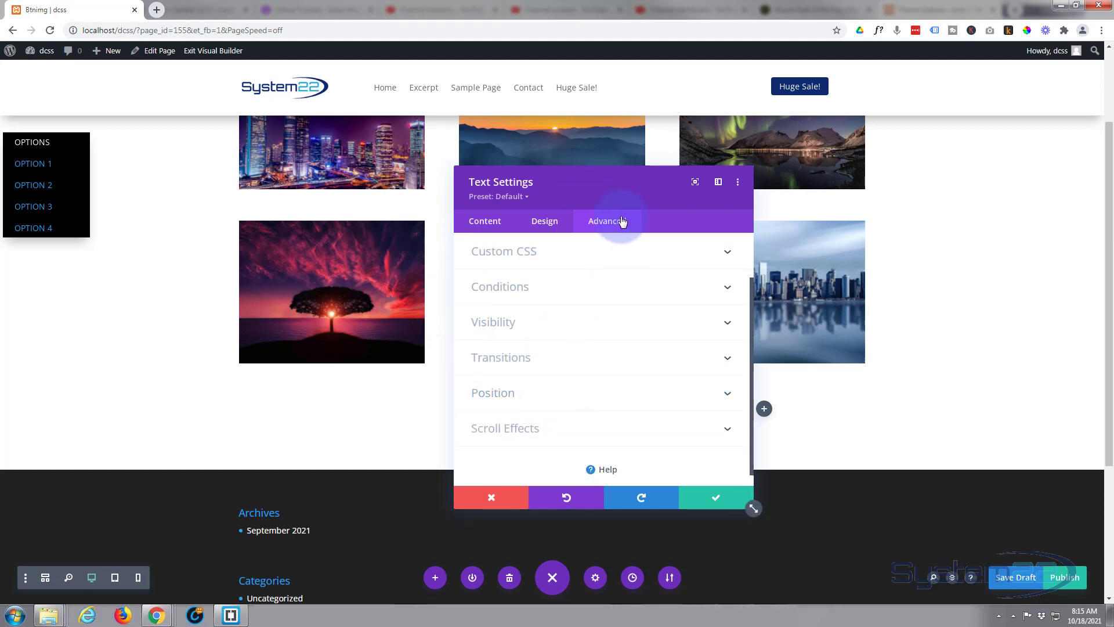
click(492, 322)
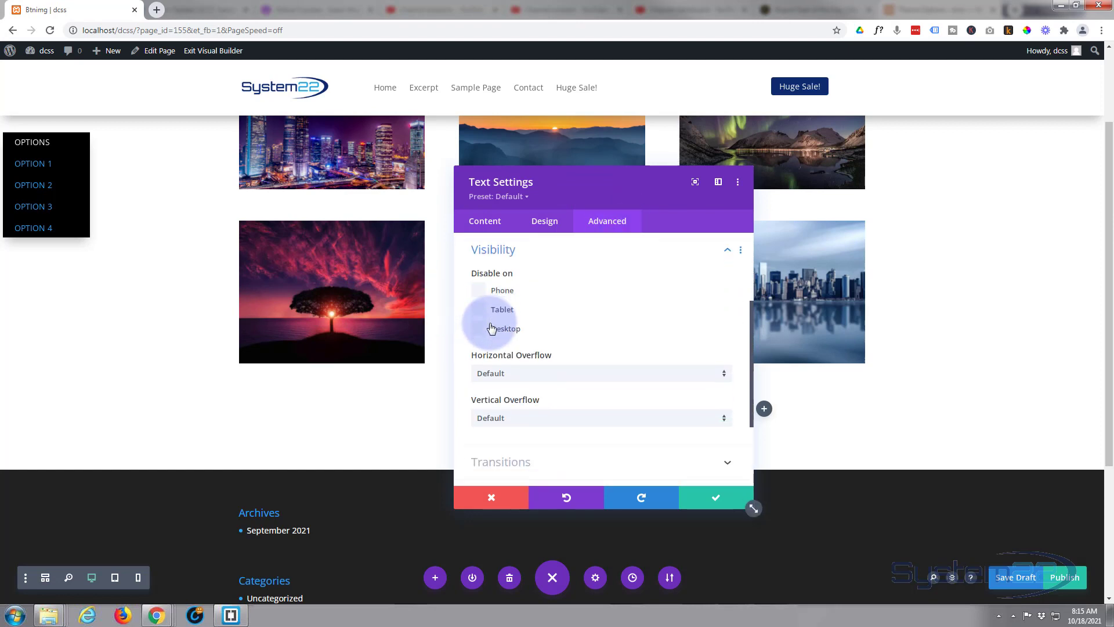
scroll(525, 295, down, 2)
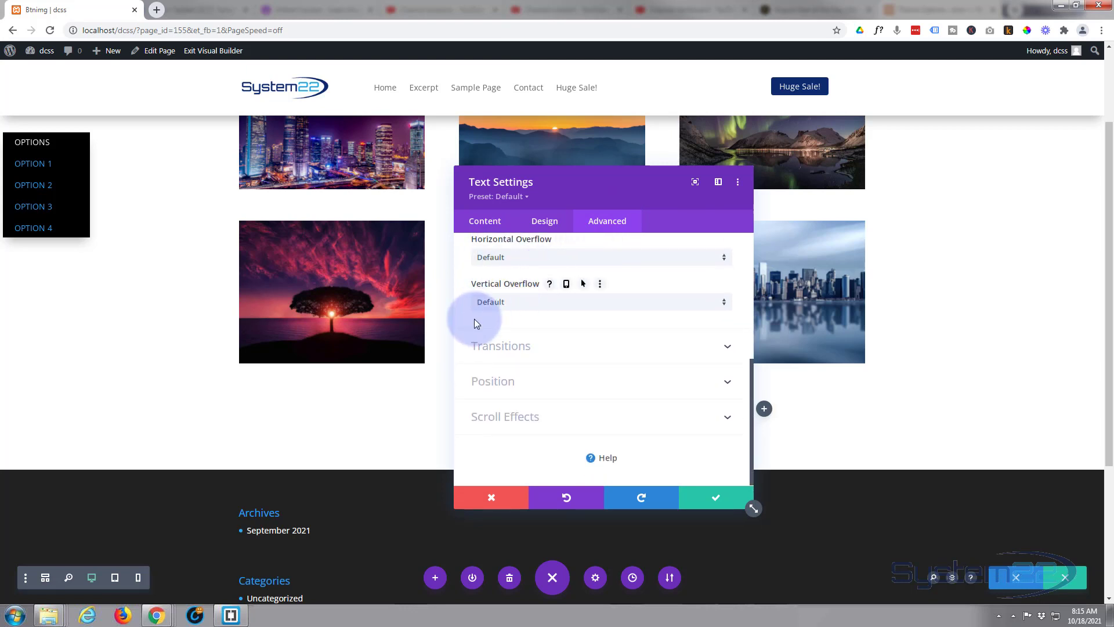
click(543, 264)
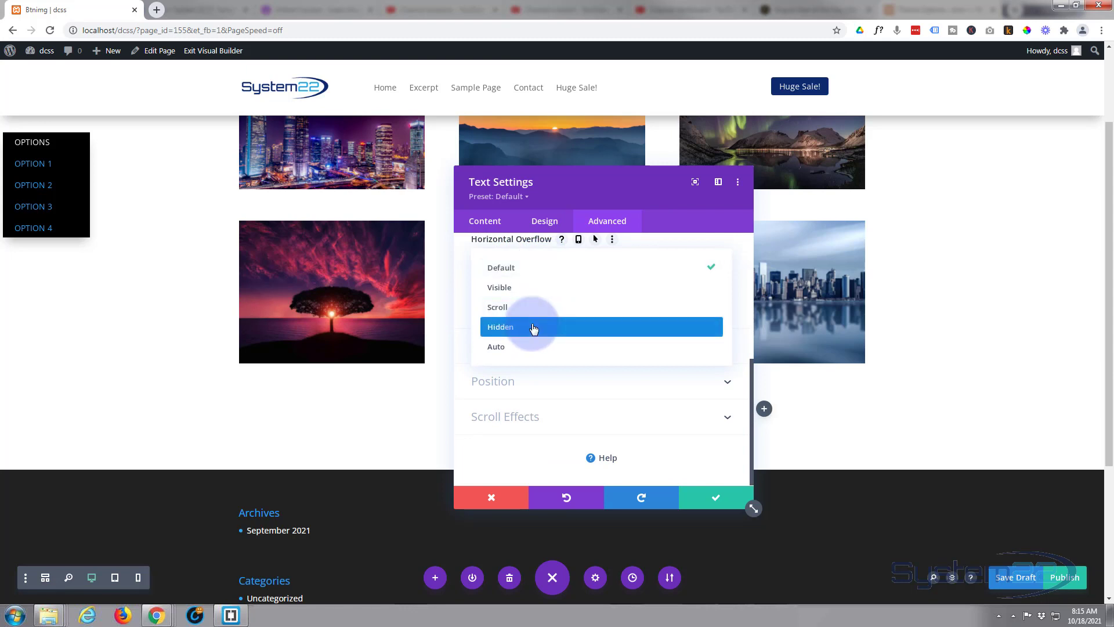
click(532, 325)
click(539, 303)
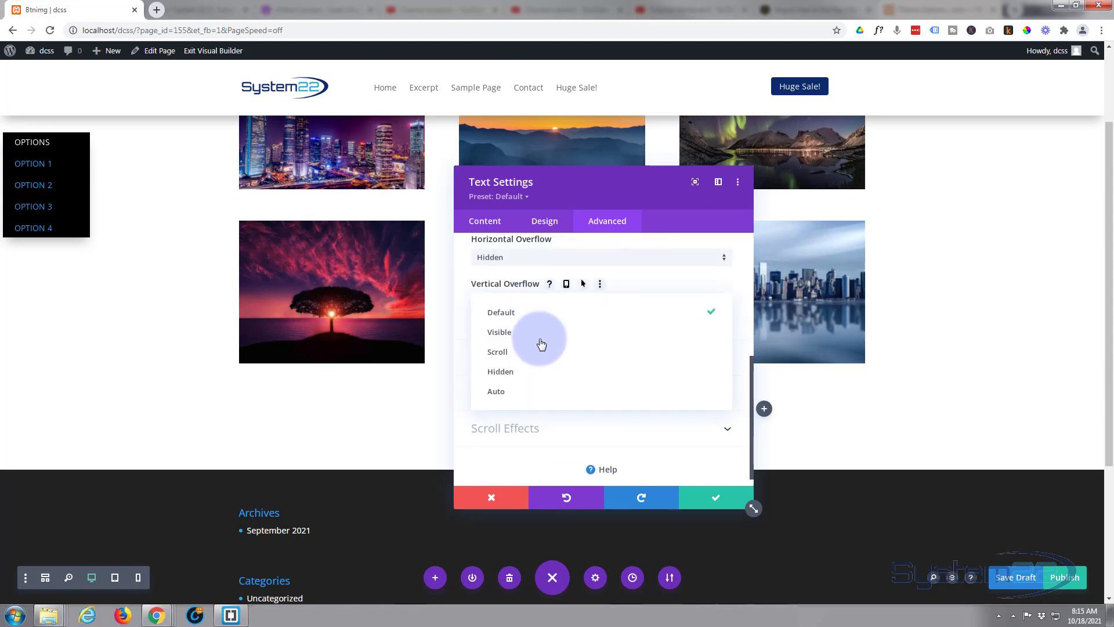
click(542, 372)
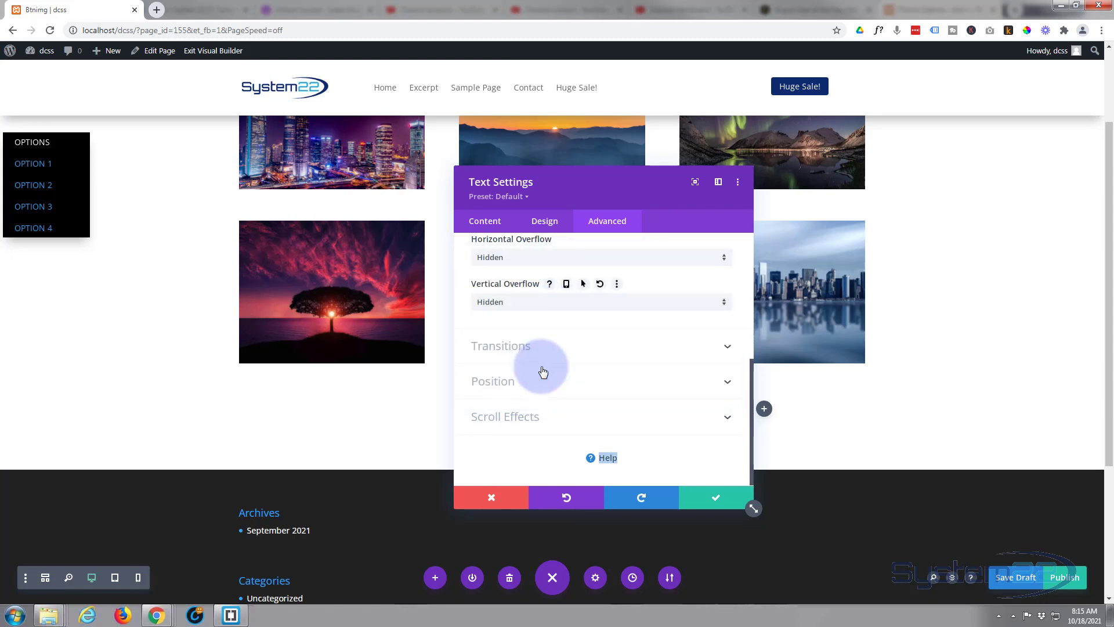
scroll(549, 339, up, 1)
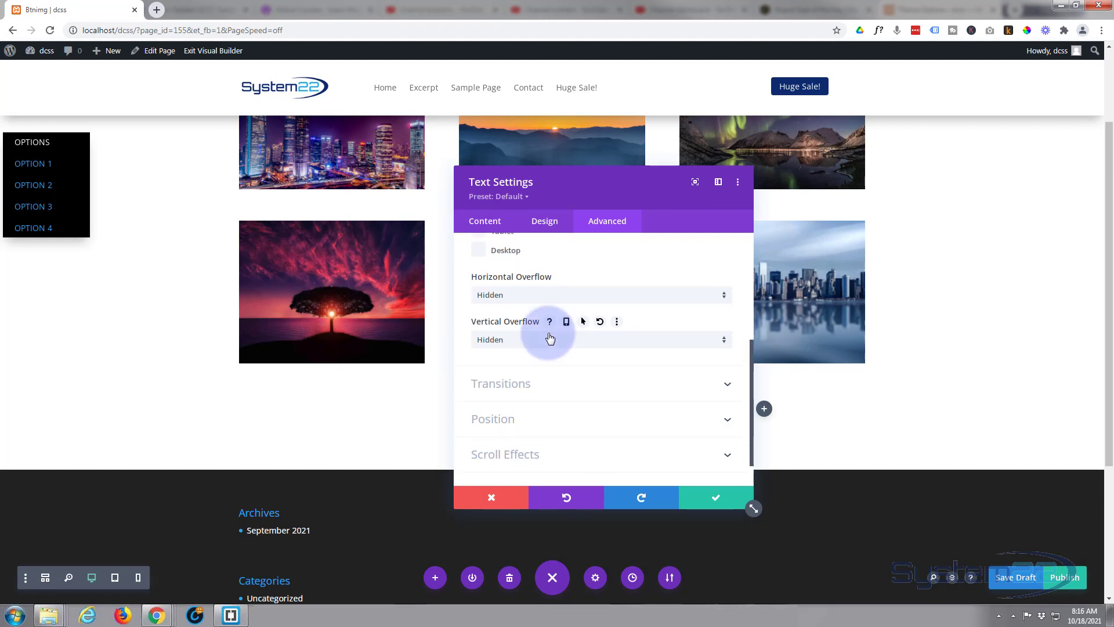
scroll(549, 338, up, 4)
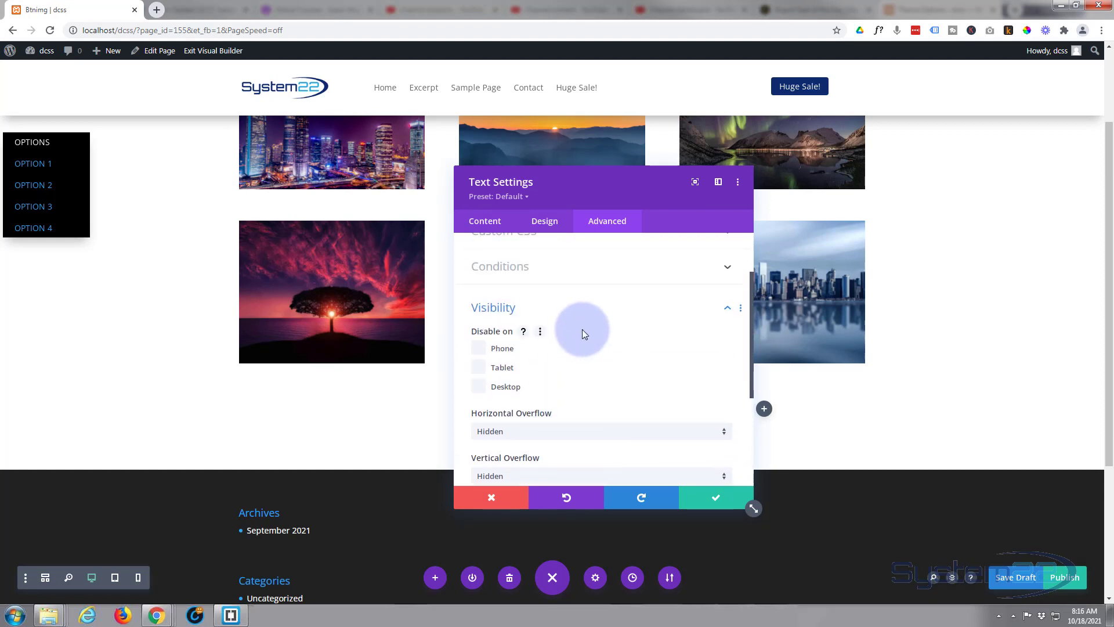
scroll(583, 329, up, 3)
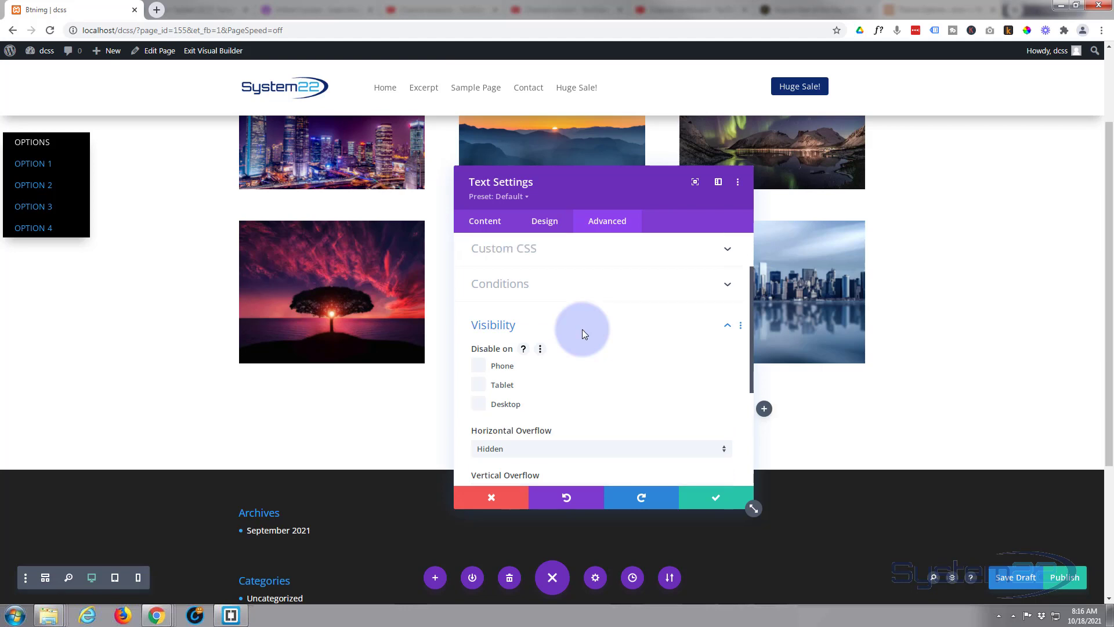
Set the OPTIONS module's Sizing height to 33px, entering 30px then nudging it up
click(549, 234)
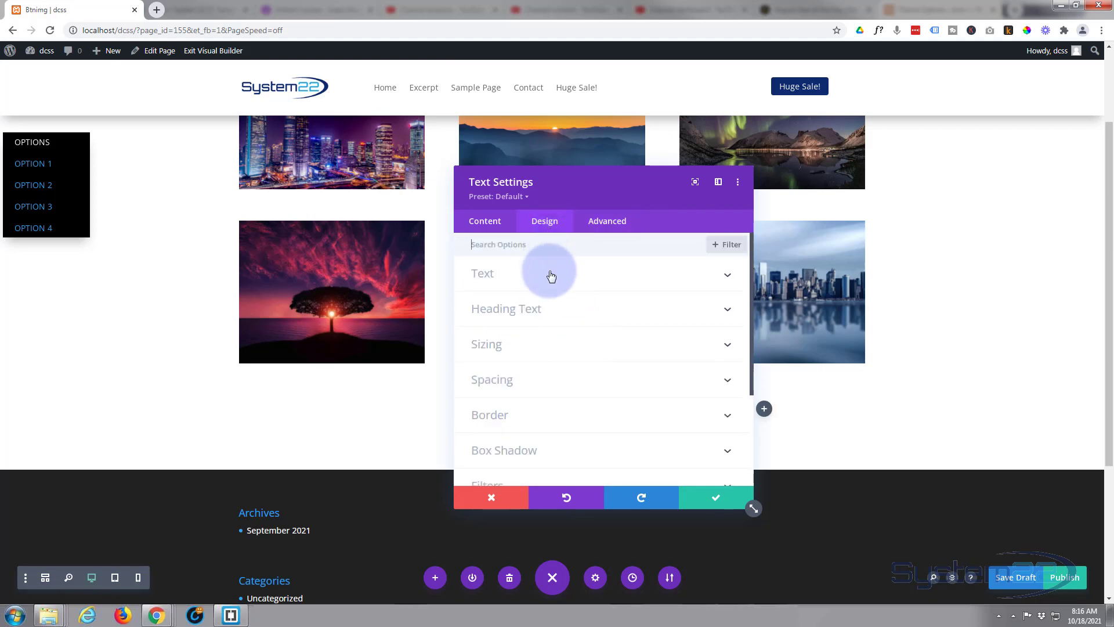
click(568, 344)
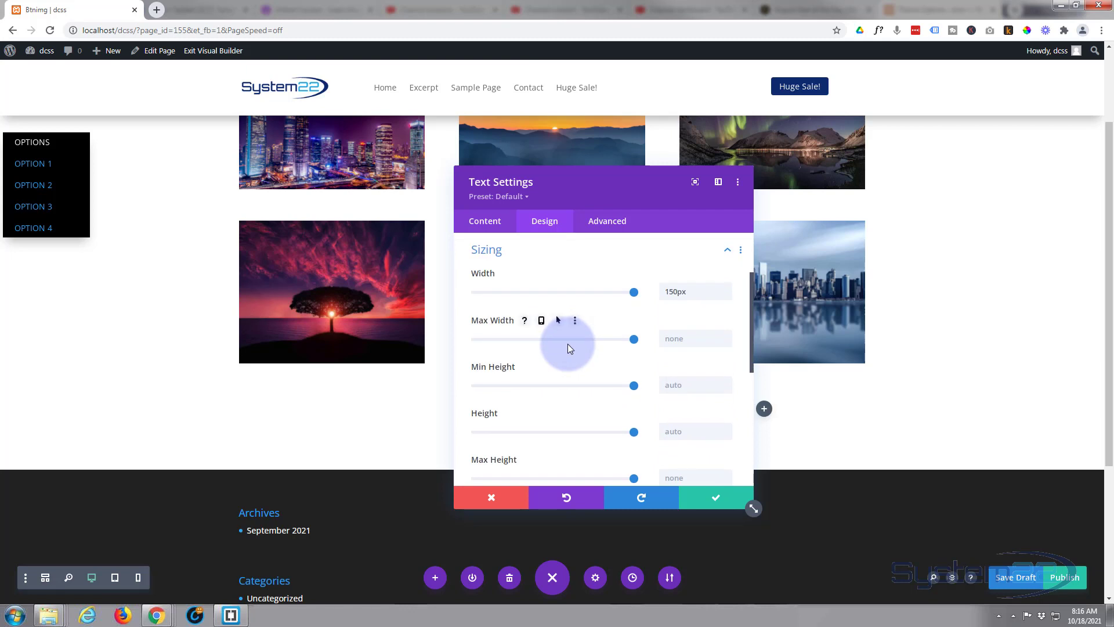
scroll(577, 350, down, 1)
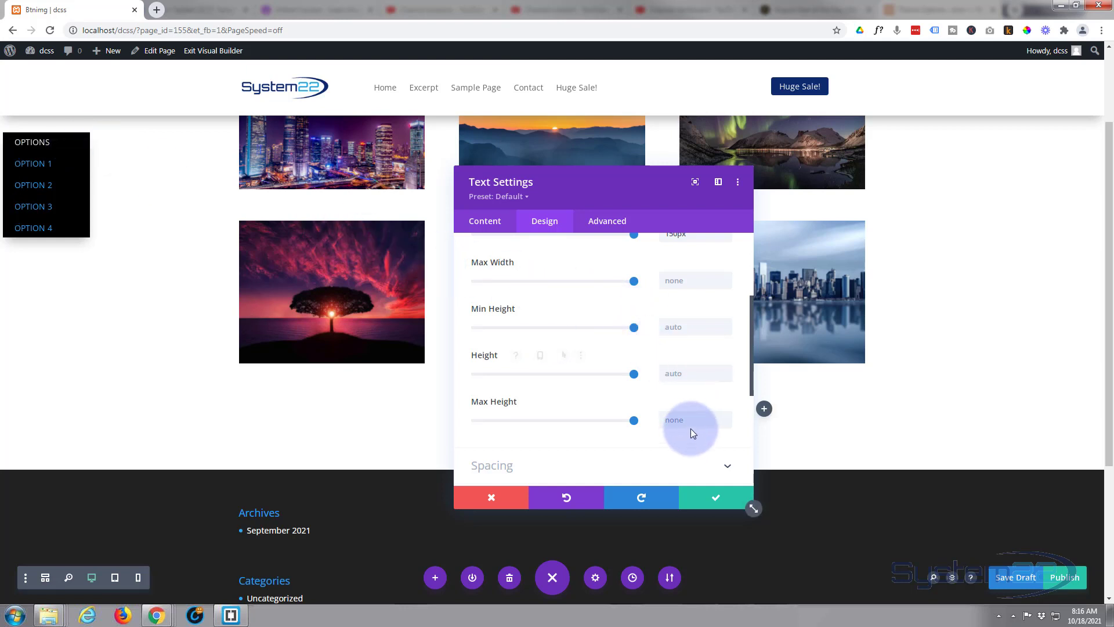
click(666, 373)
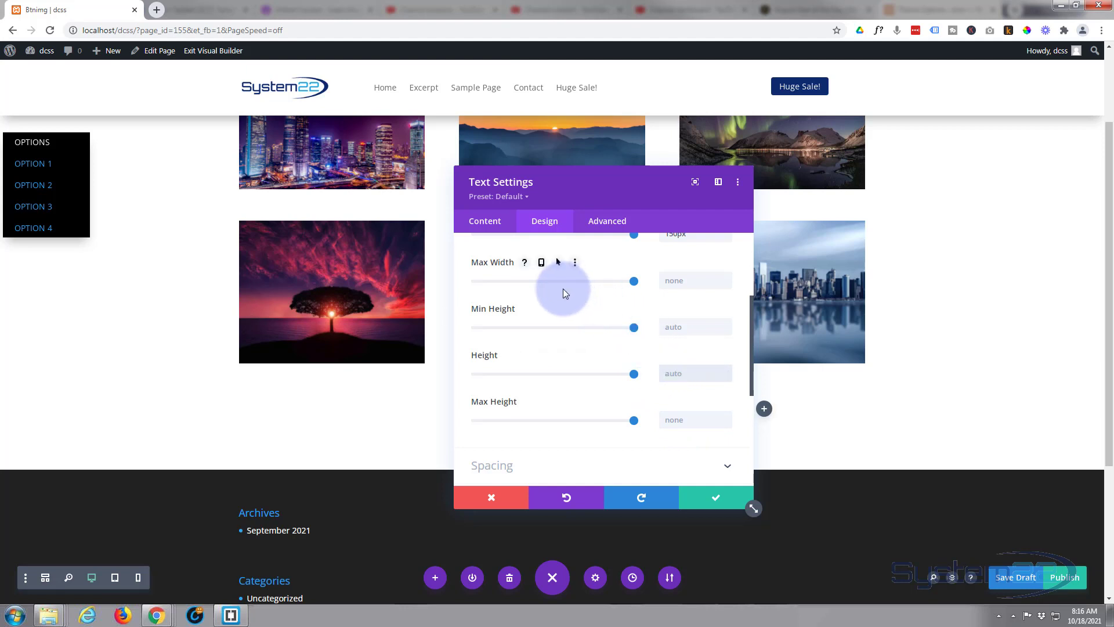
text(30px)
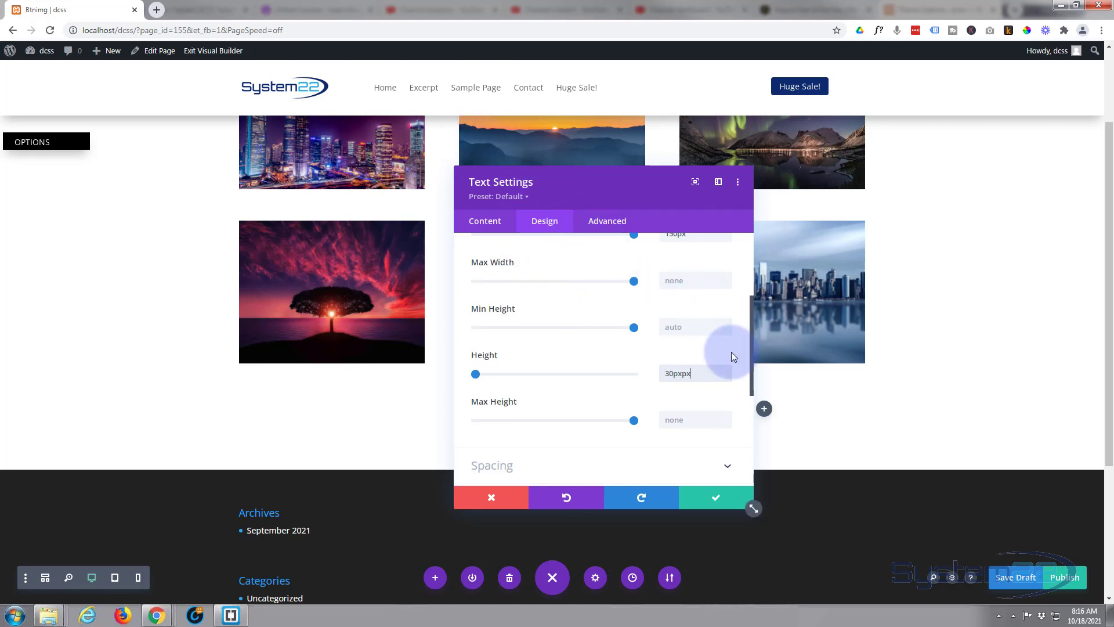
click(709, 374)
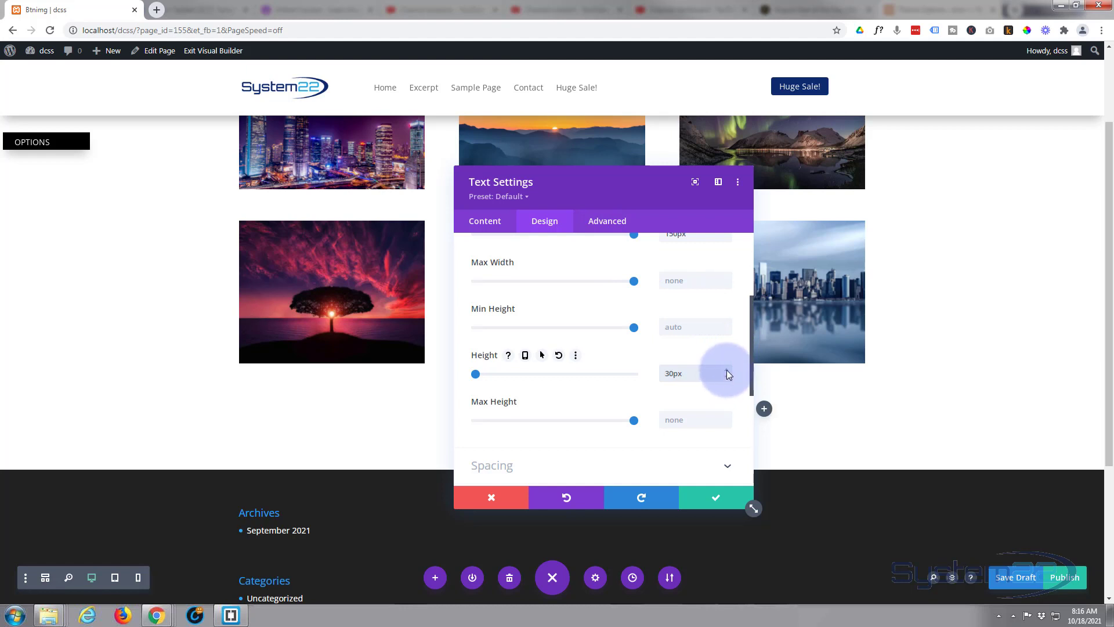
click(726, 370)
click(727, 370)
click(726, 370)
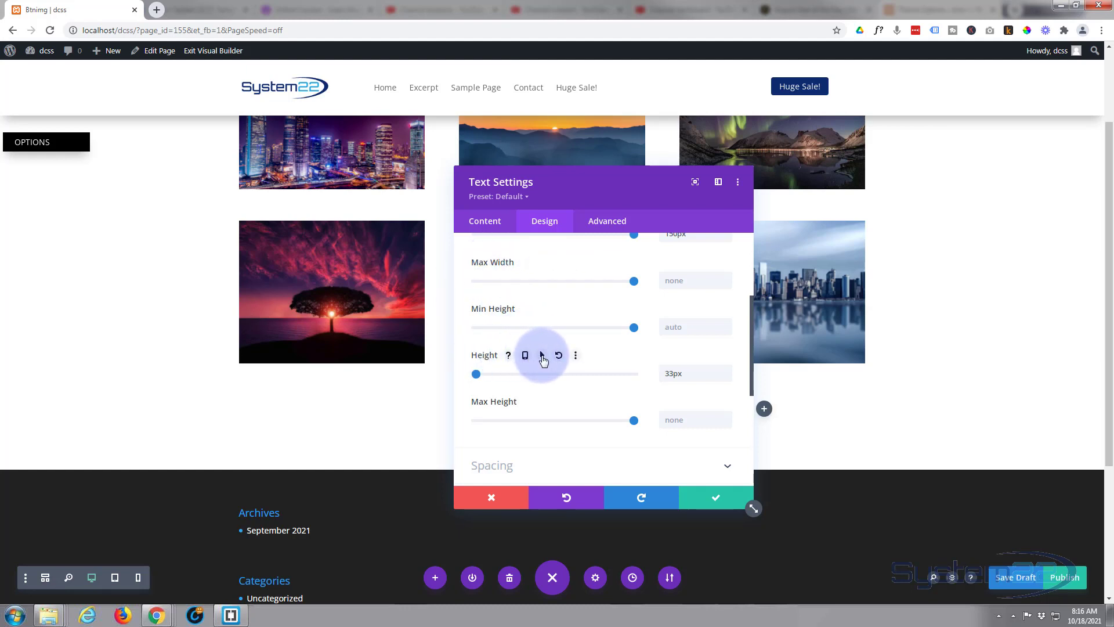
Give the module a 190px hover height while keeping 33px as the desktop height
click(541, 356)
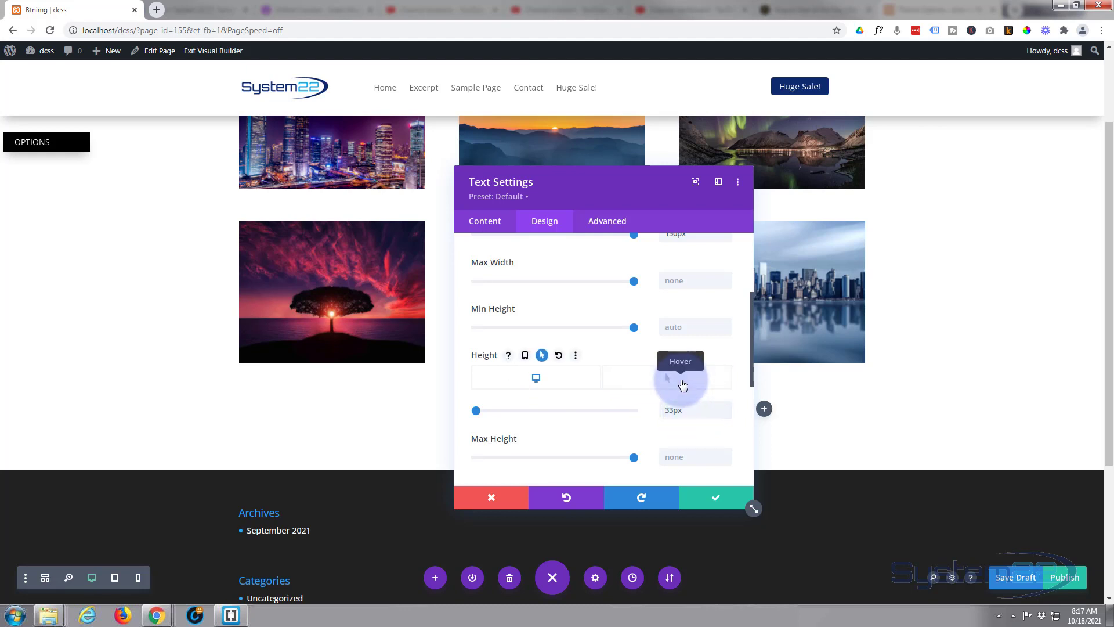
click(683, 385)
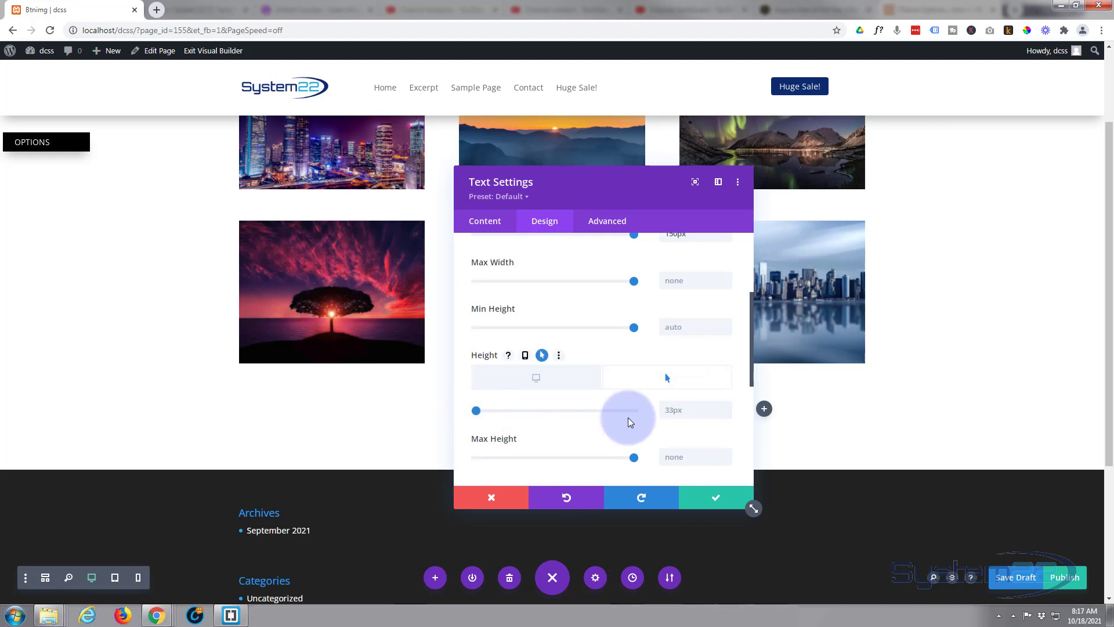
drag(472, 410, 504, 414)
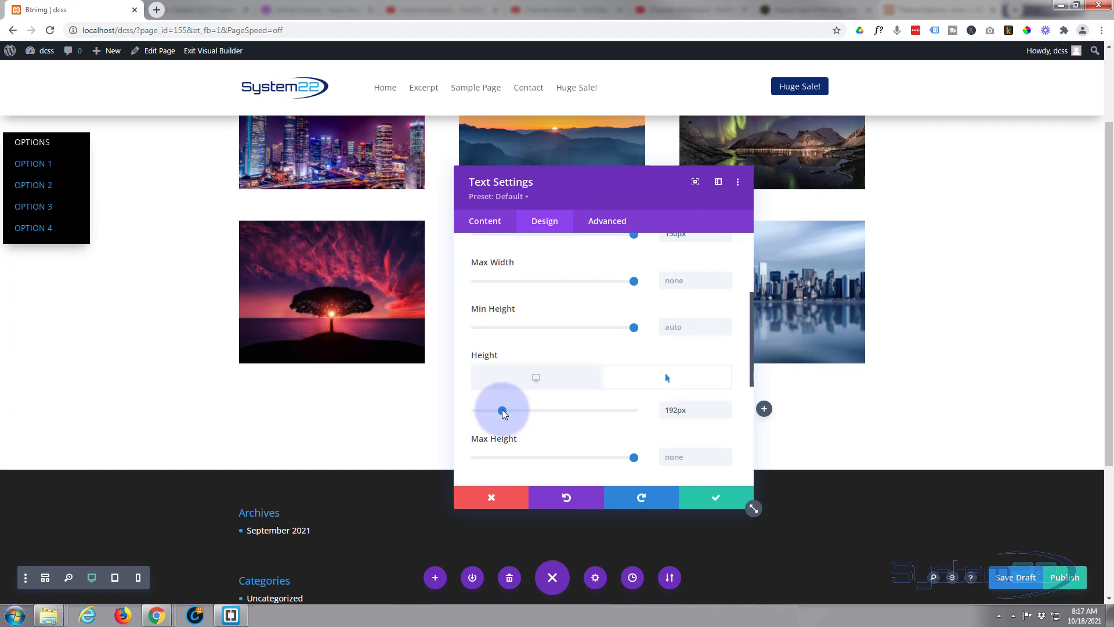
click(727, 416)
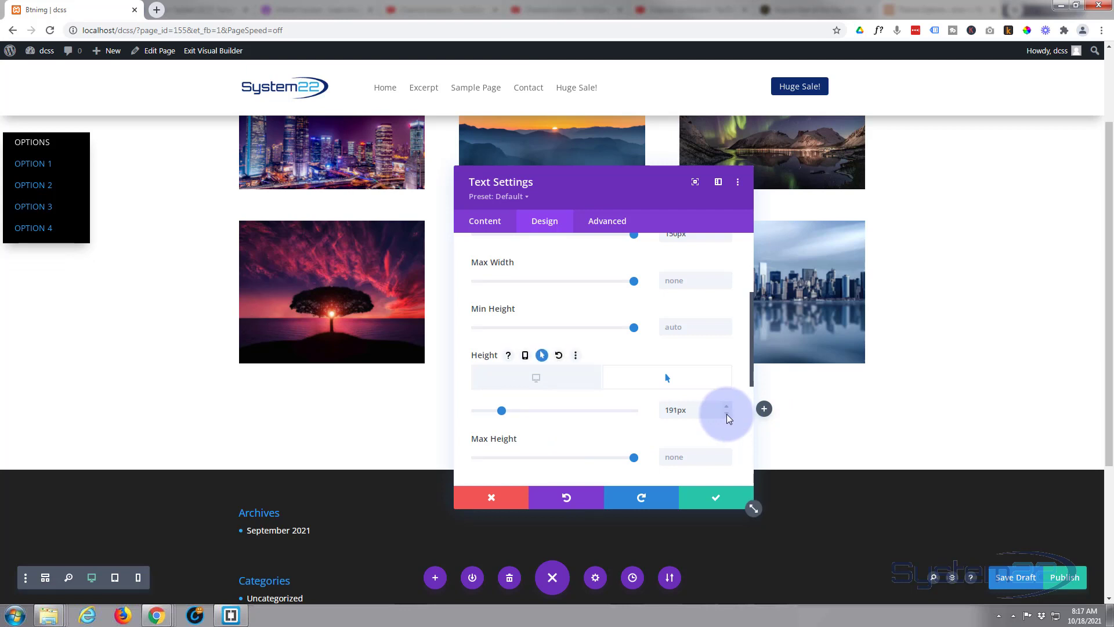
click(727, 415)
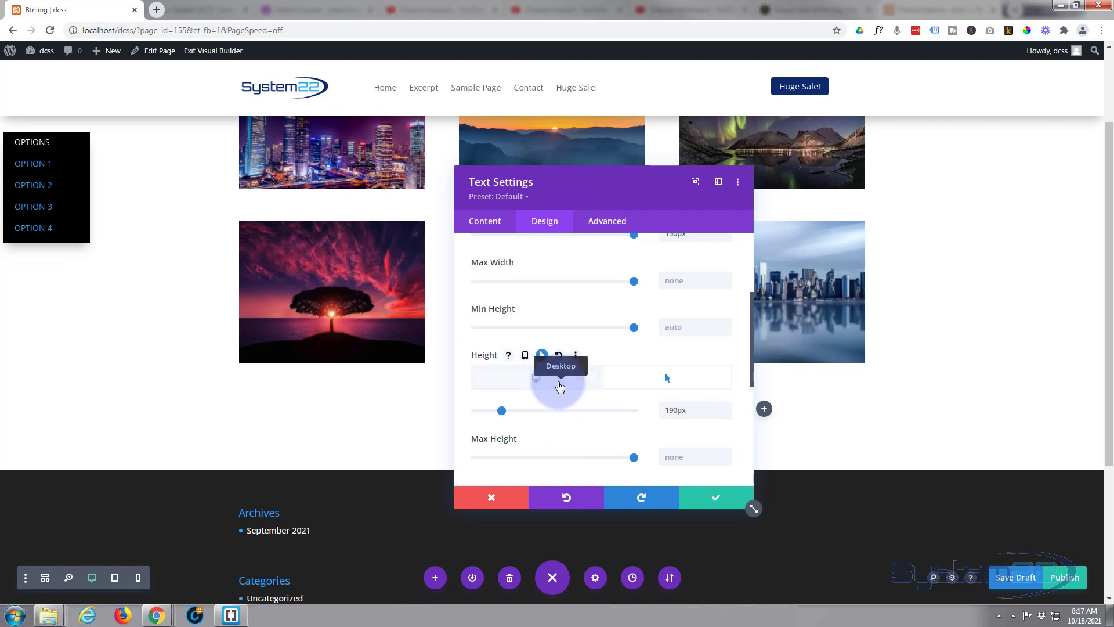
click(561, 386)
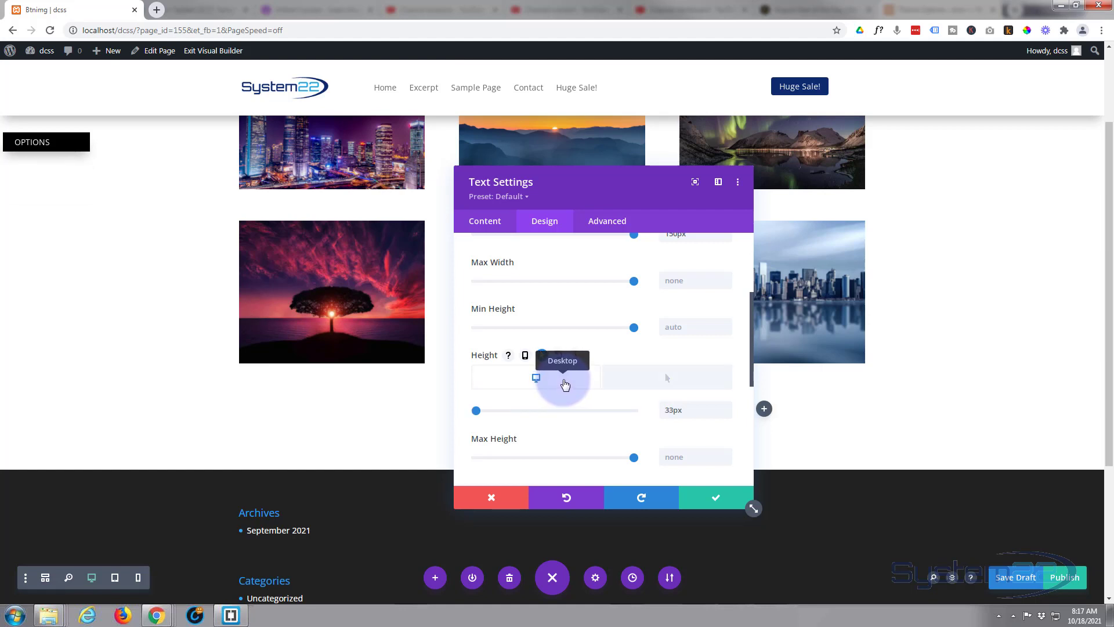
click(652, 388)
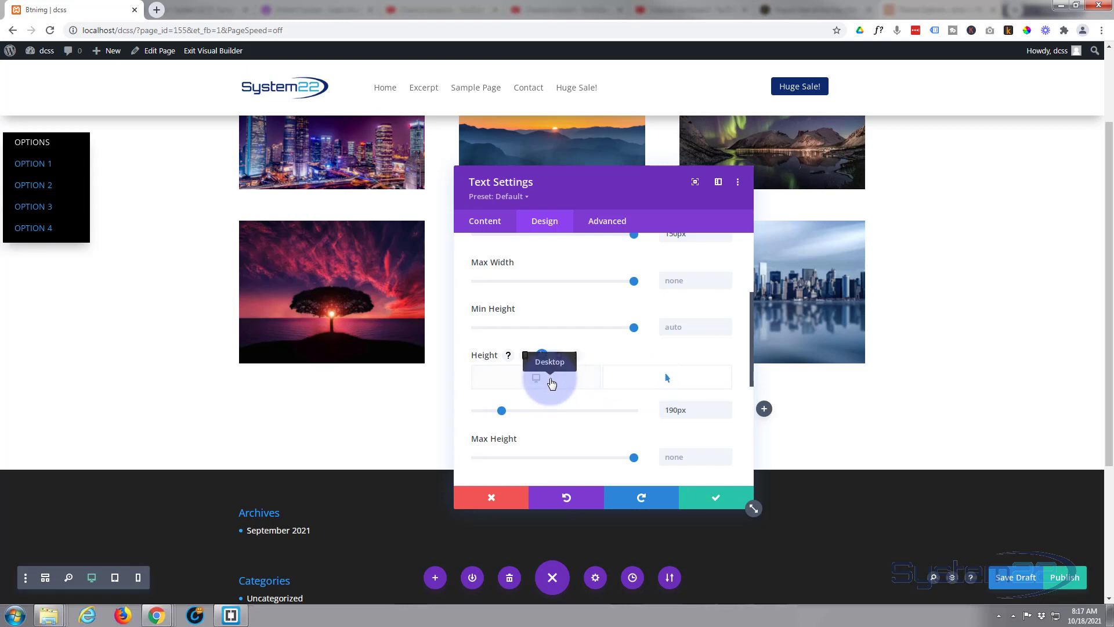
click(551, 384)
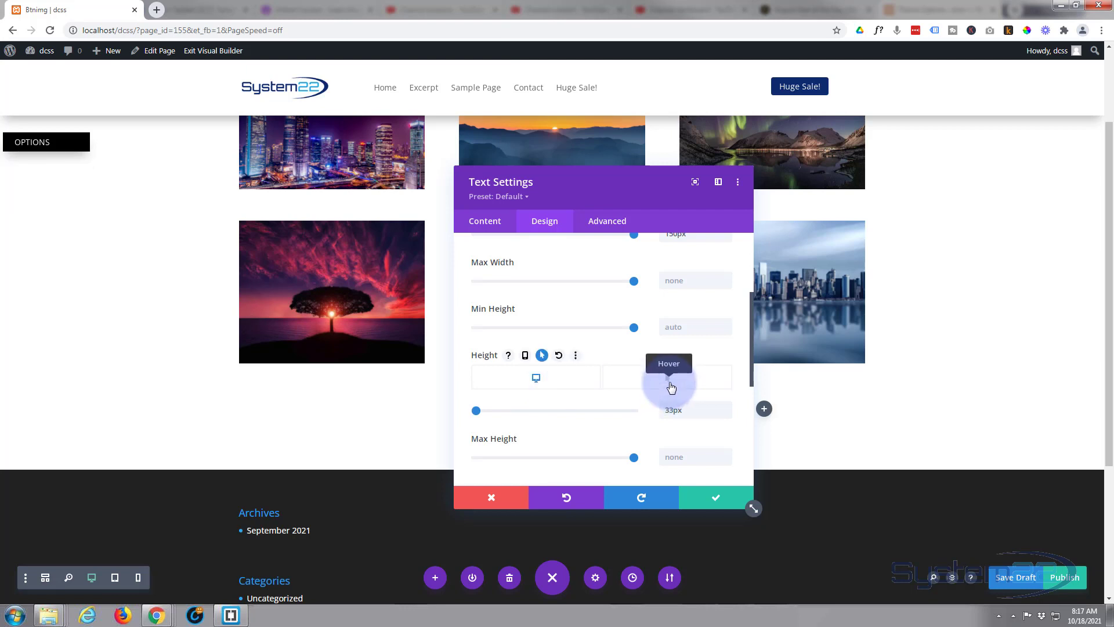
click(670, 387)
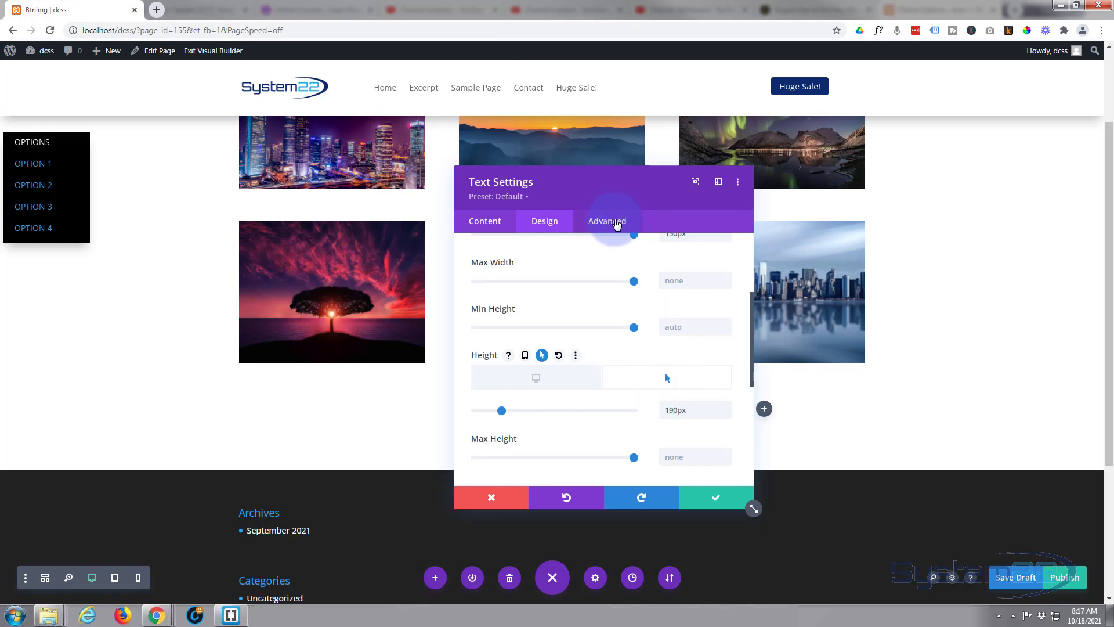
Set the module's Transition Duration to 750ms with an Ease-In-Out speed curve
click(619, 223)
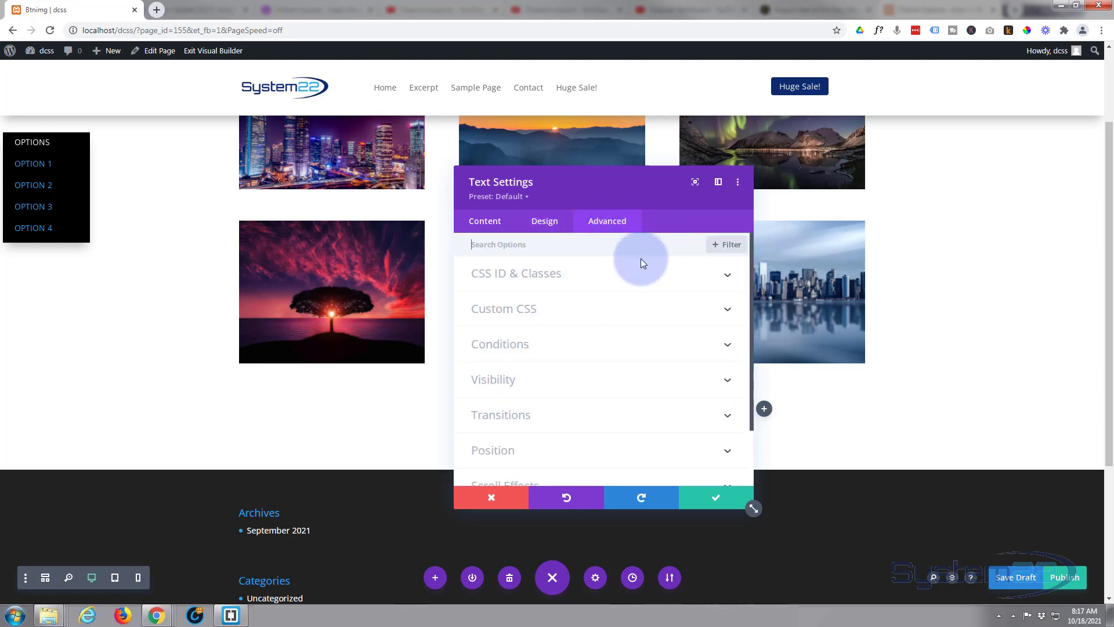
click(579, 425)
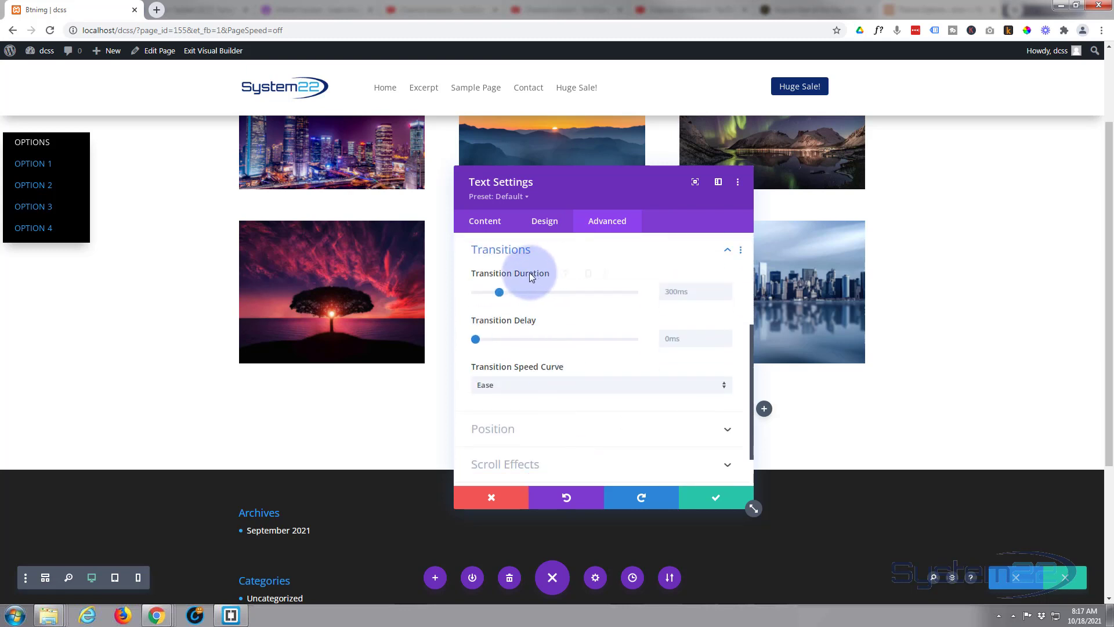
click(664, 292)
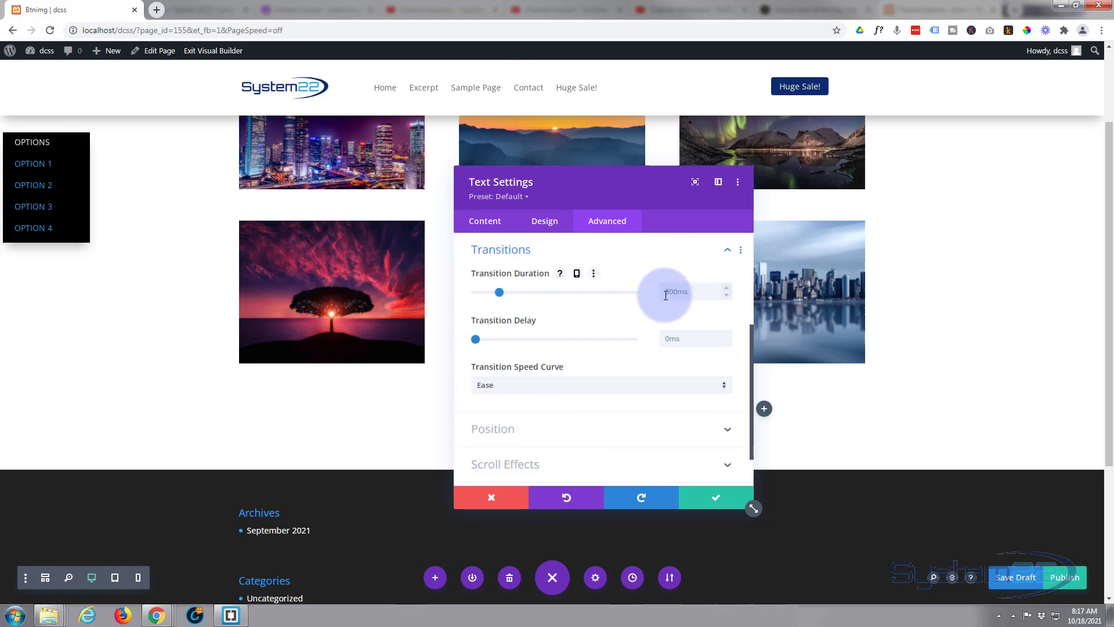
click(694, 227)
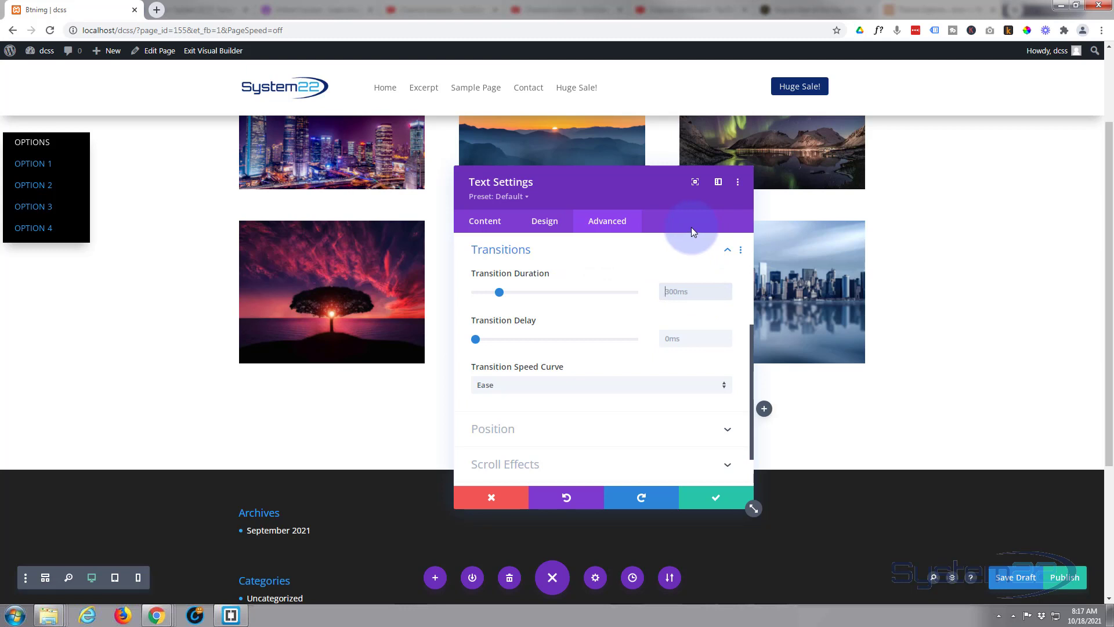
text(750ms)
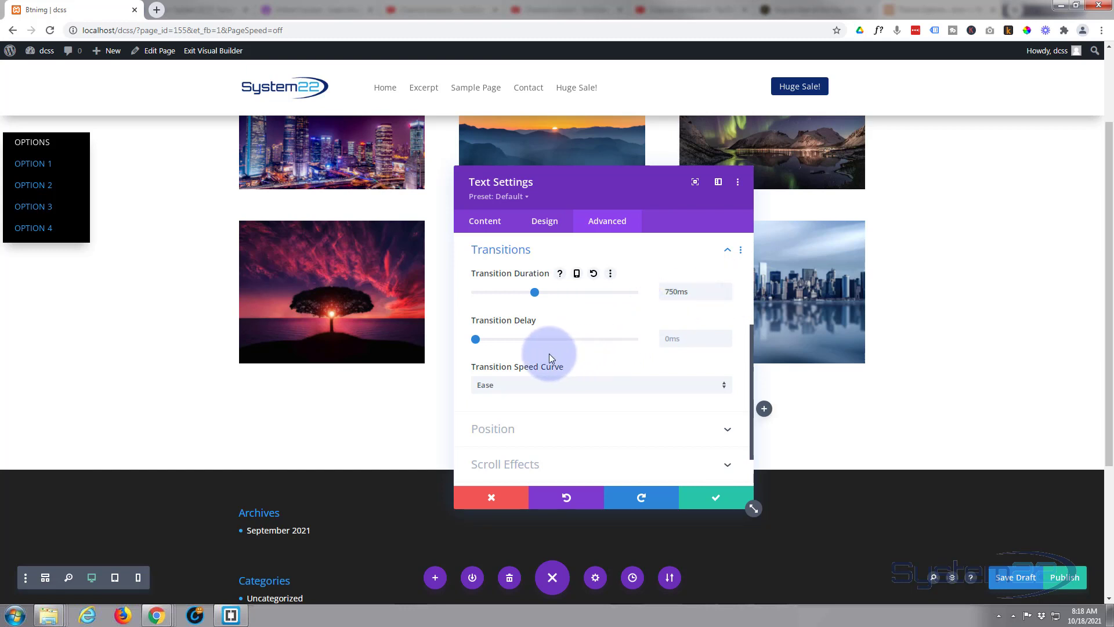
click(571, 386)
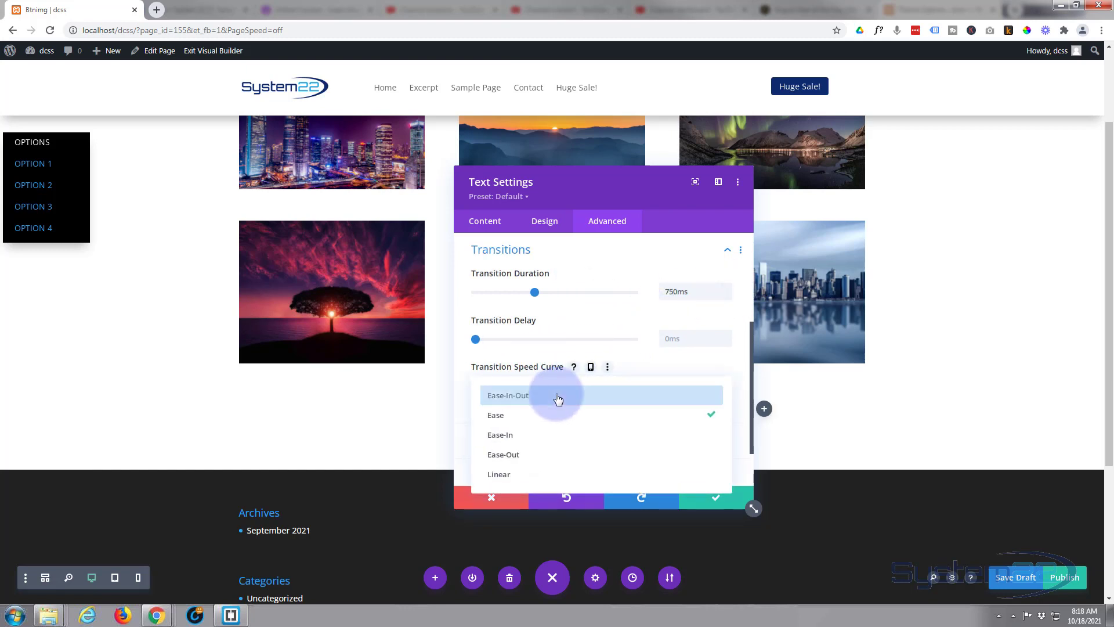
click(558, 397)
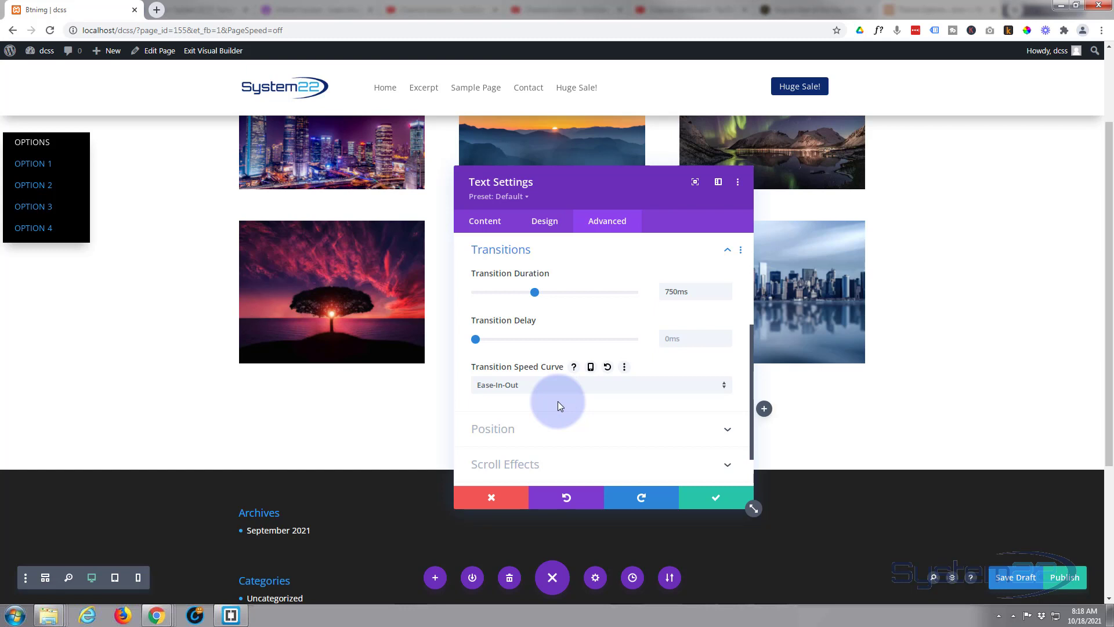
Confirm the module settings, save the page as a draft and exit the Visual Builder
click(716, 499)
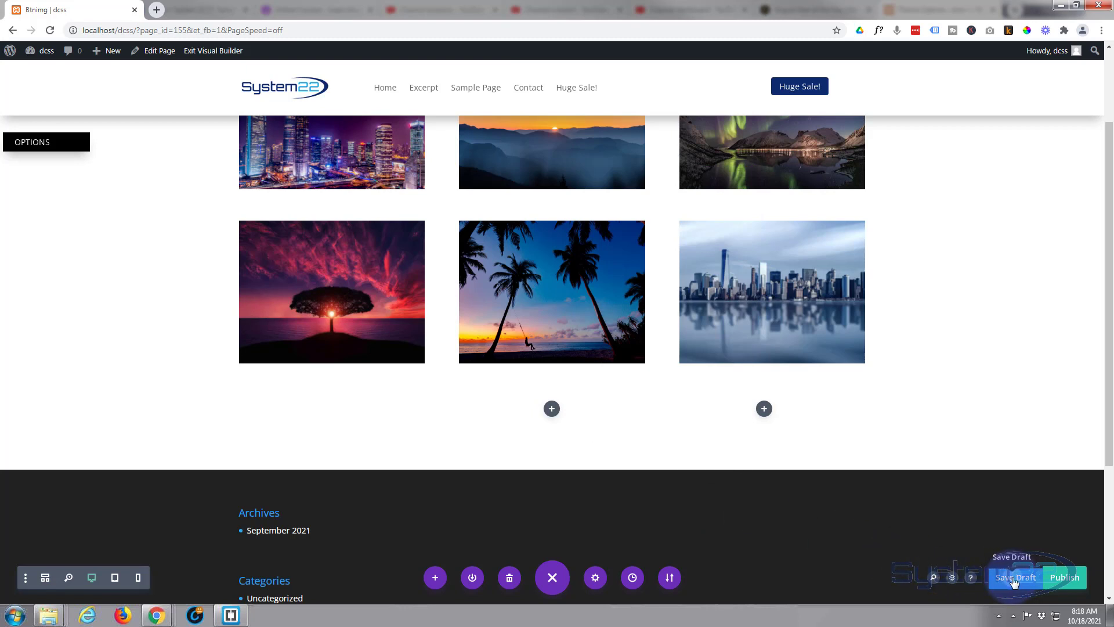
click(1015, 579)
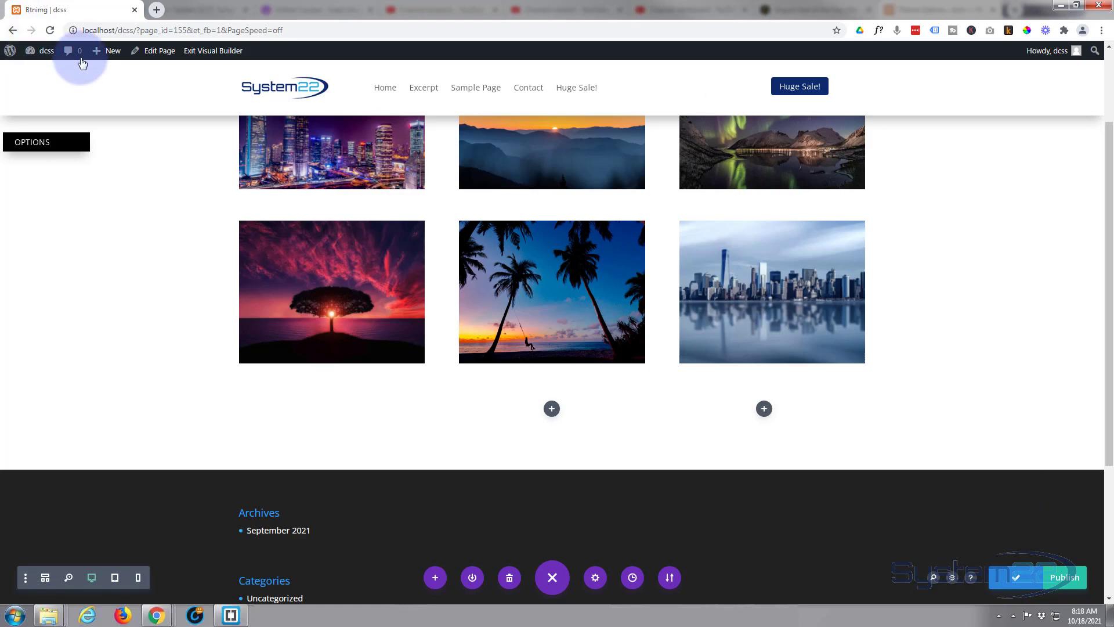
click(213, 51)
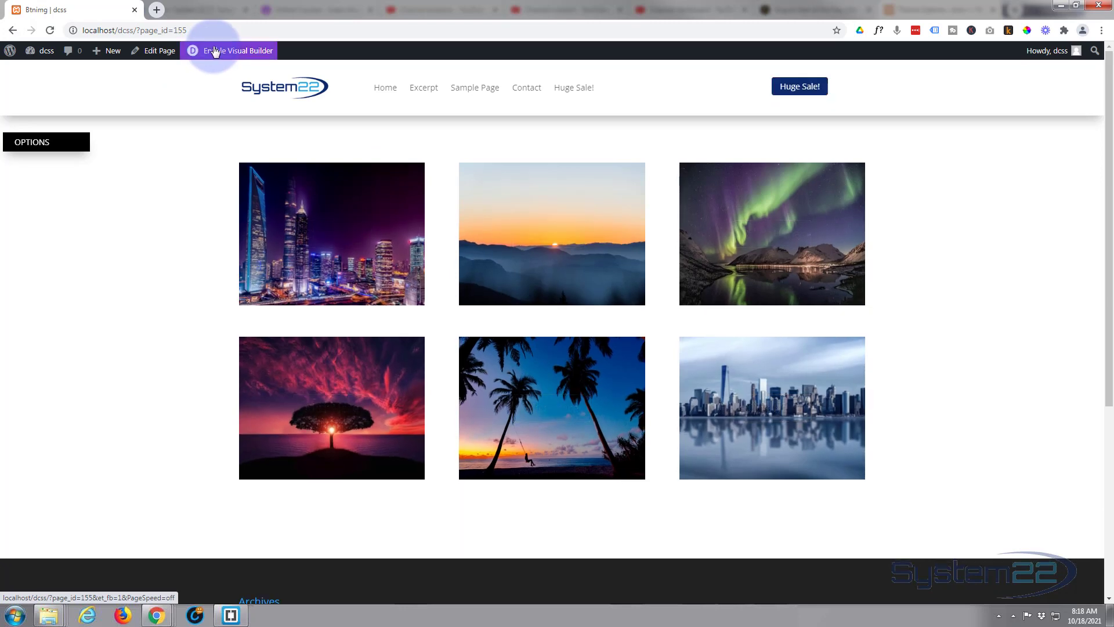
Check the live page's OPTIONS menu by hovering over it
scroll(169, 270, down, 4)
scroll(173, 268, down, 1)
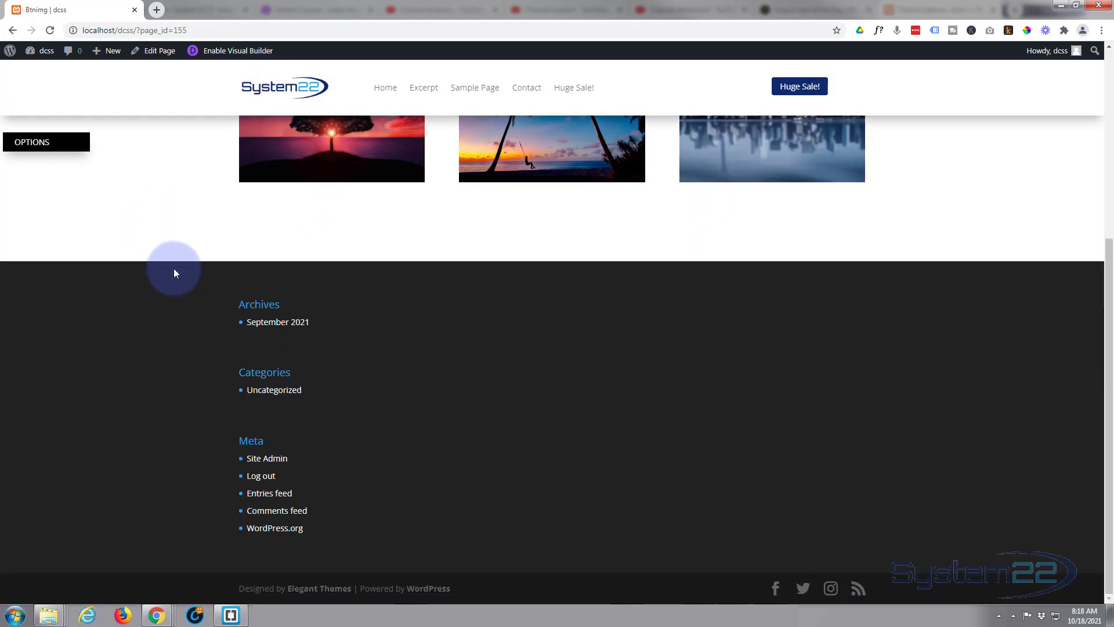
scroll(175, 267, up, 5)
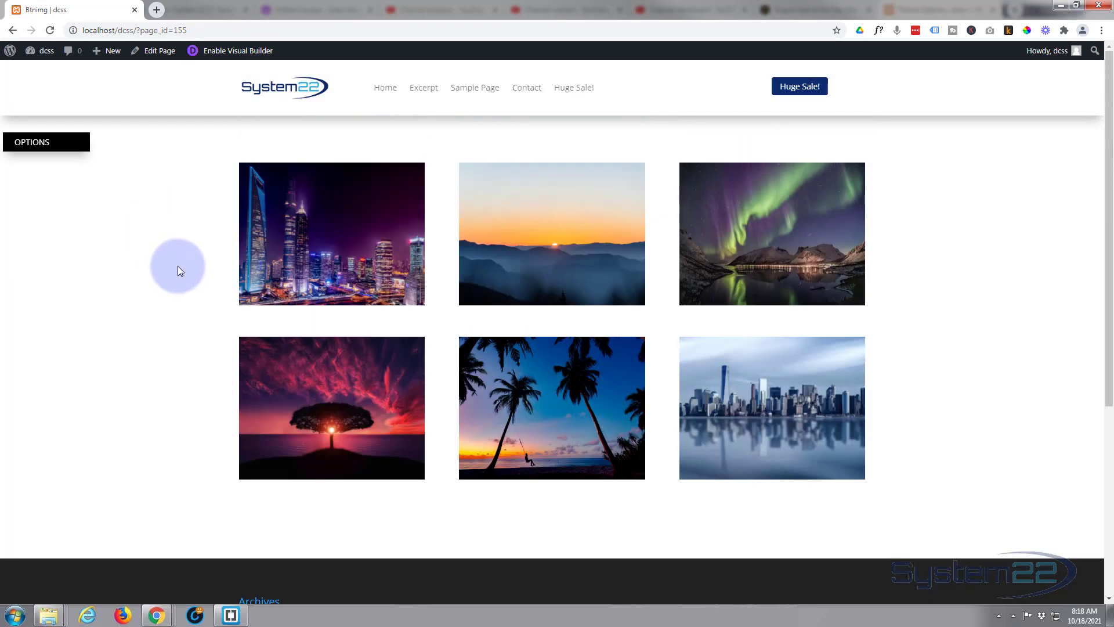
mouse_move(73, 149)
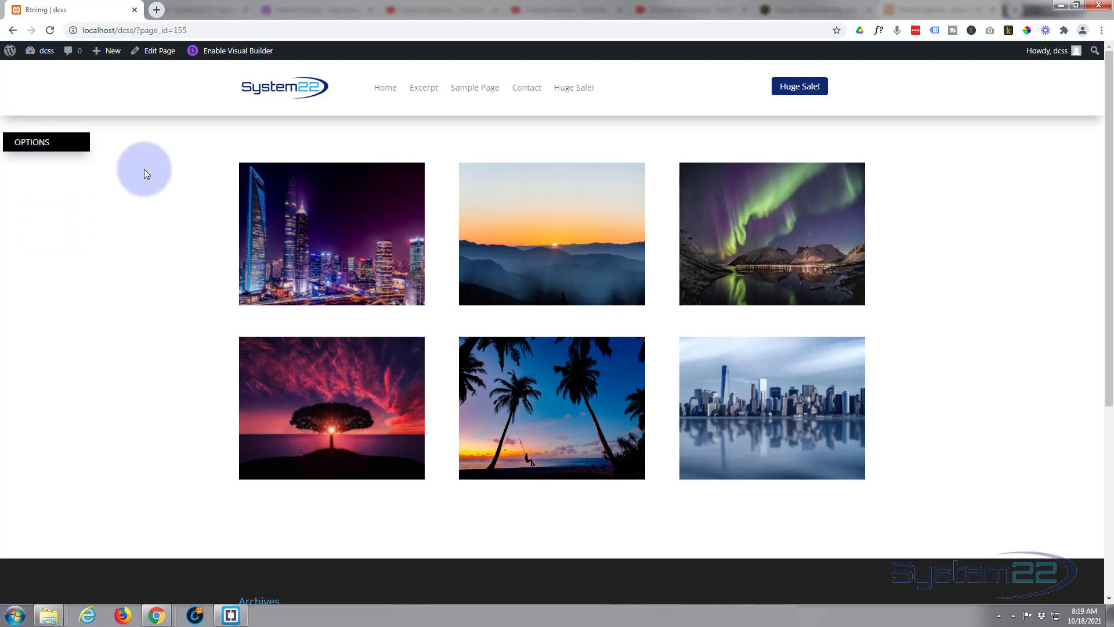
Reopen the page in the Visual Builder and open the WordPress Dashboard in a new tab
click(235, 54)
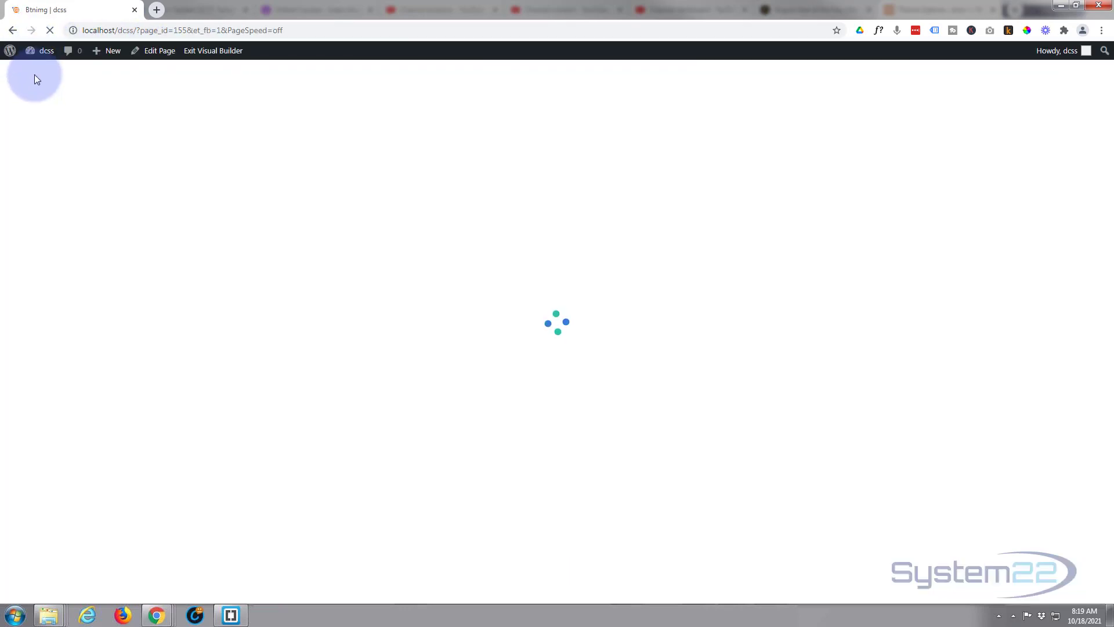
mouse_move(34, 51)
middle_click(39, 72)
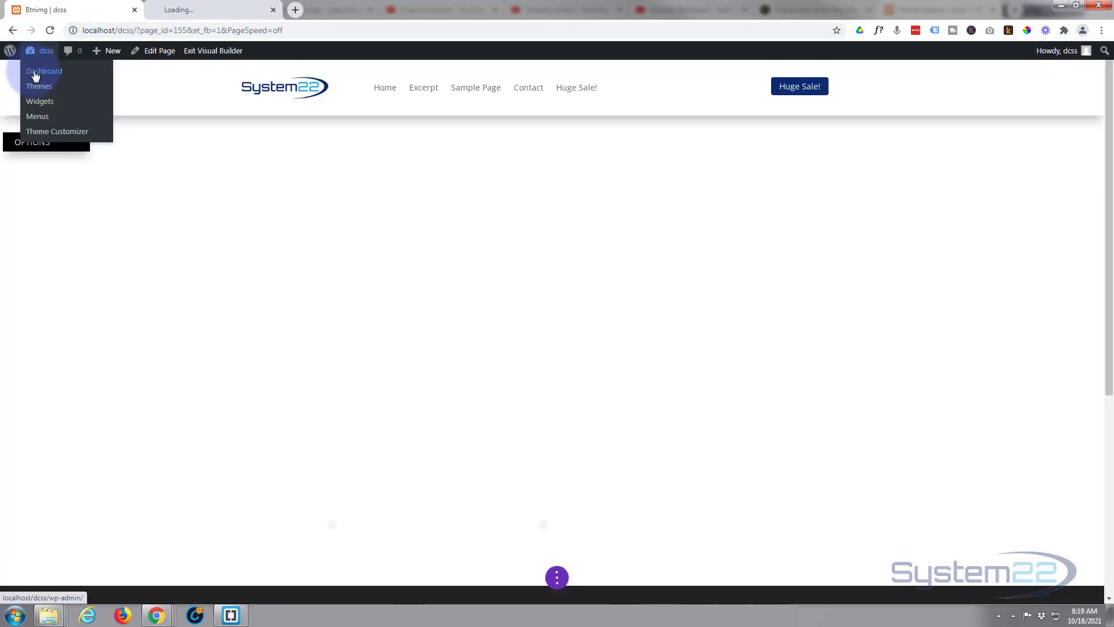
click(213, 9)
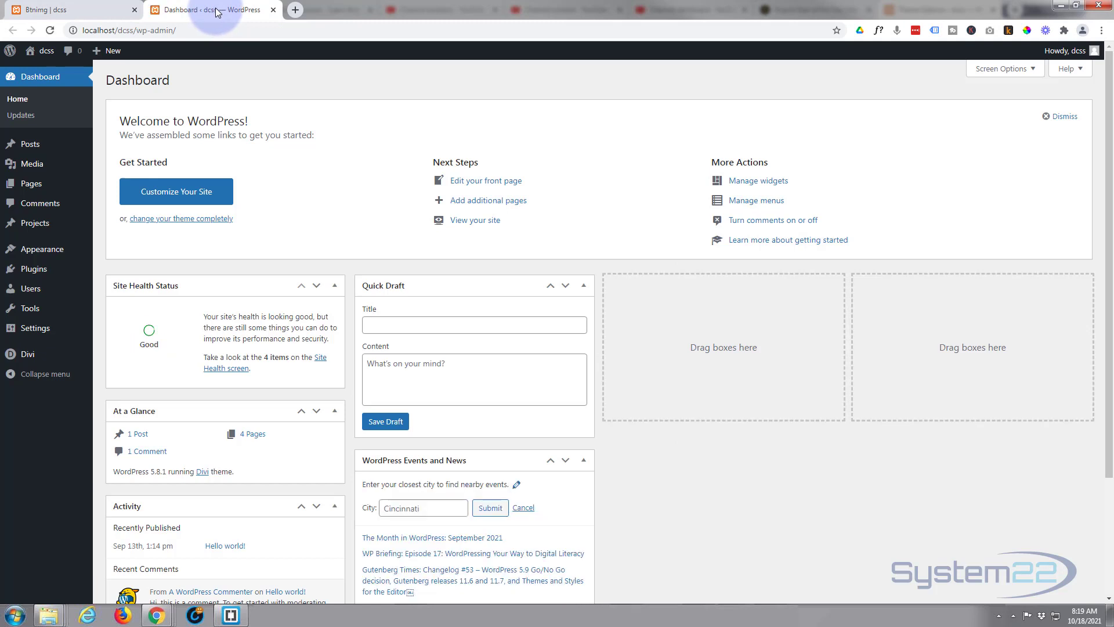
In Divi Theme Options, insert blank lines at the top of the Custom CSS
mouse_move(28, 354)
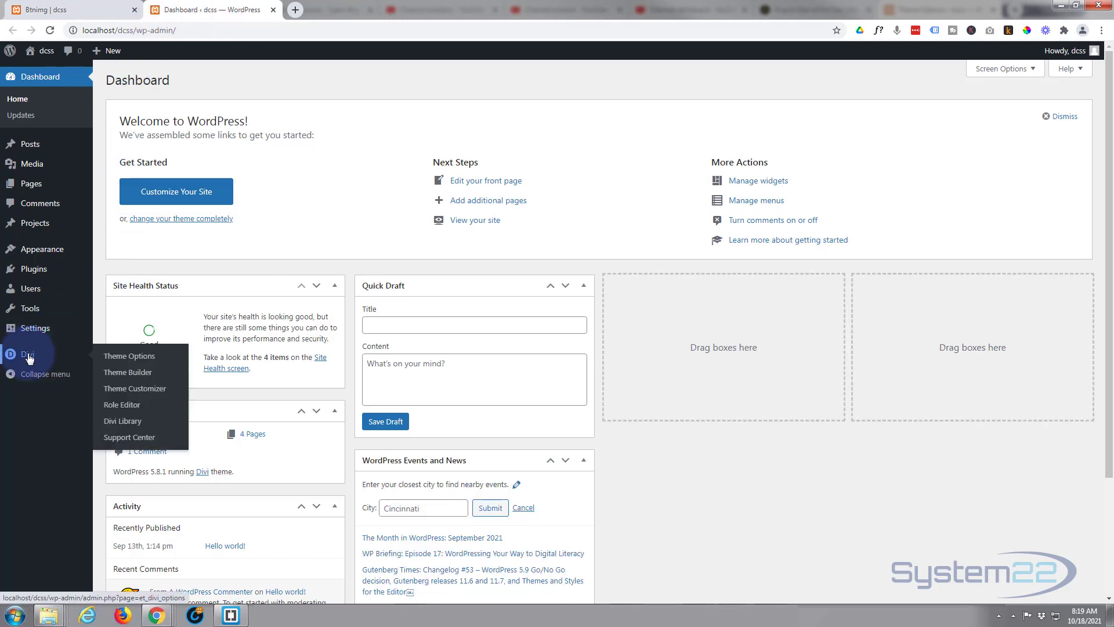
click(144, 362)
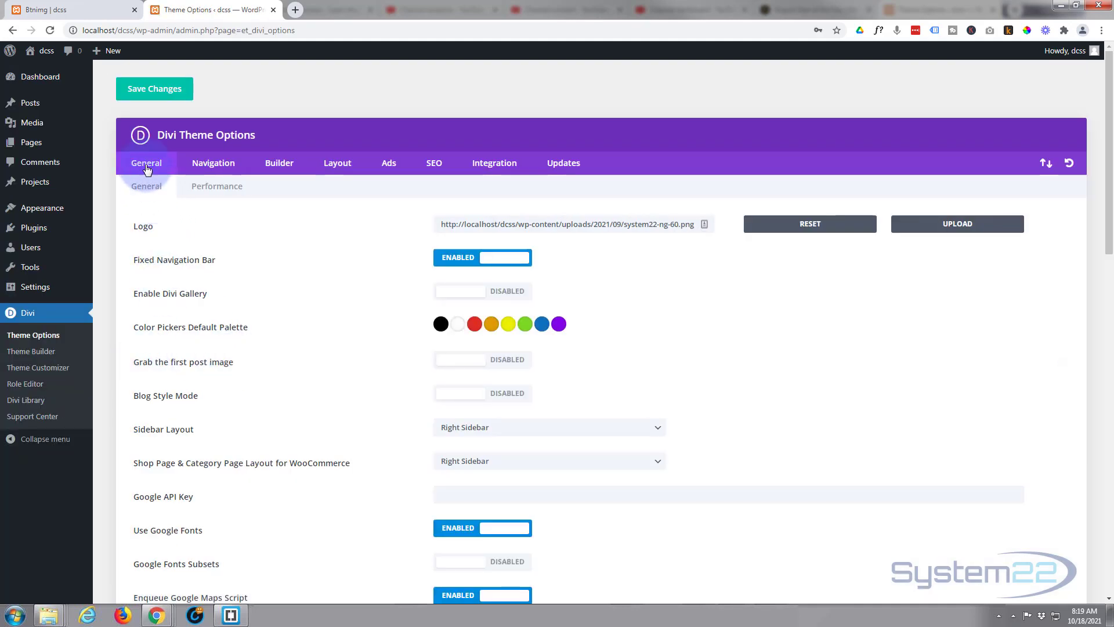
scroll(290, 356, down, 12)
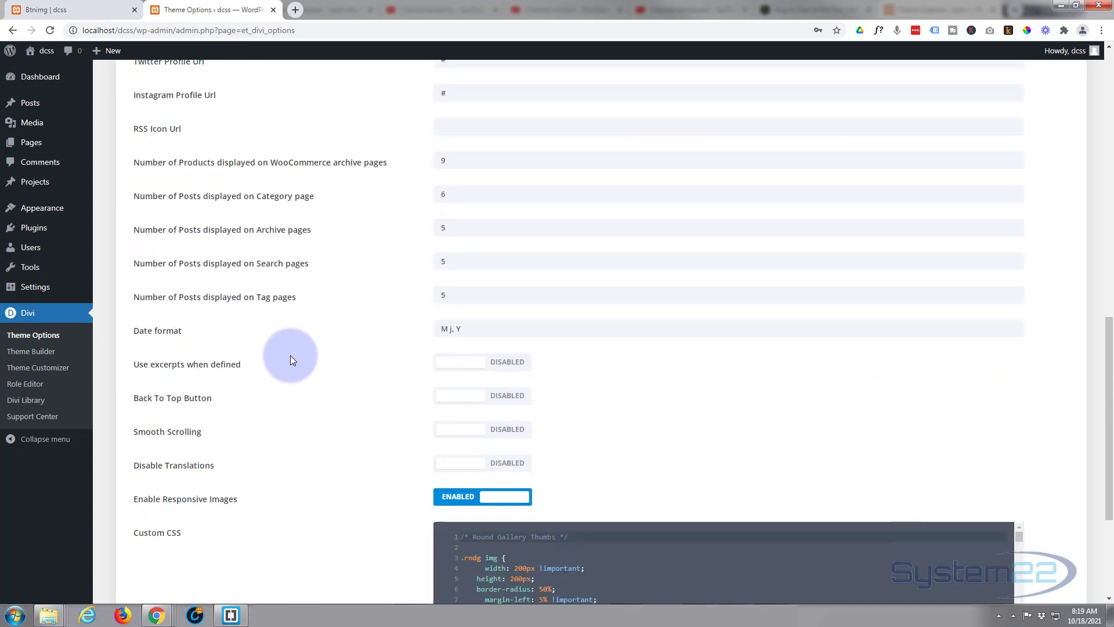
scroll(290, 355, down, 3)
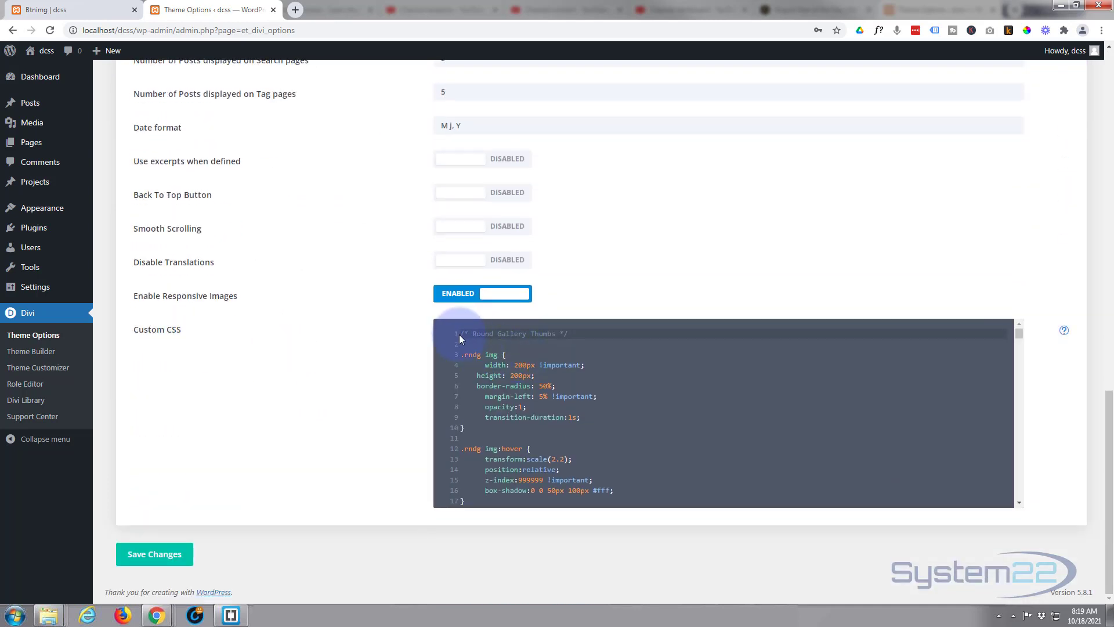
key(Return)
key(Return)
key(Return)
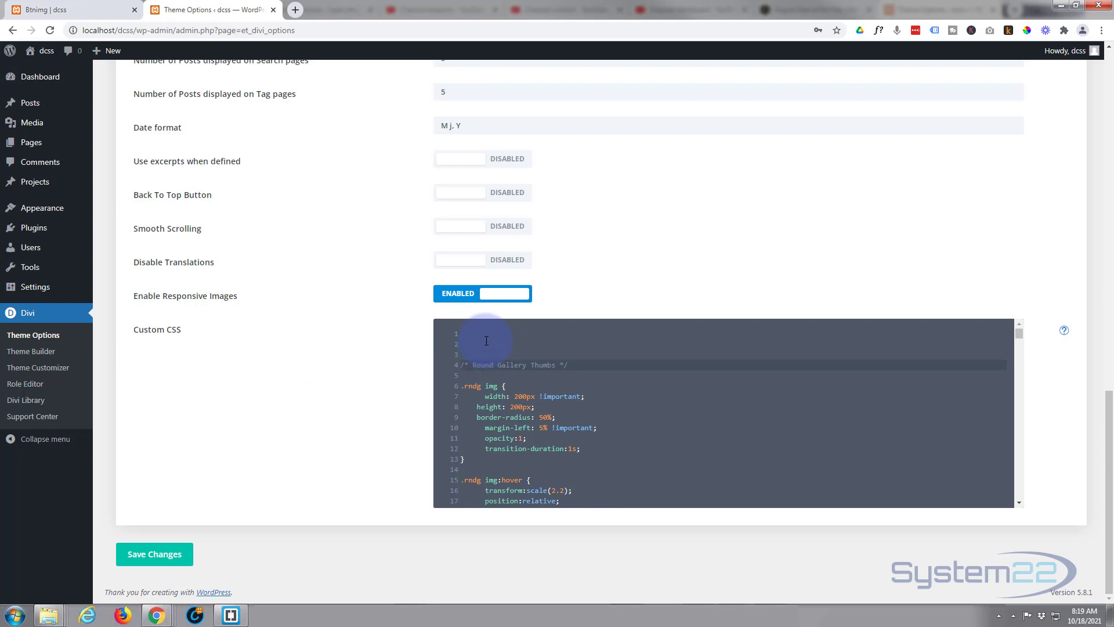
Back in the builder tab, select the section containing the OPTIONS menu
click(64, 10)
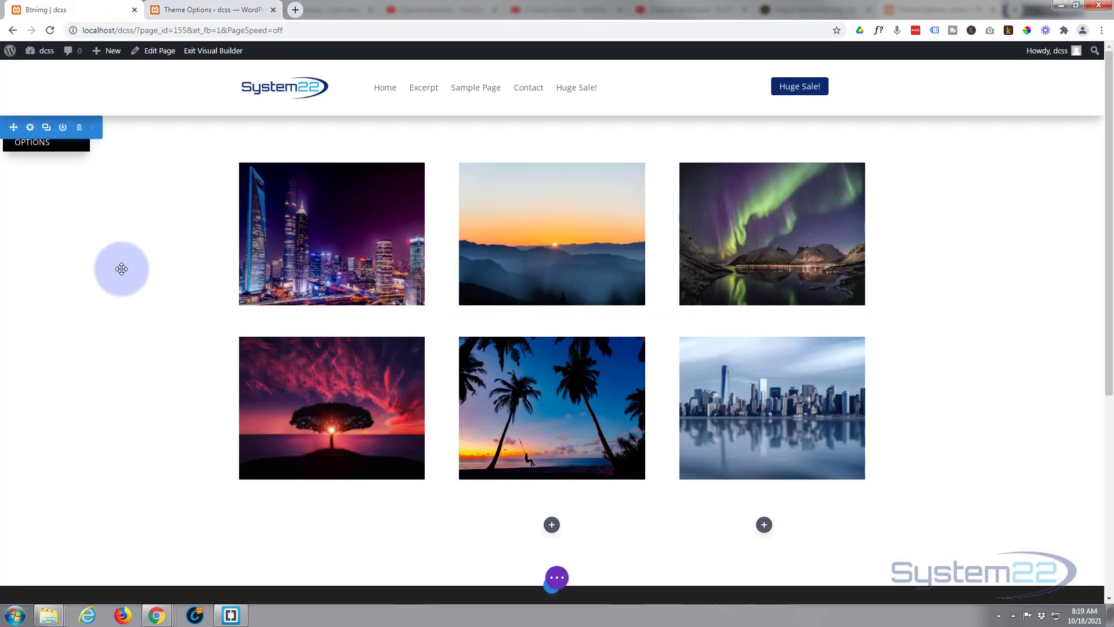
click(36, 145)
click(117, 241)
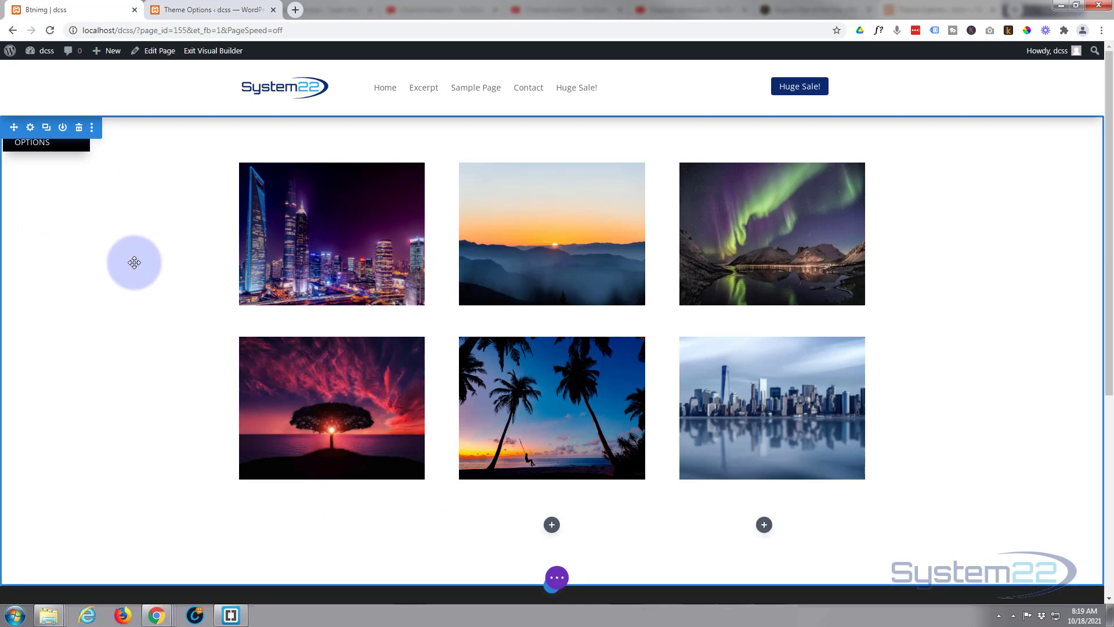
scroll(140, 254, down, 3)
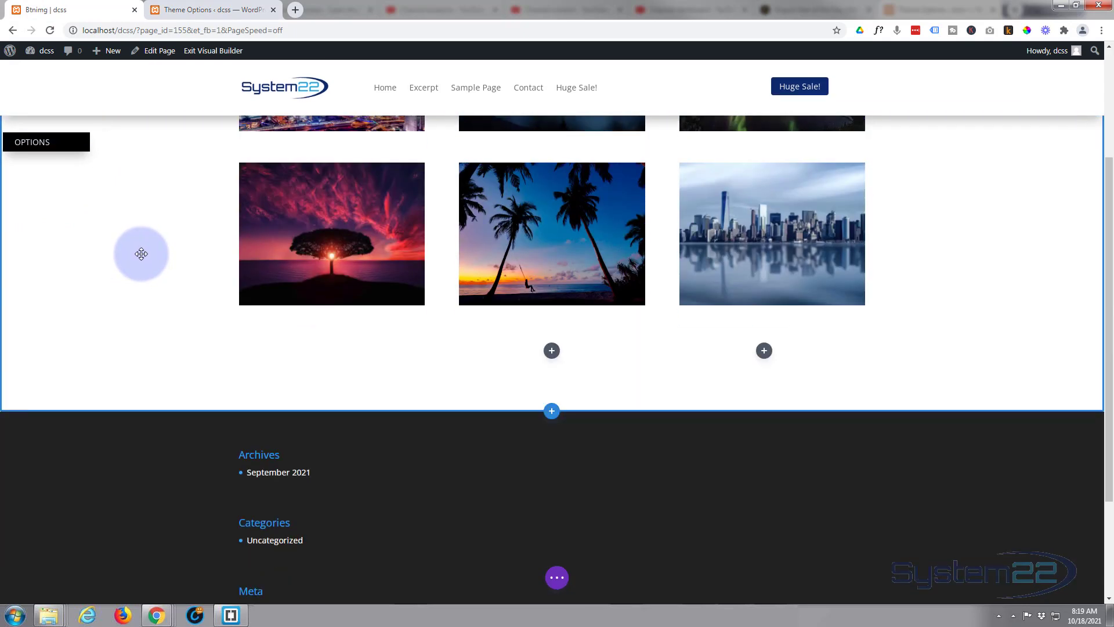
scroll(141, 253, up, 3)
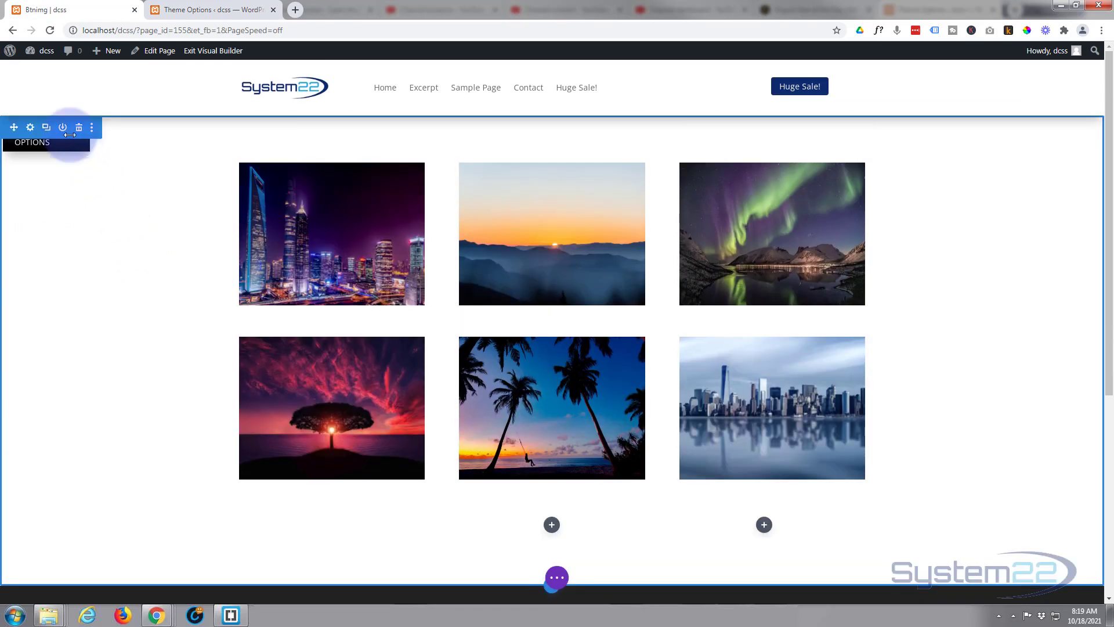
scroll(140, 194, down, 2)
drag(63, 143, 73, 150)
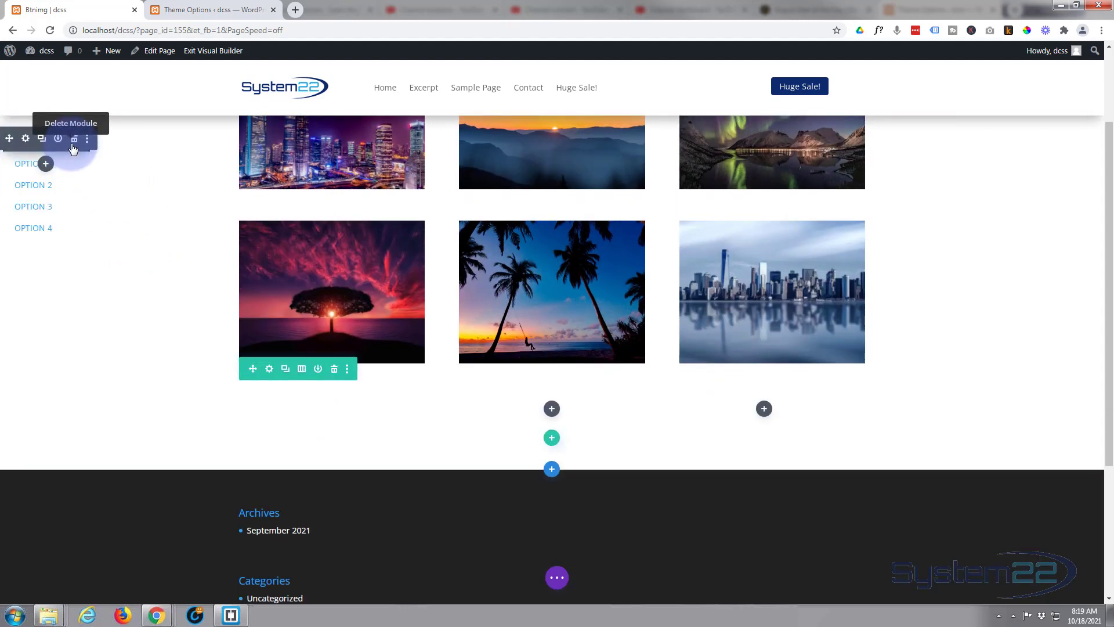
Open the page settings bar, view the layout as a wireframe, then return to desktop view
click(552, 577)
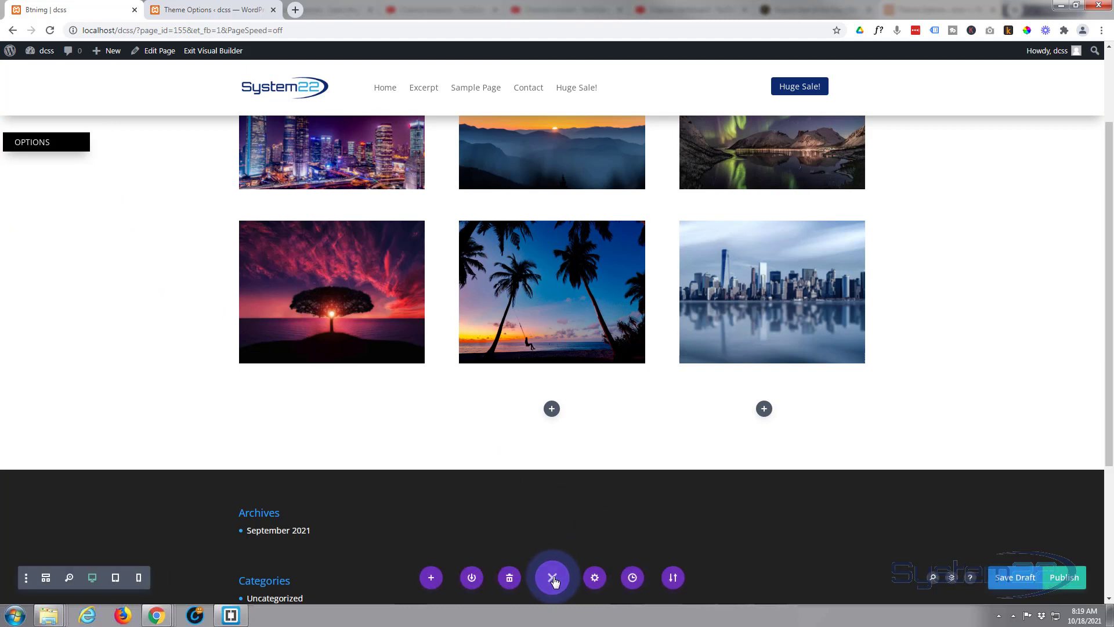
click(45, 577)
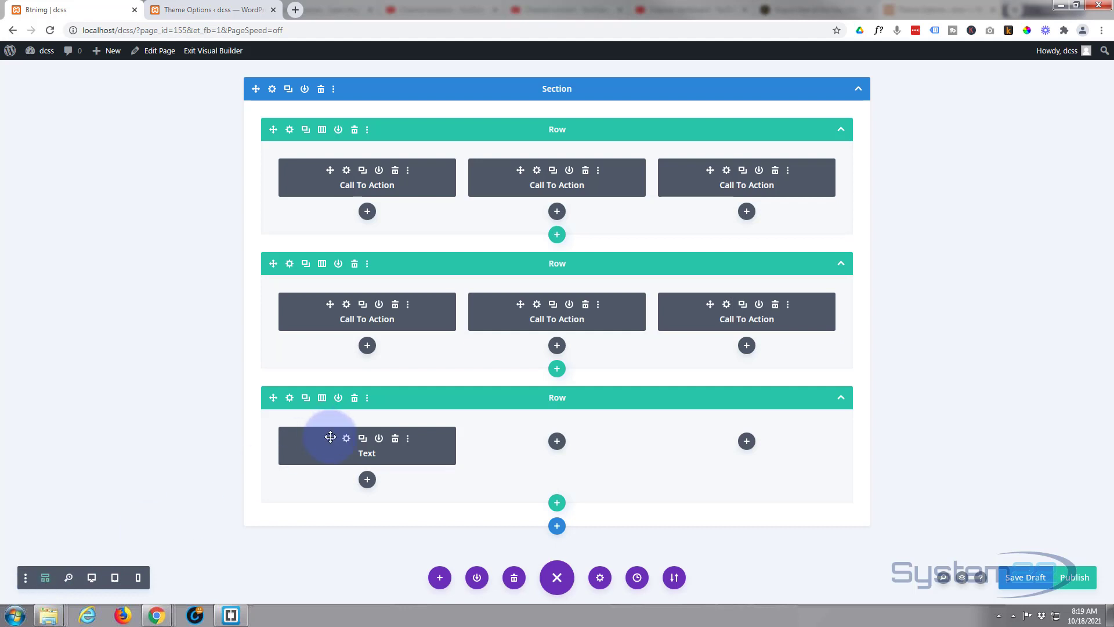
click(92, 577)
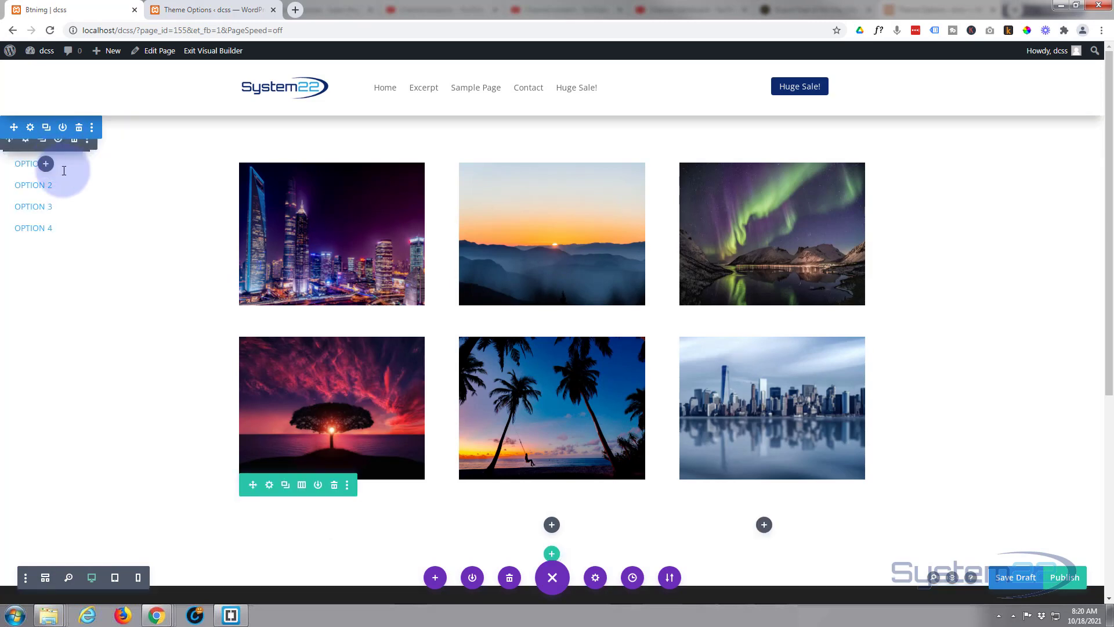
scroll(58, 174, down, 2)
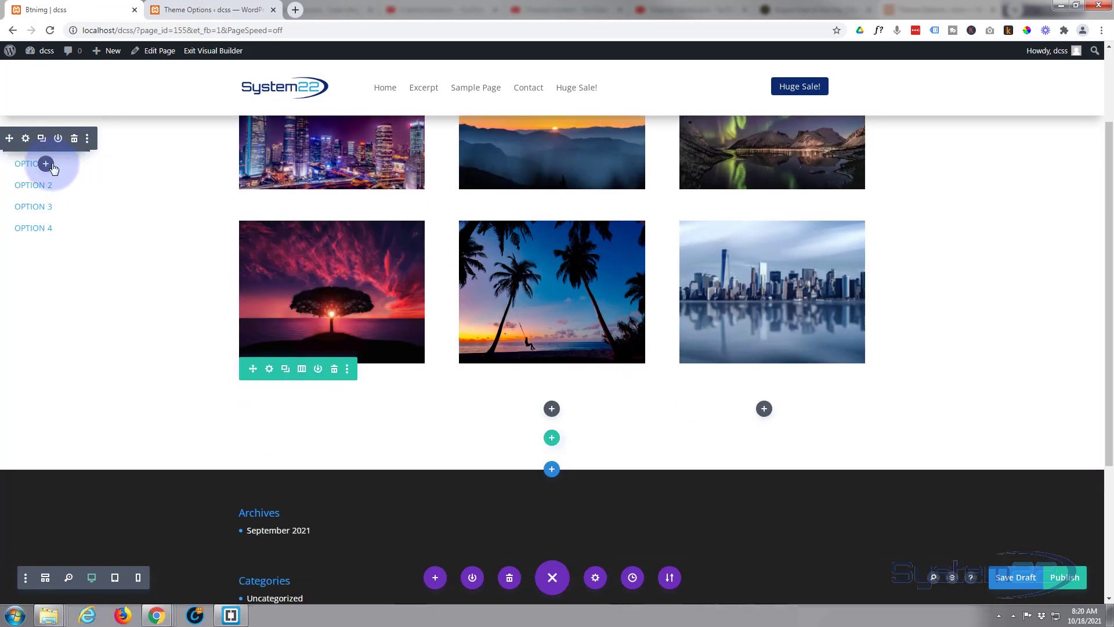
Give the OPTIONS text module the CSS class 'mdd' and confirm its settings
click(26, 139)
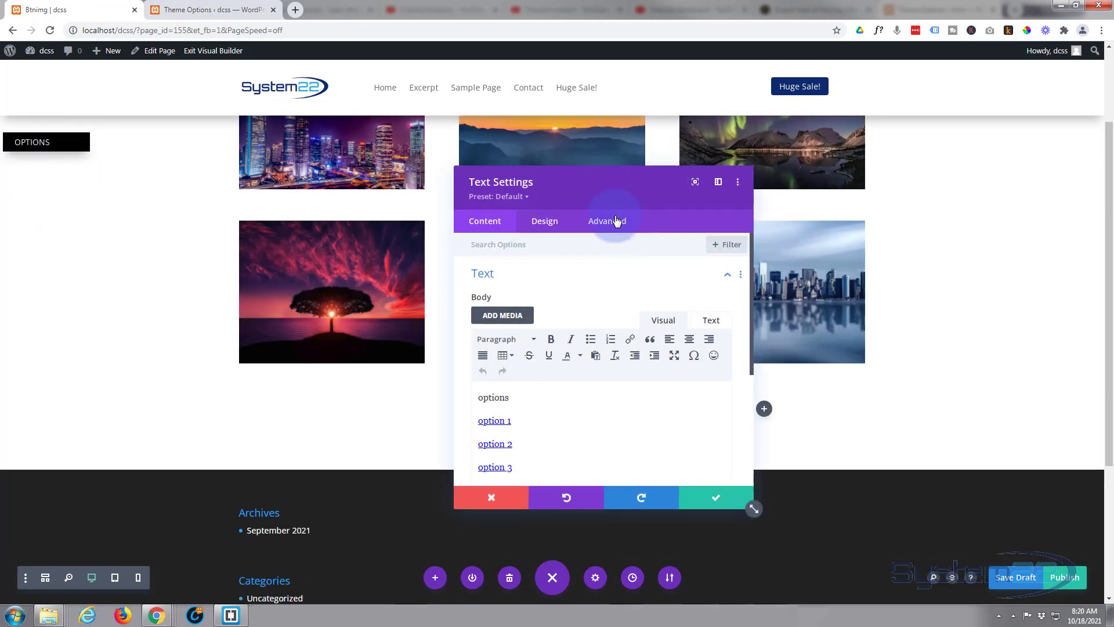
click(616, 225)
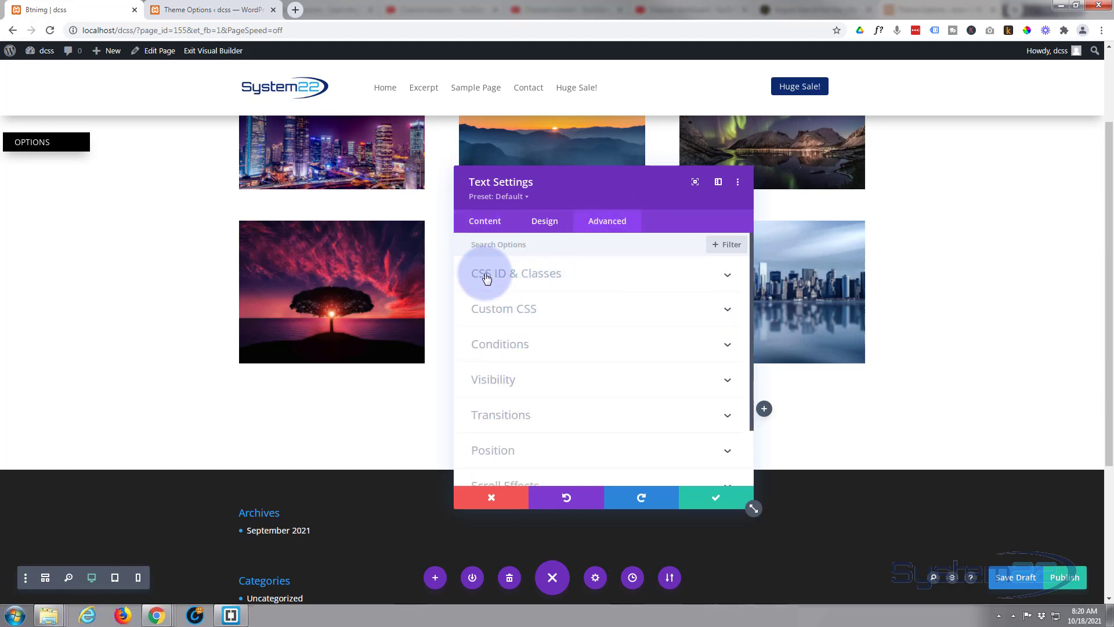
click(577, 285)
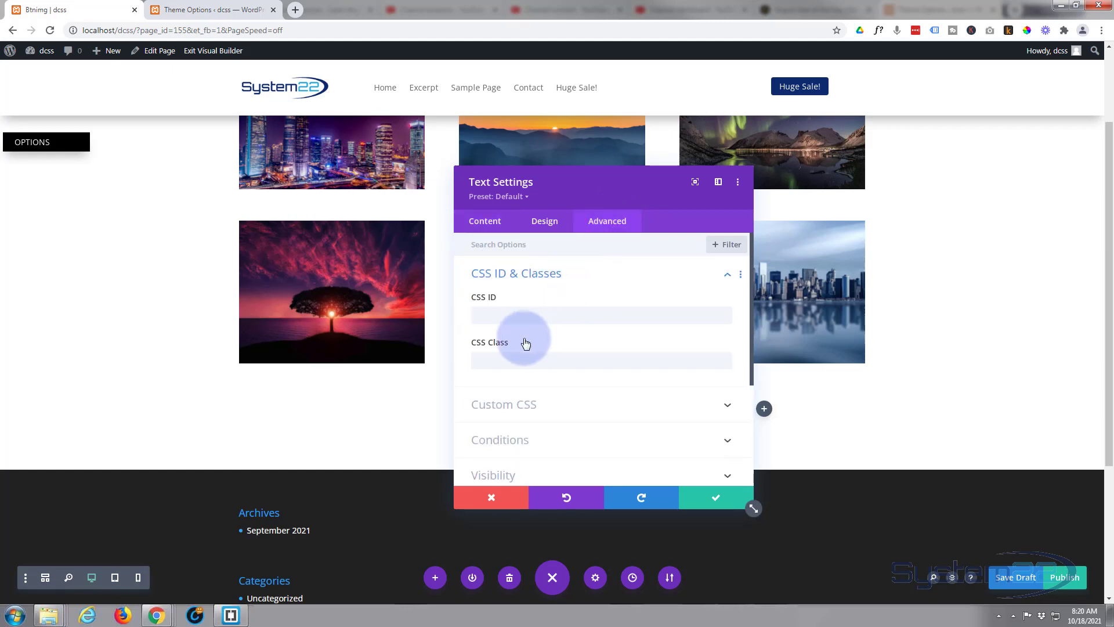
click(490, 364)
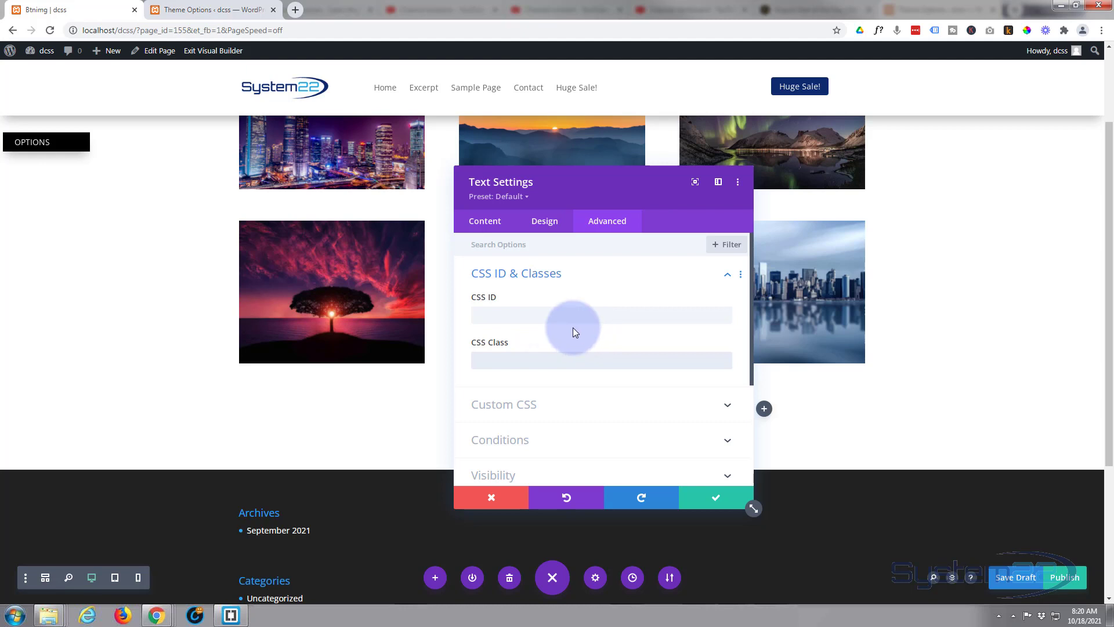
text(mdd)
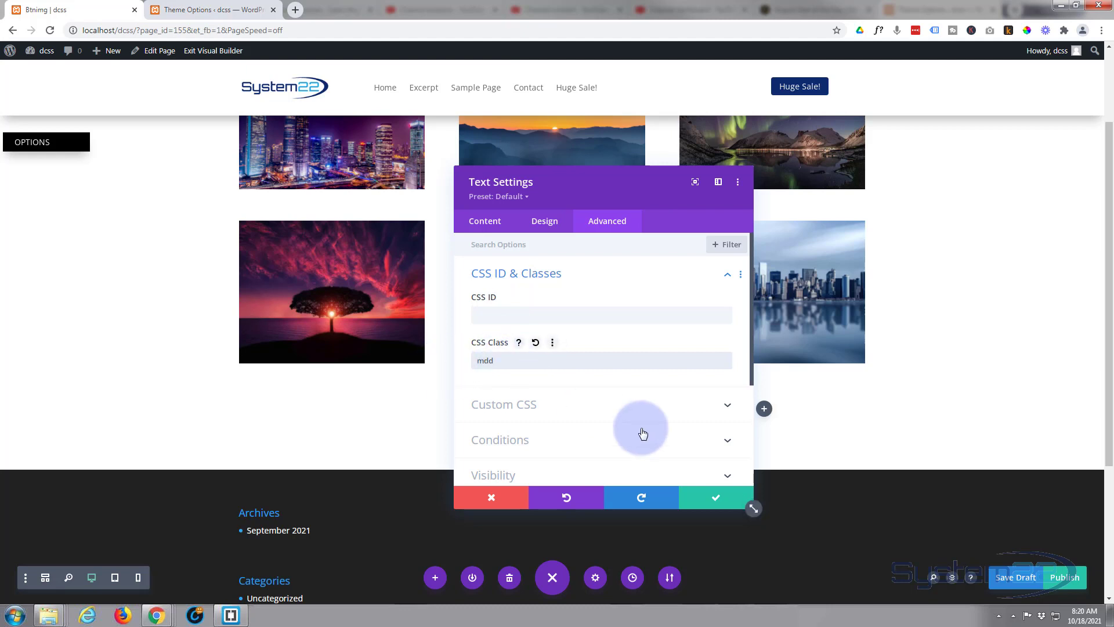
click(717, 505)
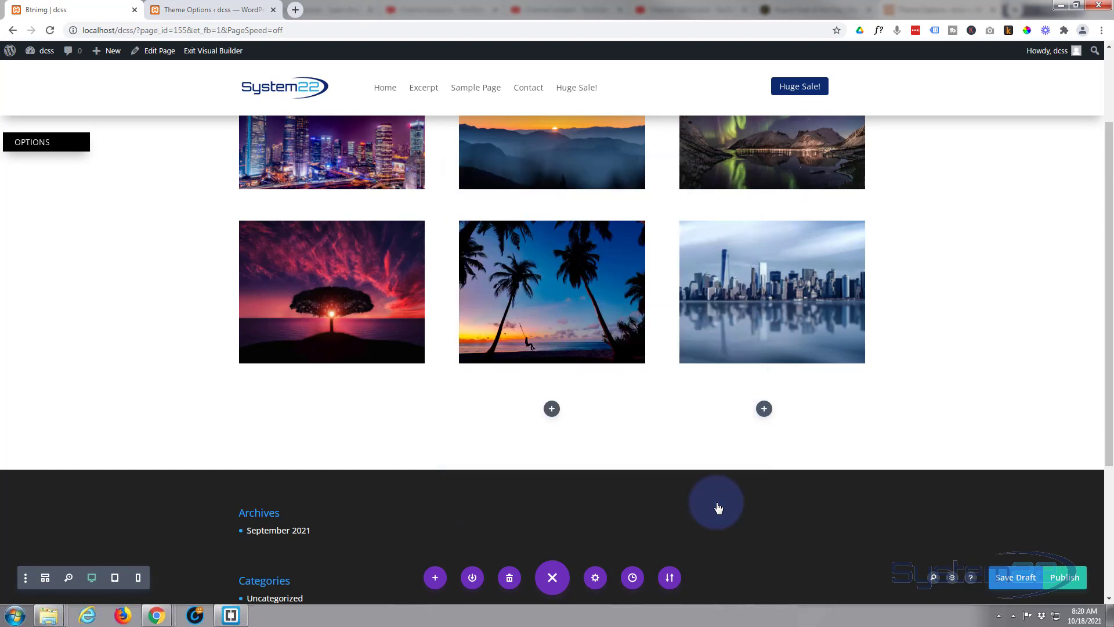
Save the page draft, exit the Visual Builder and go to the Theme Options tab
click(1016, 577)
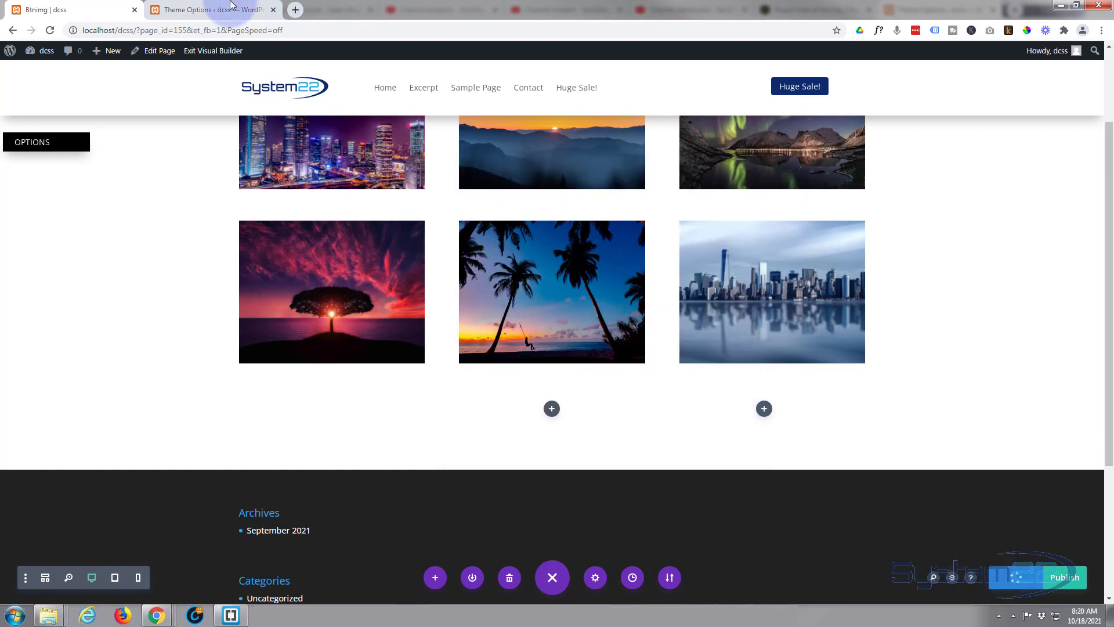
click(218, 52)
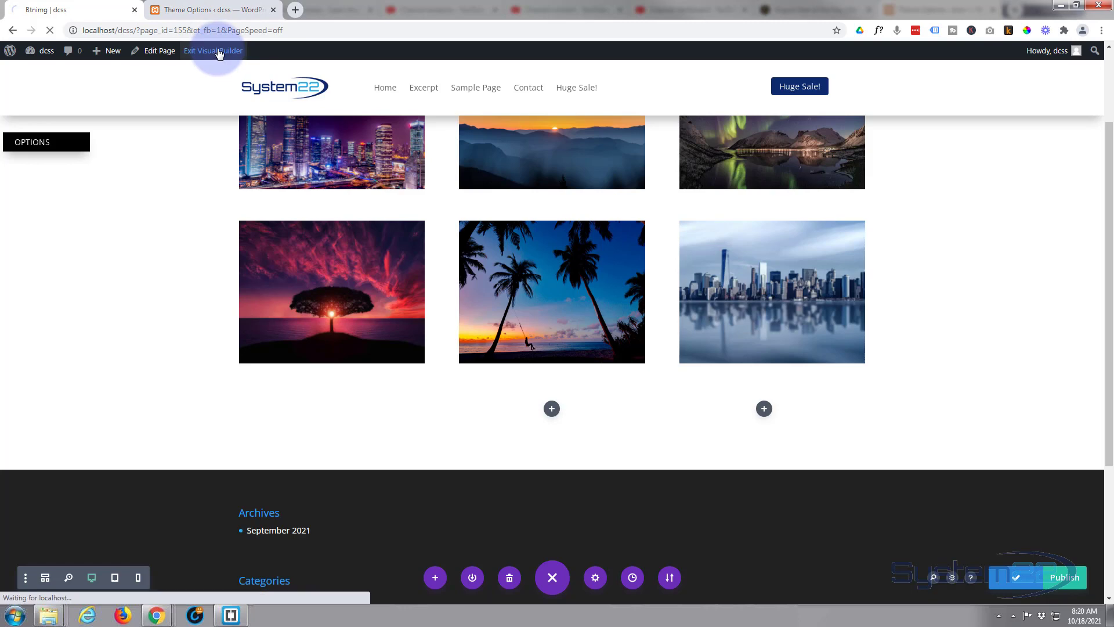
click(120, 11)
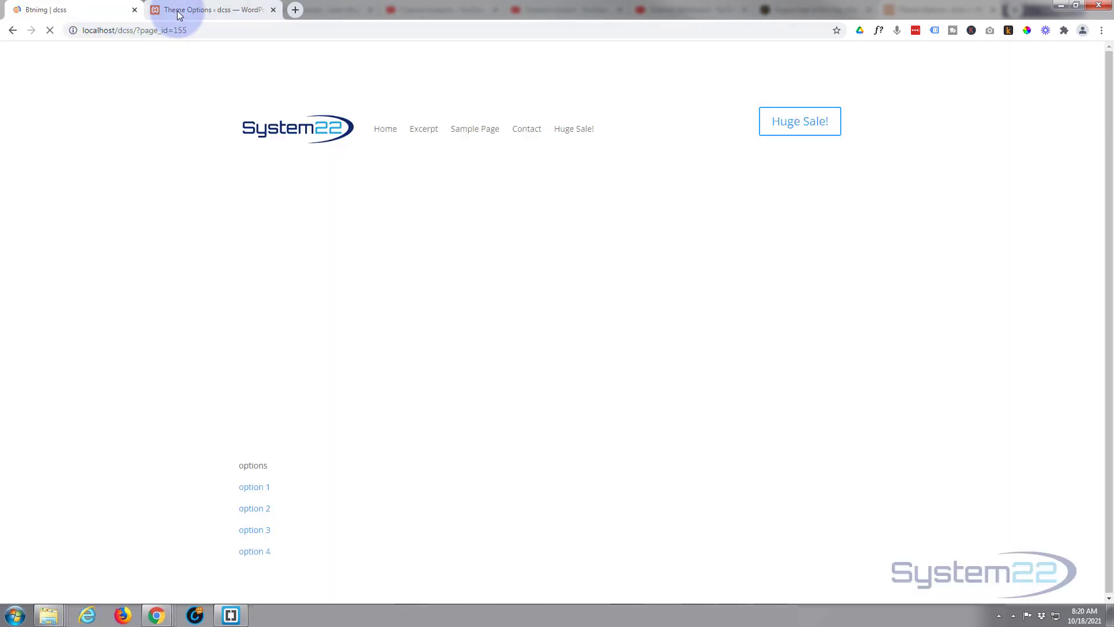
Add a blank line after the Drop Down Link Color comment in Custom CSS
click(180, 11)
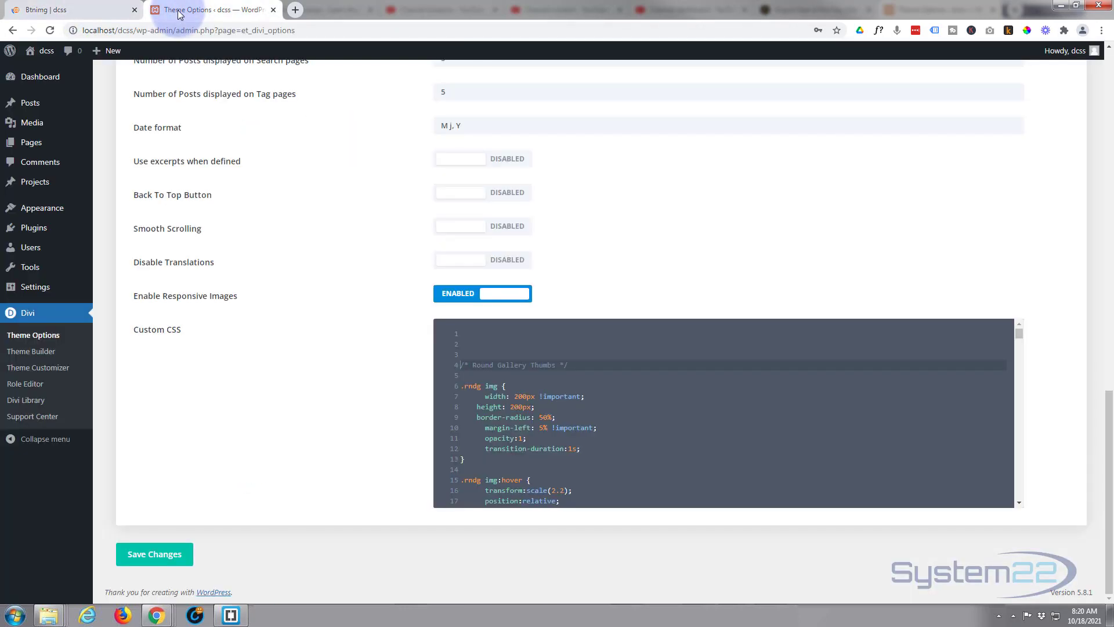
click(478, 332)
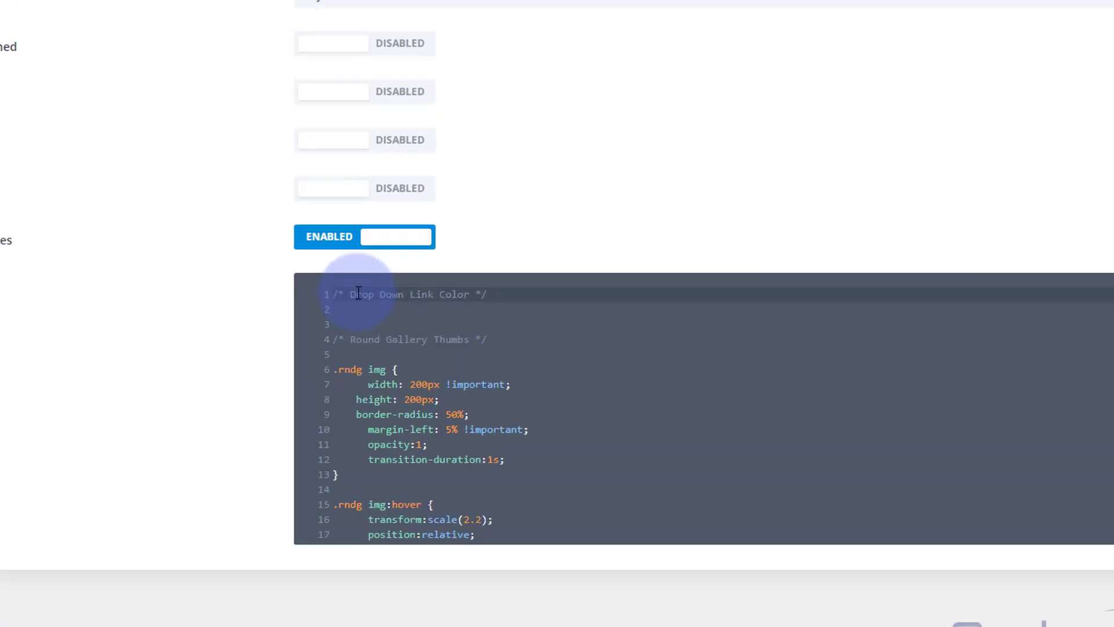
click(616, 343)
key(Return)
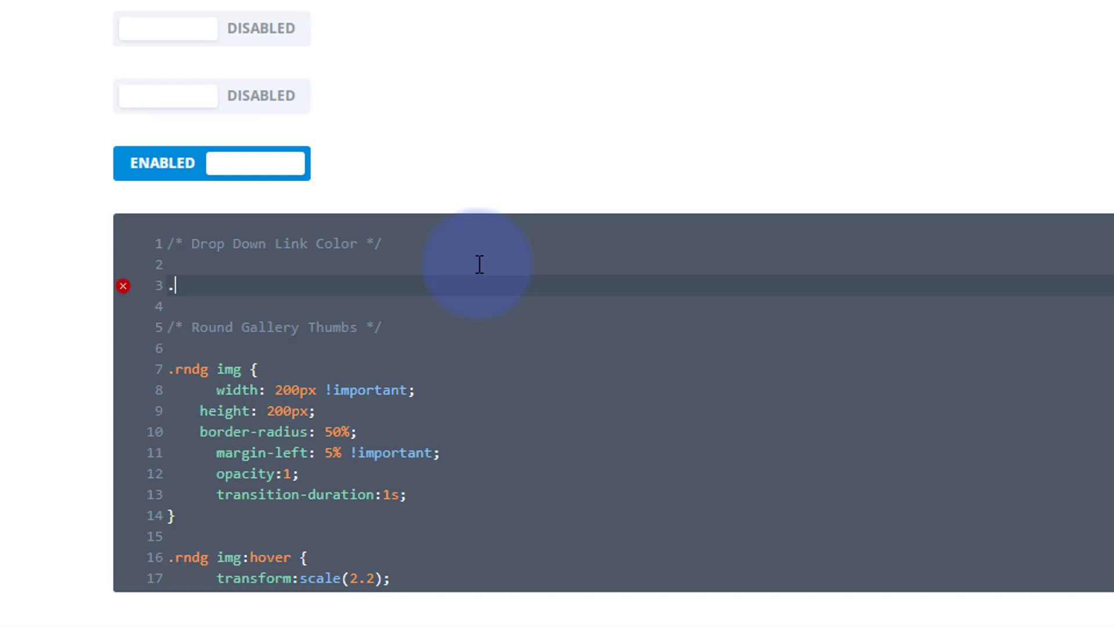
Enter the rule '.mdd a { color:red; }', save the changes and return to the page tab
text(mdd a {)
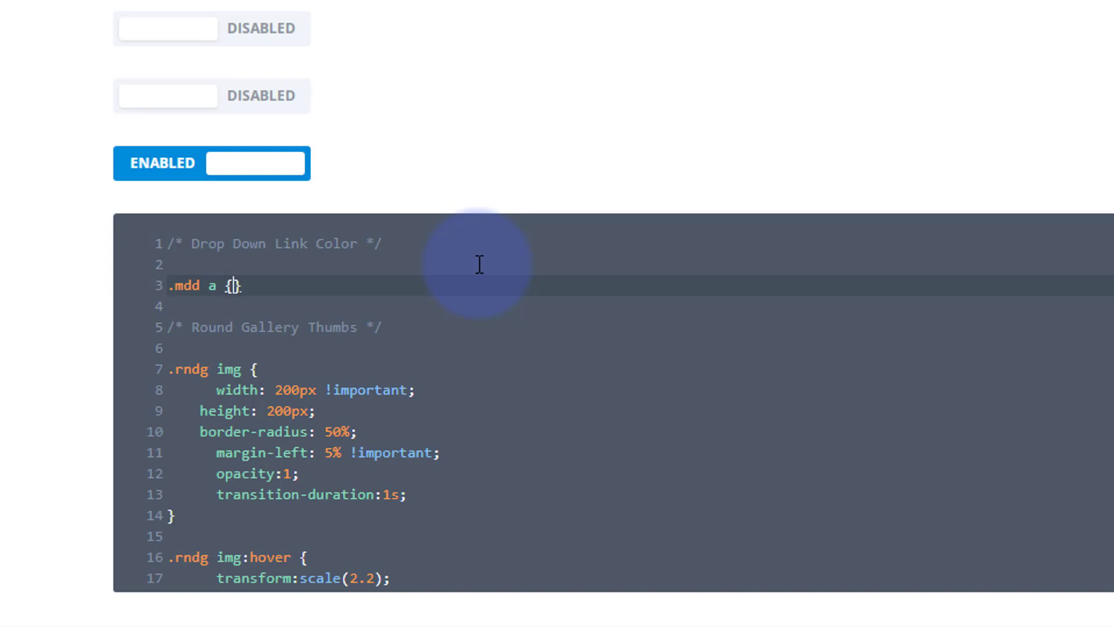
key(Return)
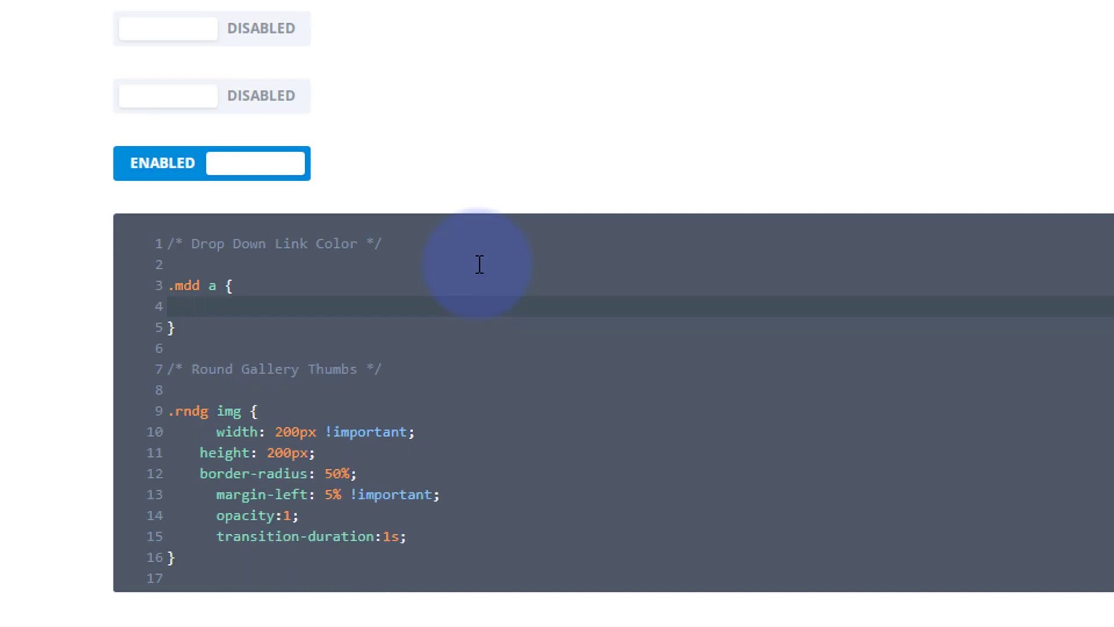
text(color:red)
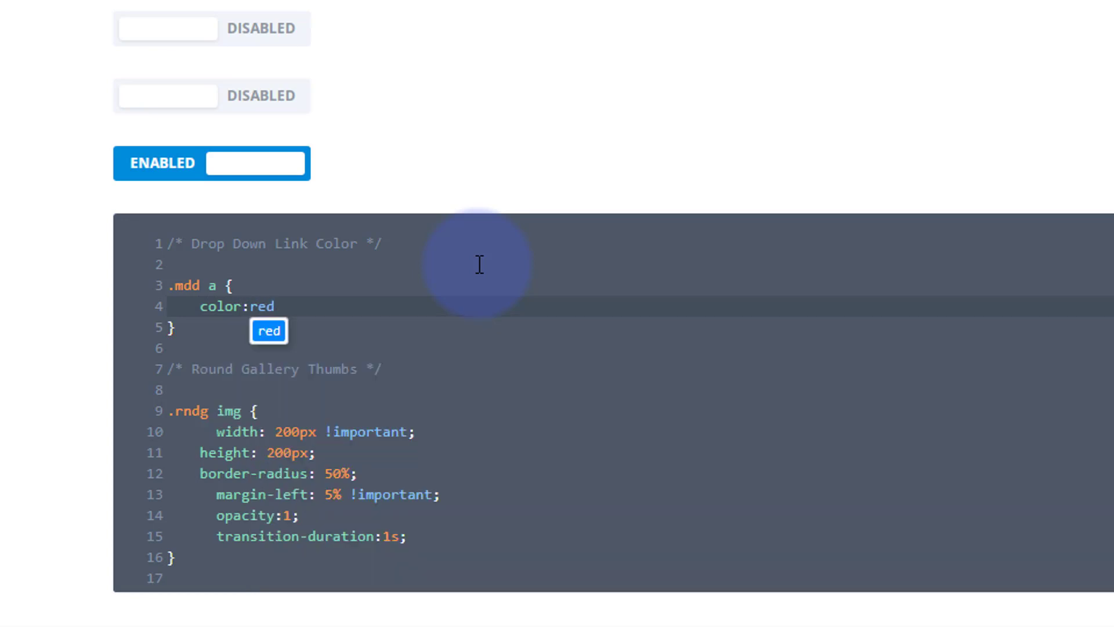
text(;)
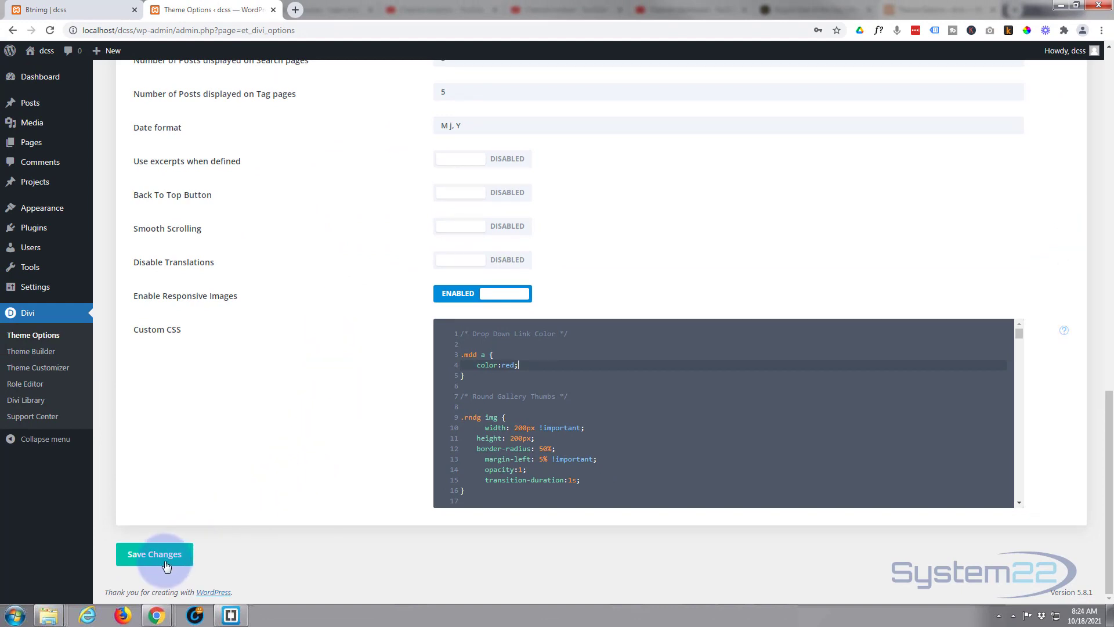
click(154, 556)
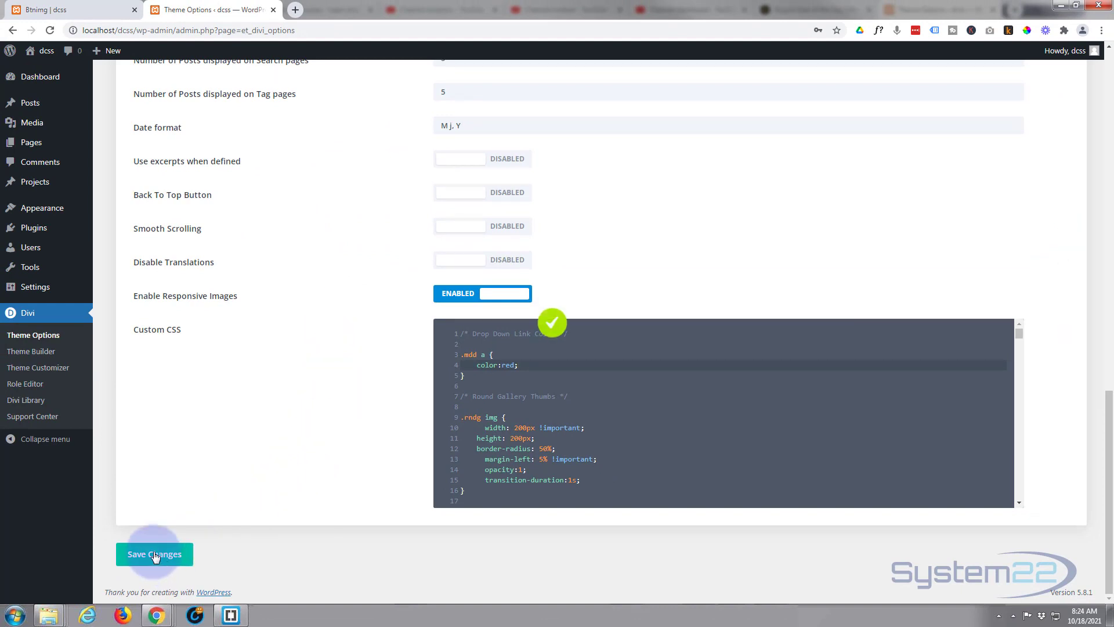
click(84, 10)
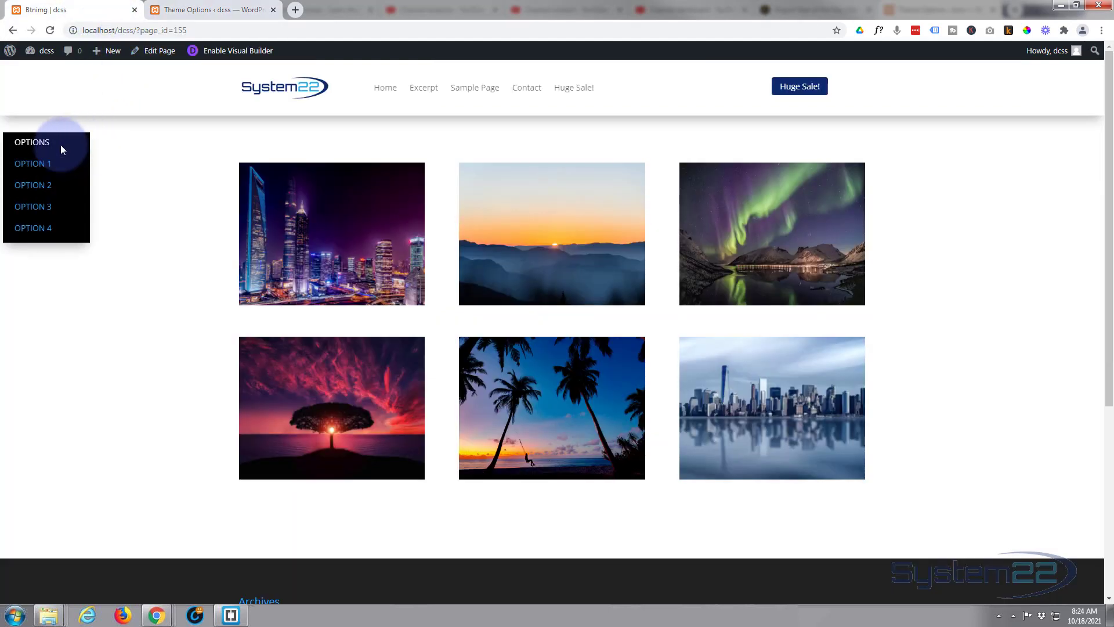
Reload the live page and hover OPTIONS to confirm the OPTION 1–4 links are red
click(51, 31)
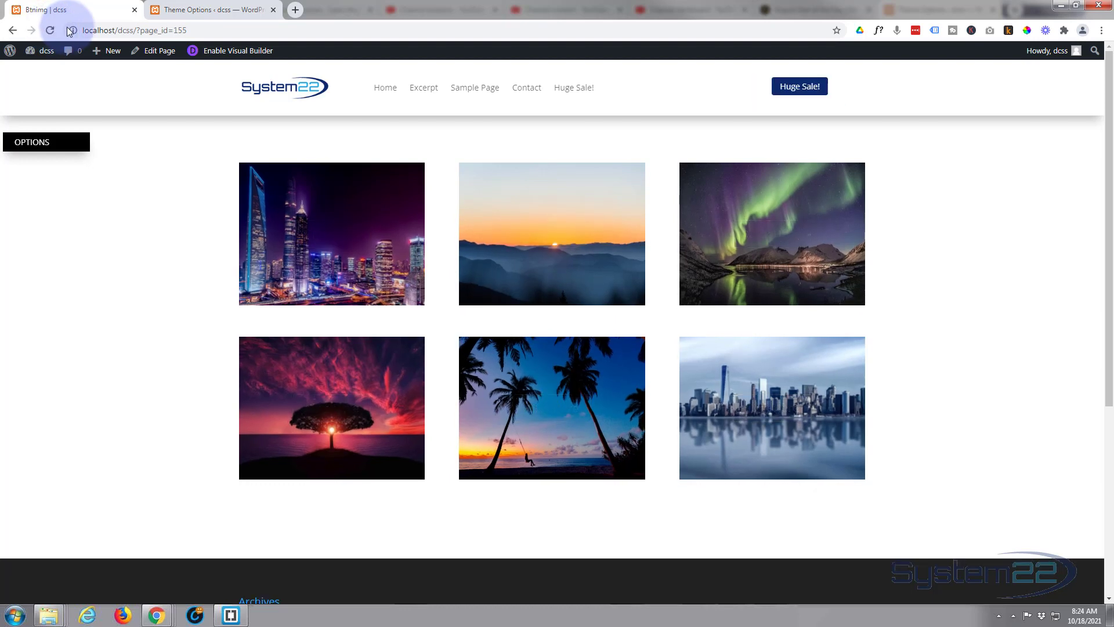
mouse_move(51, 145)
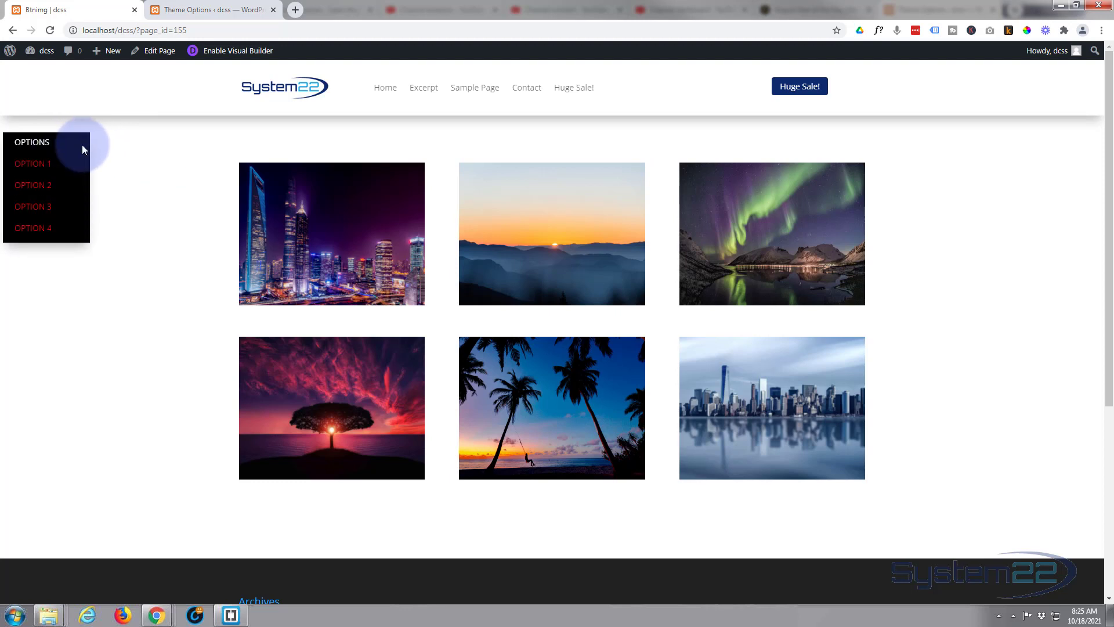
scroll(198, 168, down, 1)
scroll(198, 168, down, 4)
scroll(200, 171, up, 5)
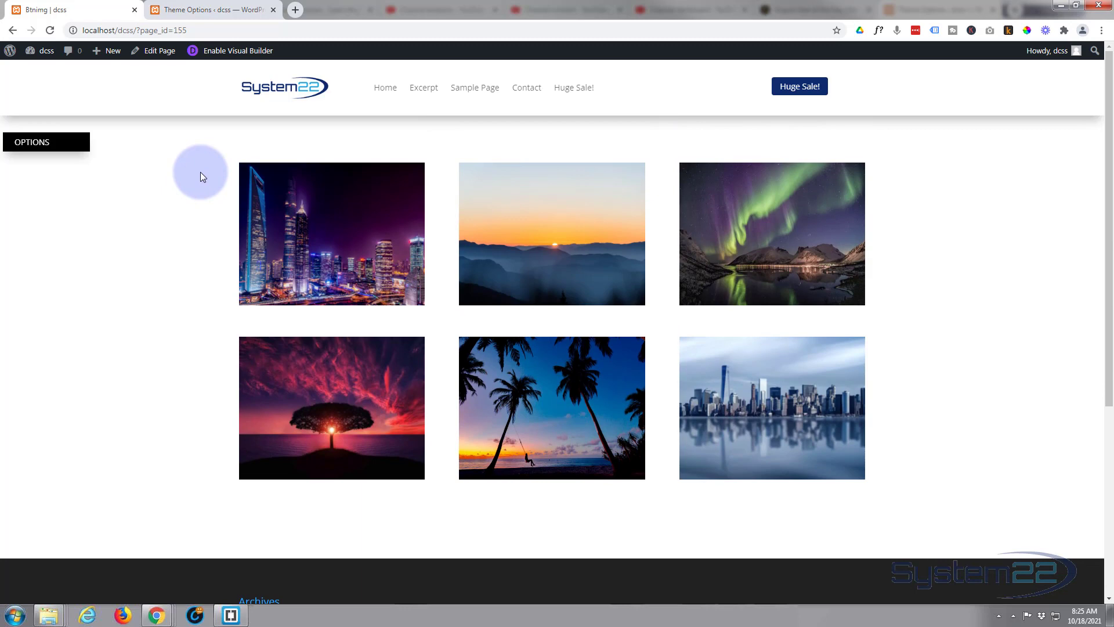